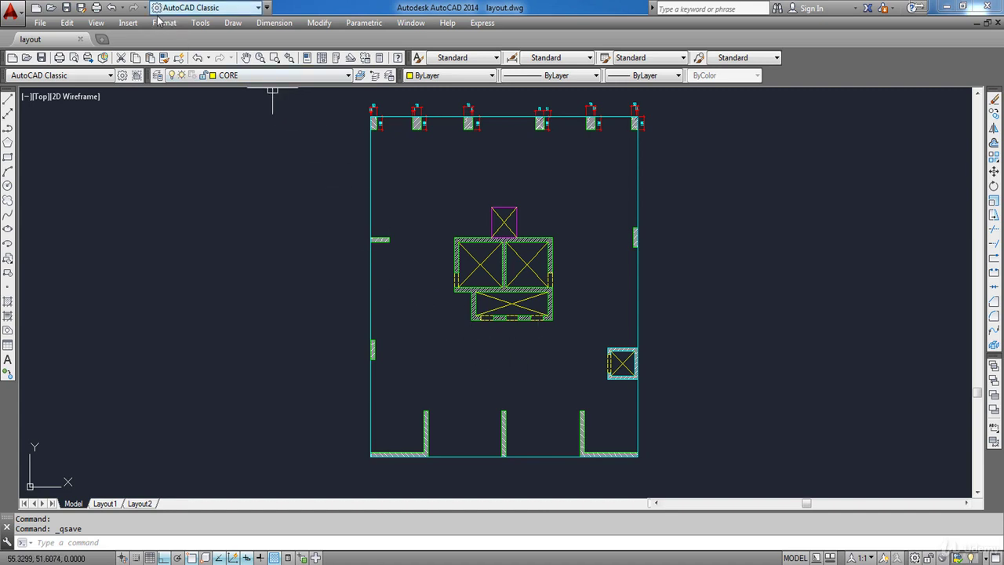
Create a new layer named E_Grids in the layer manager and give it colour 253
click(163, 24)
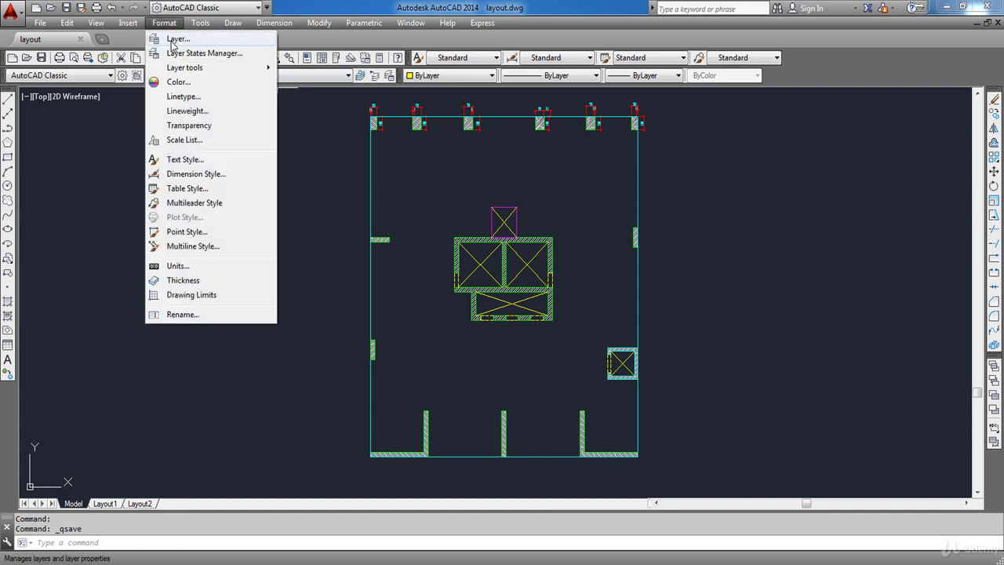
click(174, 39)
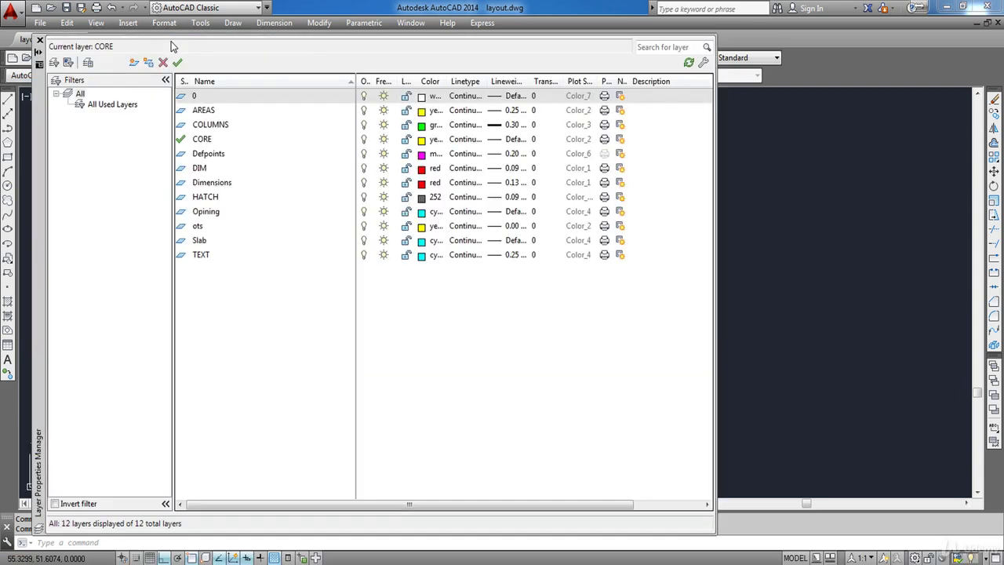
click(133, 63)
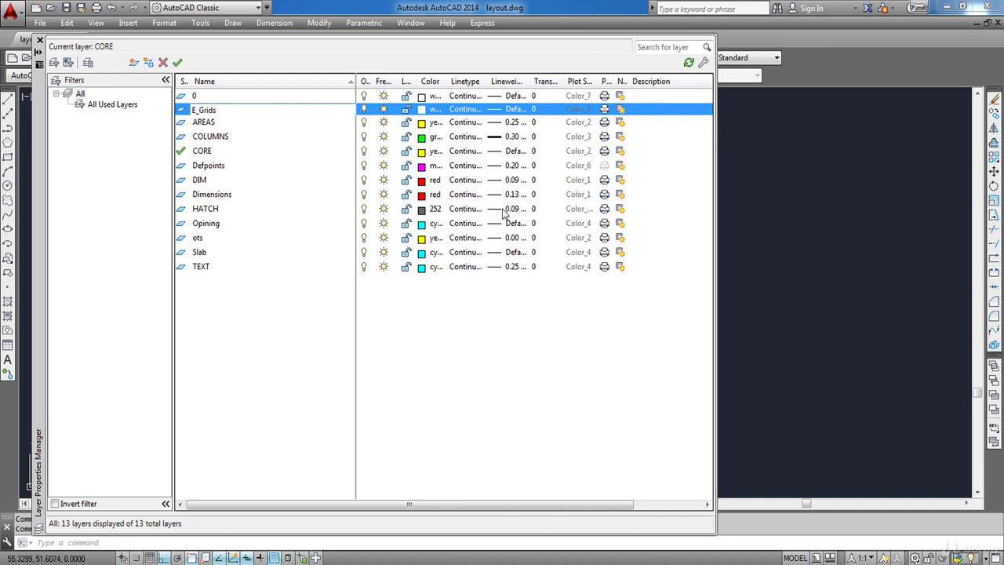
click(430, 111)
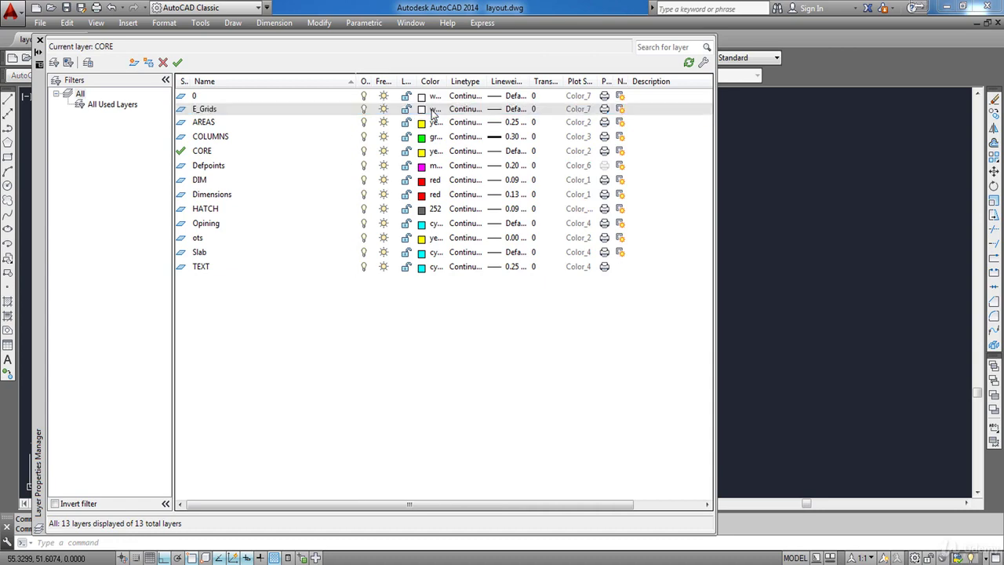
click(358, 315)
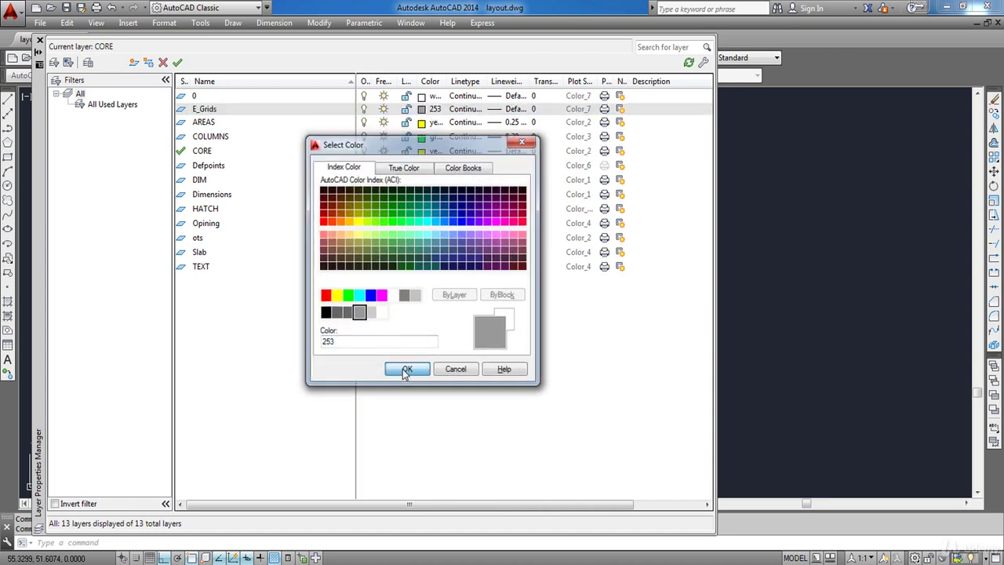
click(405, 369)
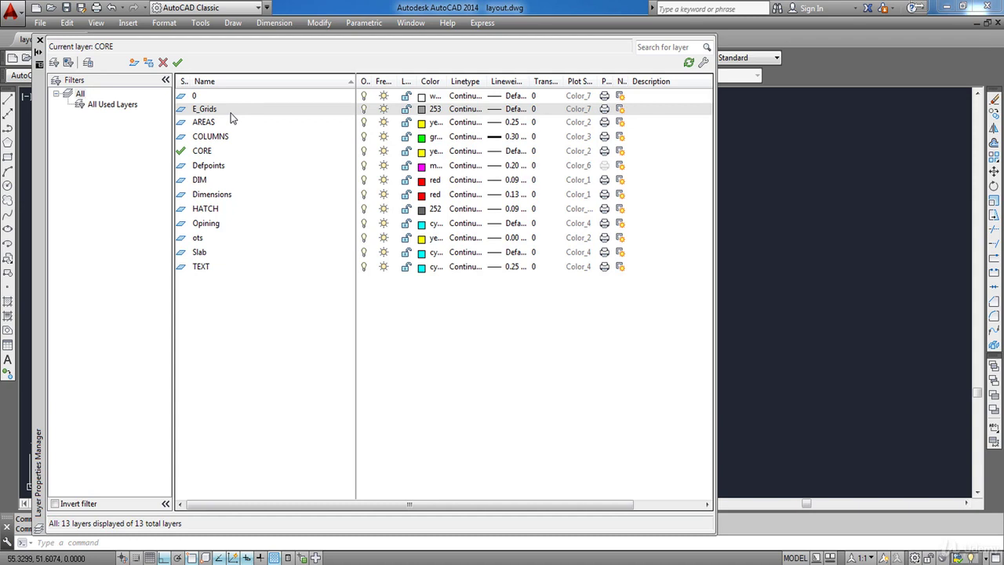
Create the layers E_Columns in yellow, E_Walls in red, E_Beams in green and E_Slabs in blue
click(134, 62)
text(E_Columns)
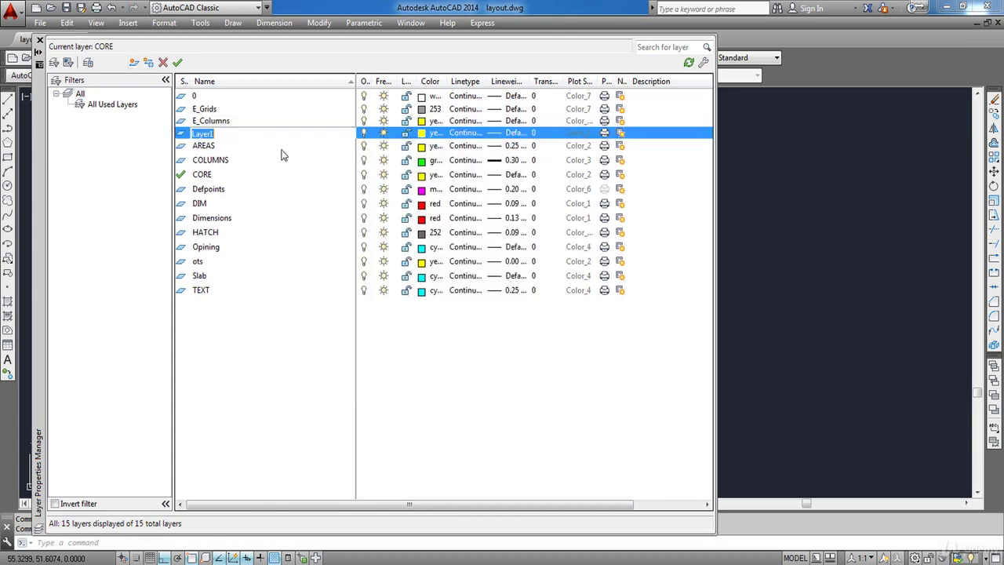
text(E_Walls)
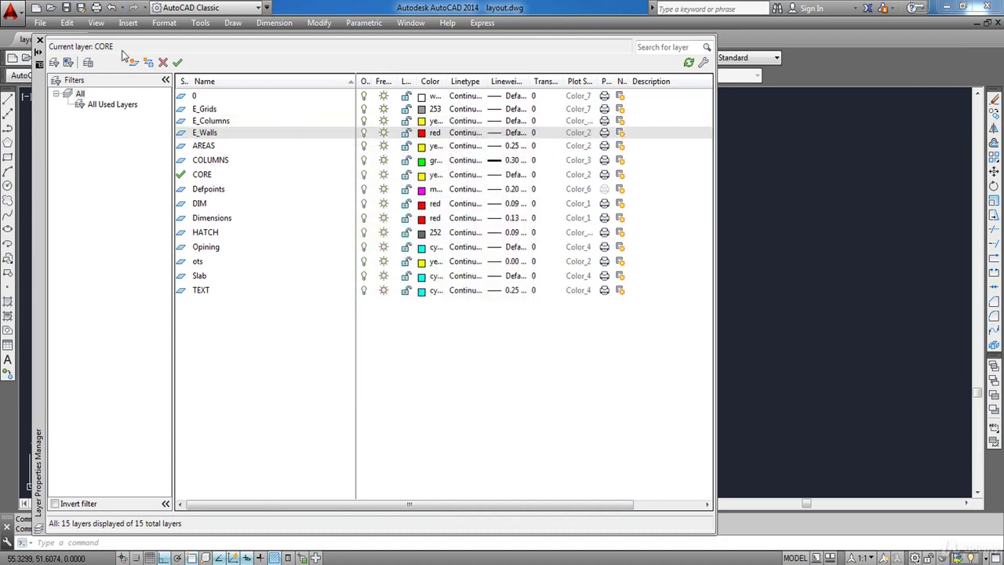
key(alt+n)
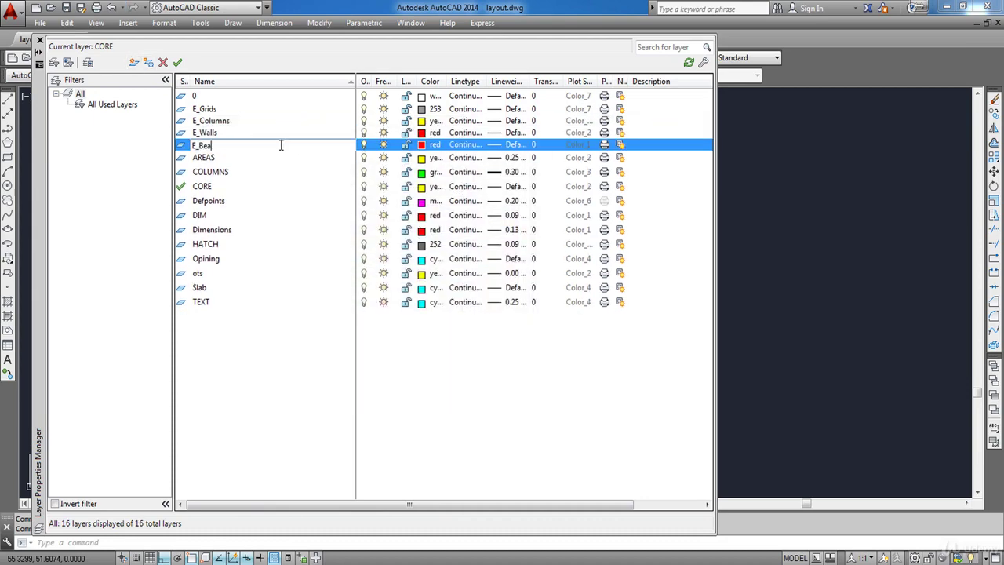
key(alt+n)
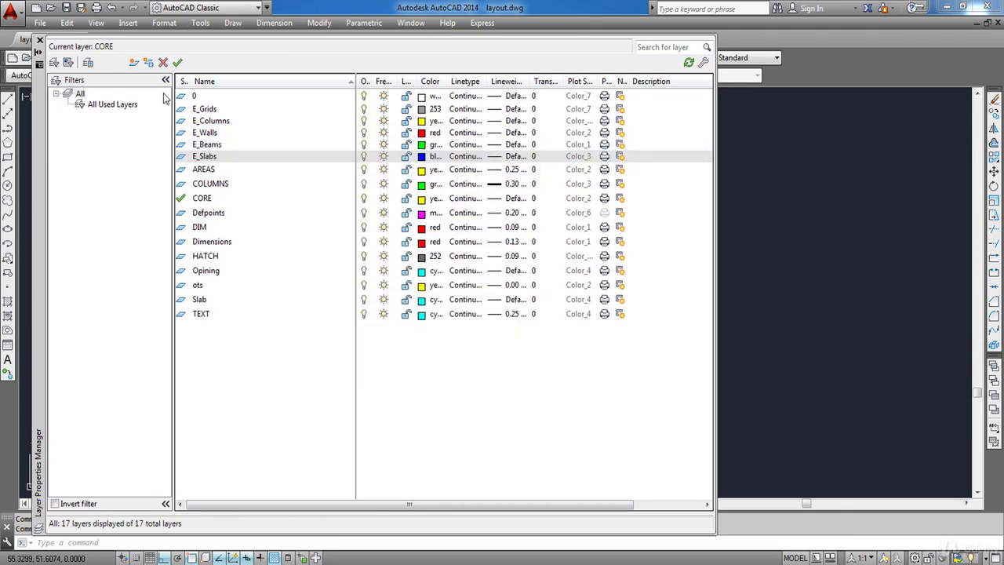
Create the layer E_Openings in magenta and close the layer manager
key(alt+n)
text(E)
click(428, 169)
click(380, 294)
click(408, 370)
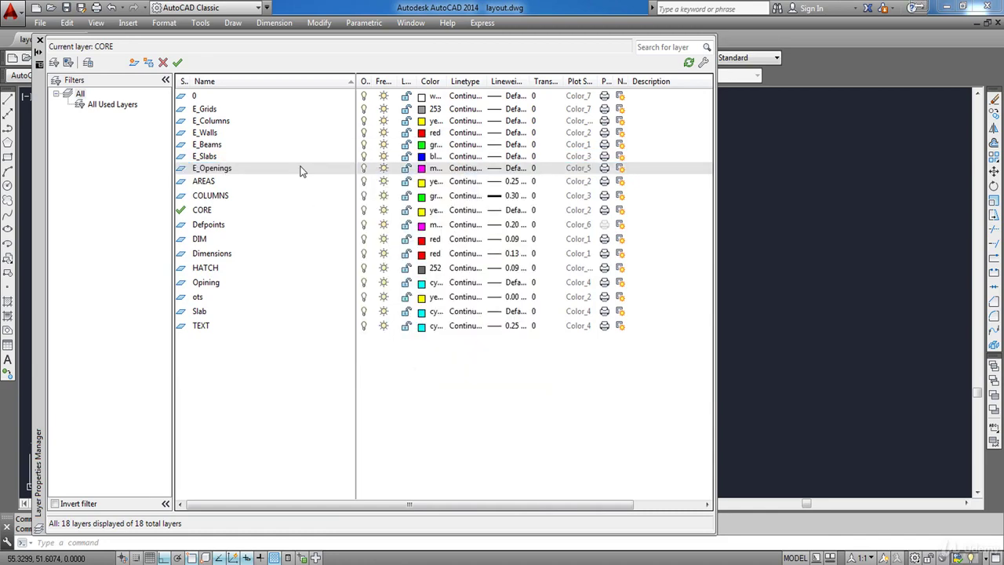
click(253, 110)
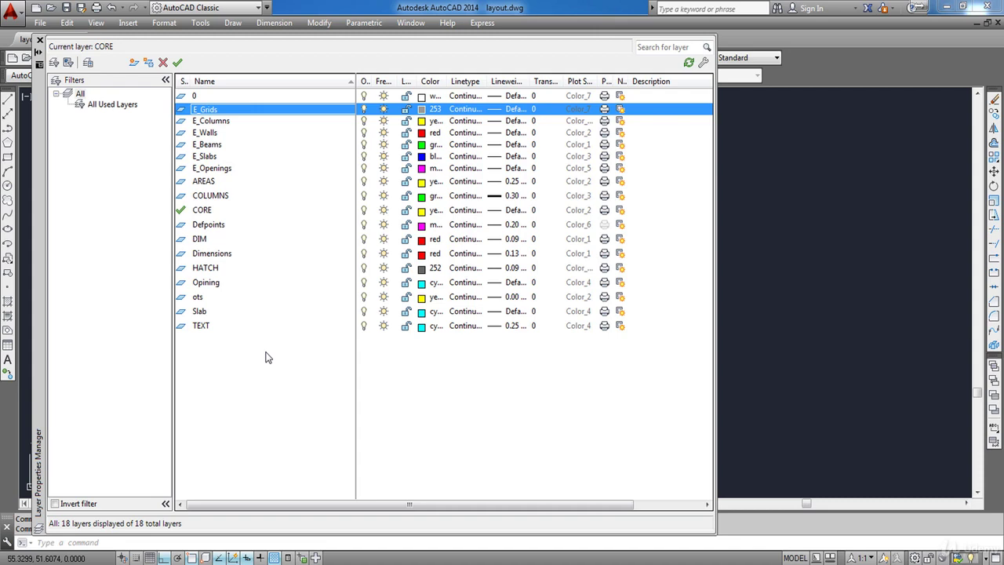
click(39, 39)
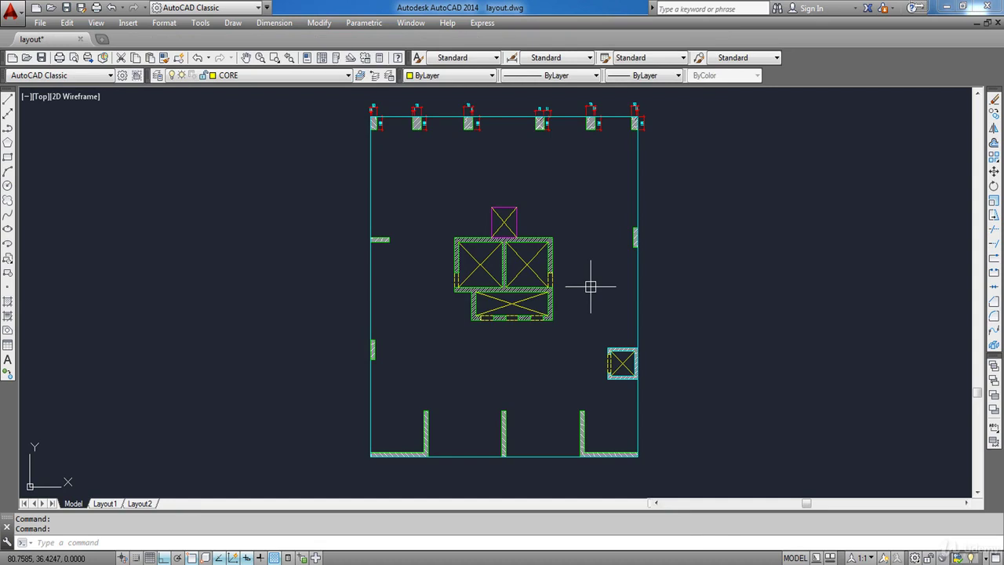
Draw one horizontal and one vertical trial line in the empty area west of the floor plan
middle_drag(574, 238, 564, 253)
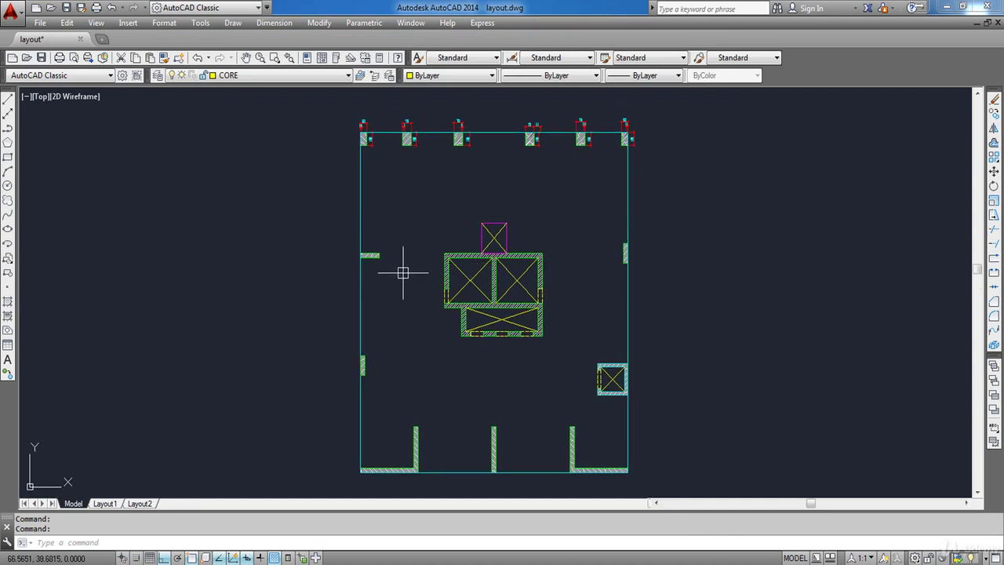
text(l)
key(Return)
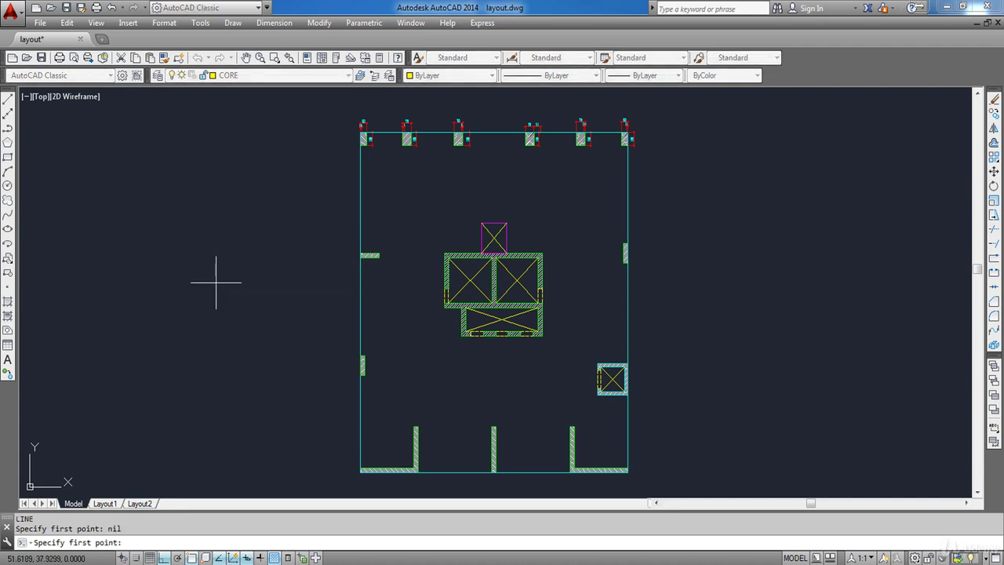
click(216, 282)
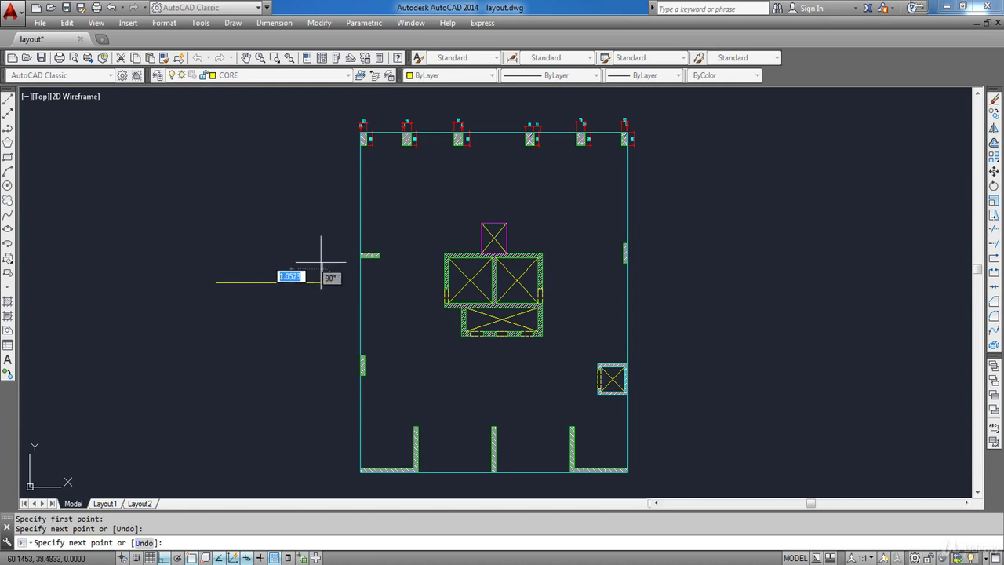
key(Escape)
key(space)
click(299, 254)
click(301, 170)
key(Escape)
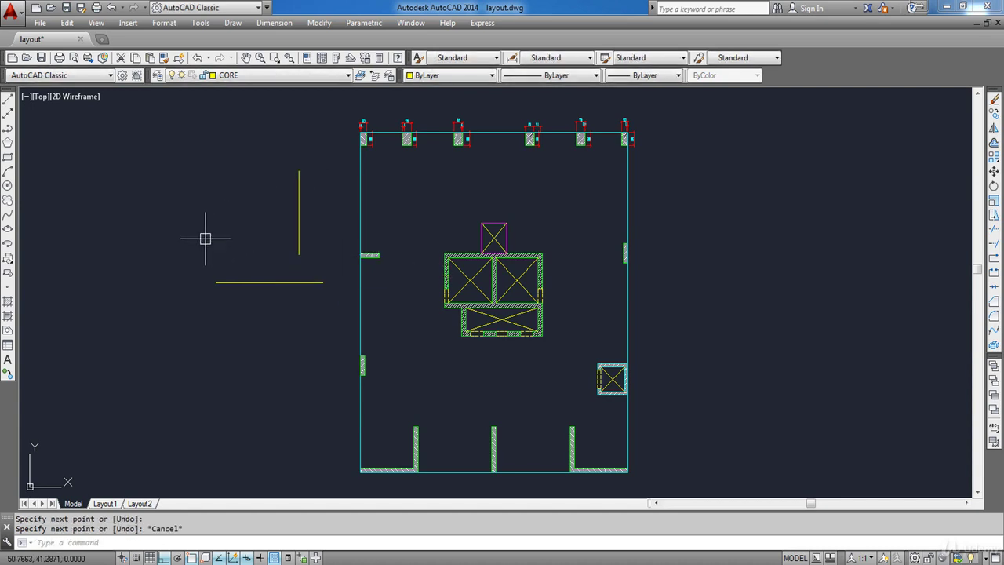
Erase the two trial lines beside the floor plan
click(313, 320)
click(217, 195)
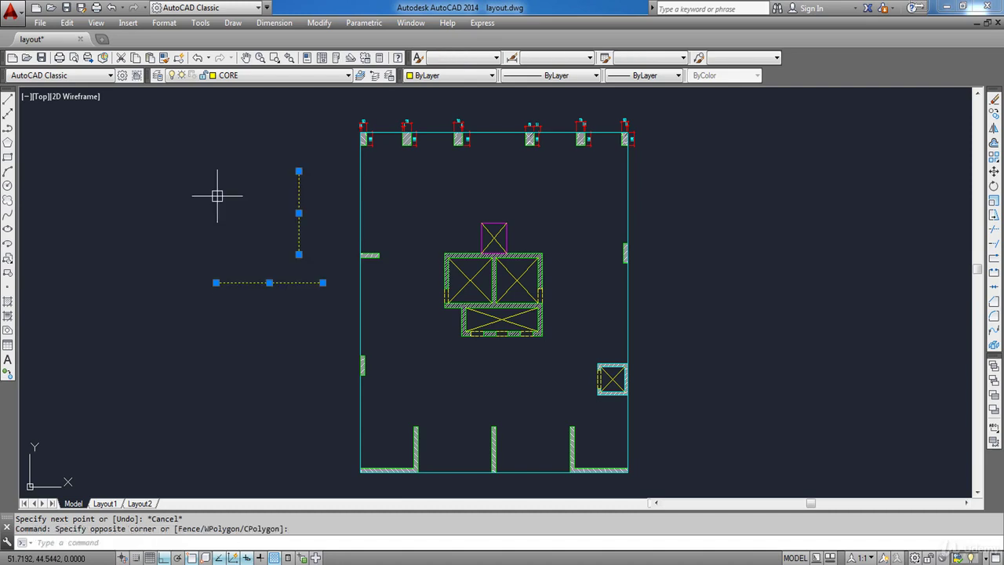
key(Delete)
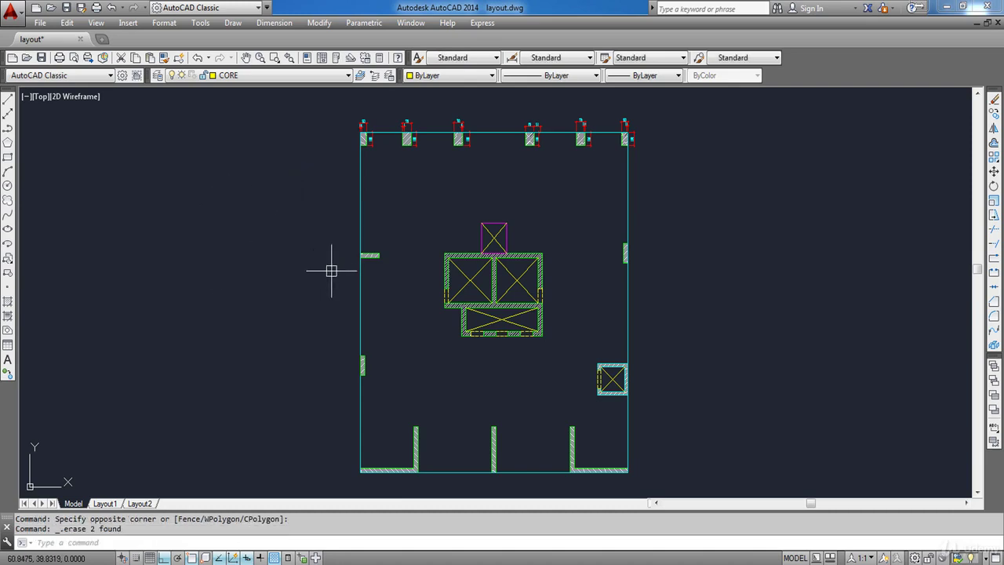
Make E_Columns the current layer and trace the 50 by 100 column at the plan's upper-right corner with a rectangle
click(277, 76)
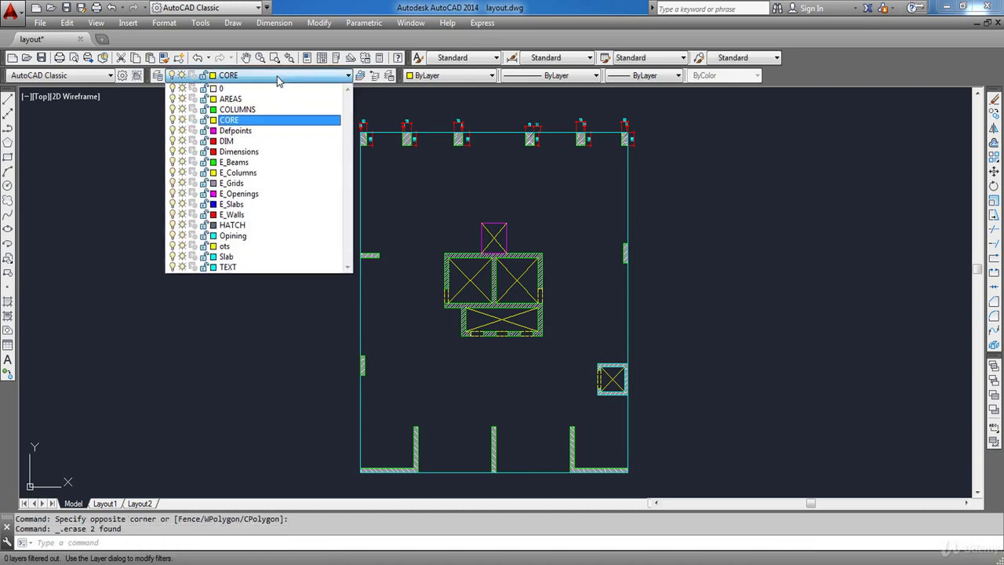
click(254, 173)
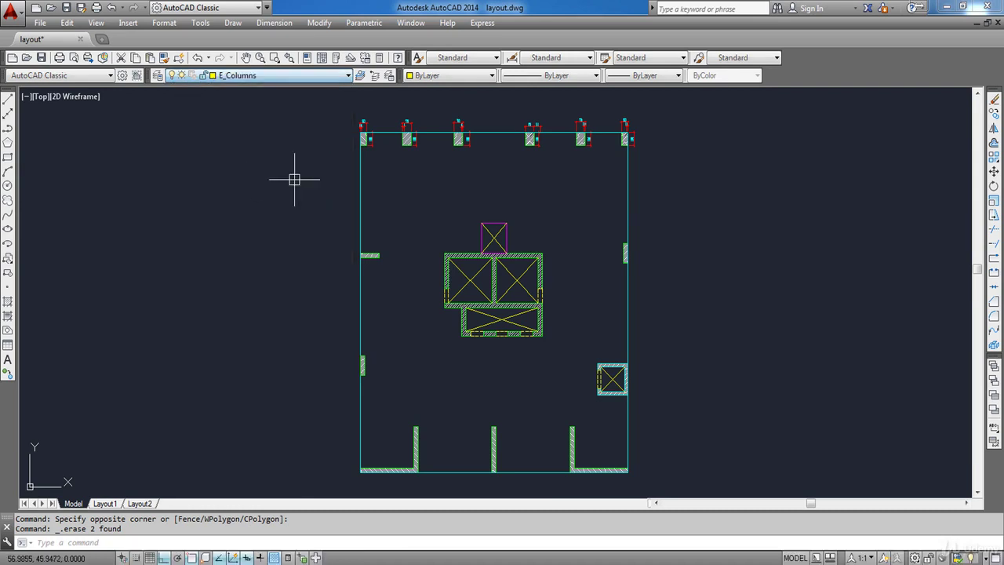
scroll(639, 124, up, 5)
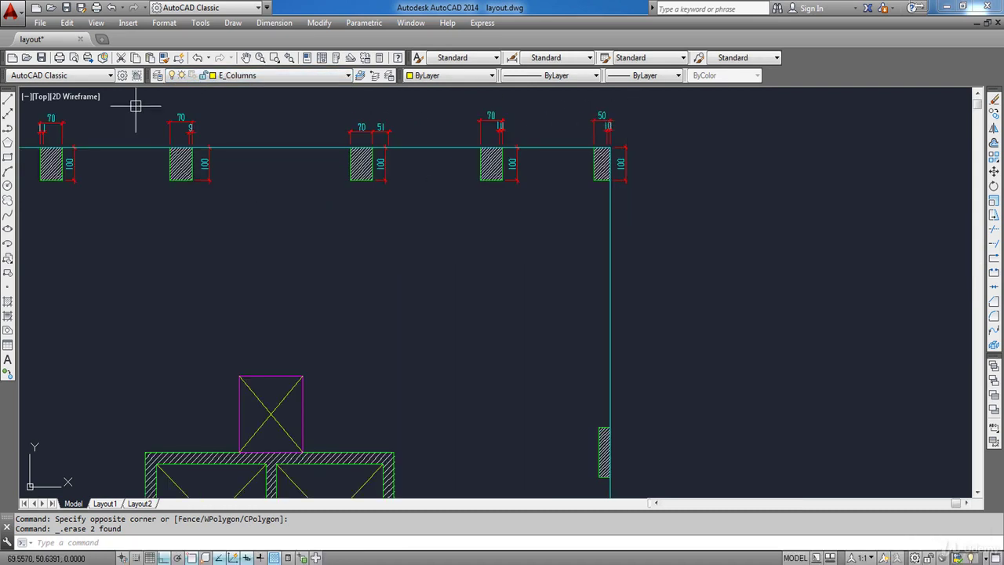
click(8, 157)
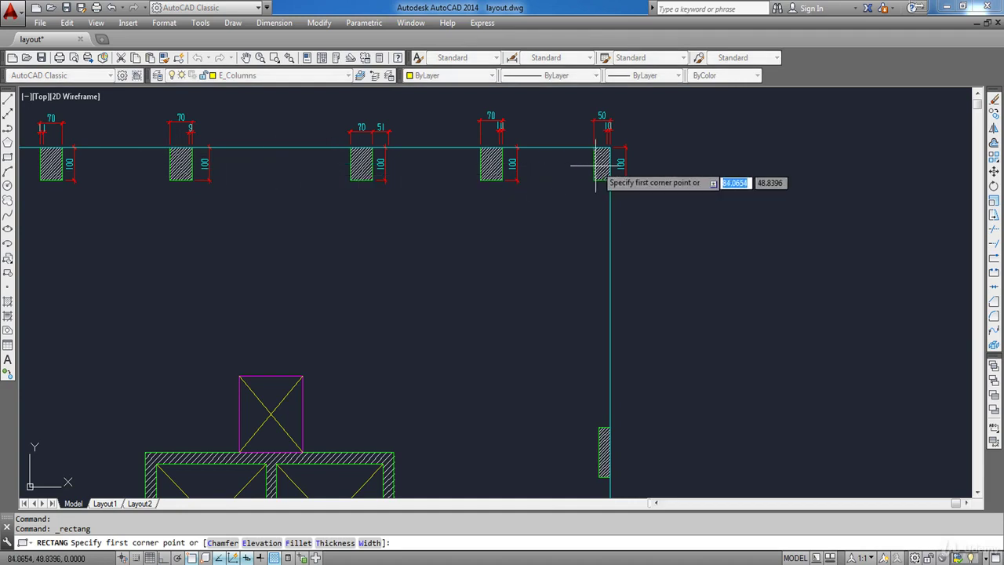
scroll(602, 165, up, 4)
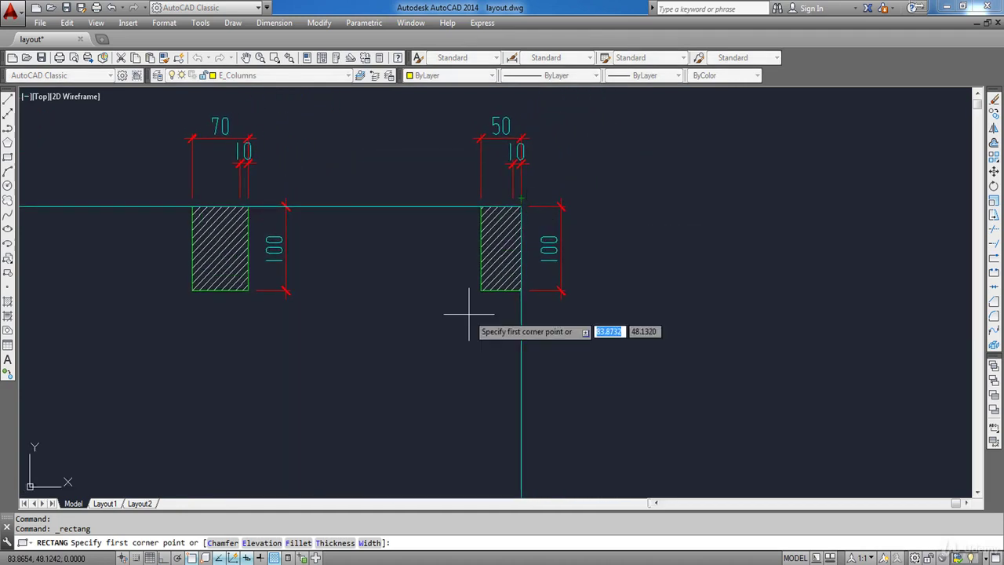
click(481, 291)
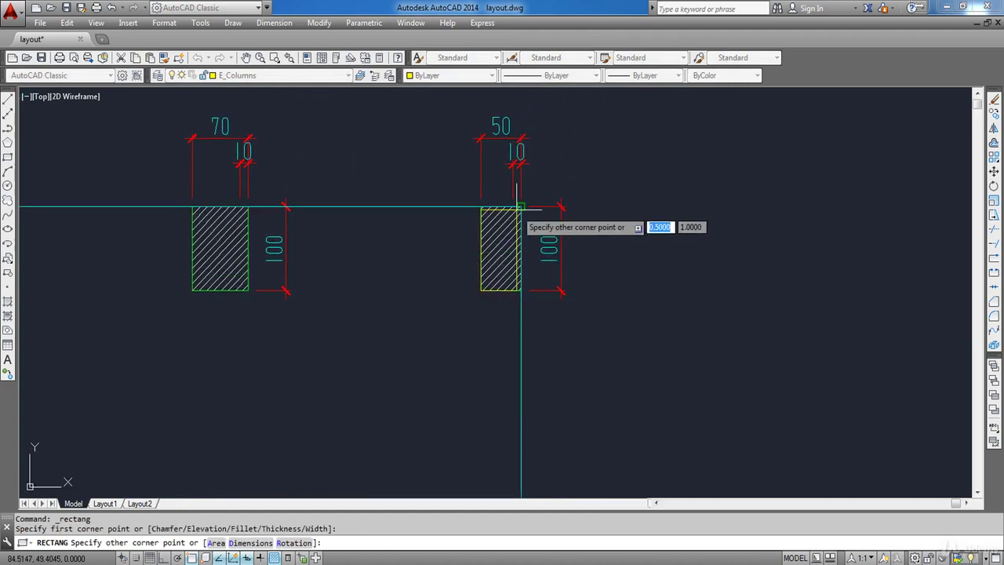
click(520, 208)
Trace the next two 70 by 100 columns along the plan's upper edge, going leftward, with rectangles on E_Columns
middle_drag(376, 285, 501, 296)
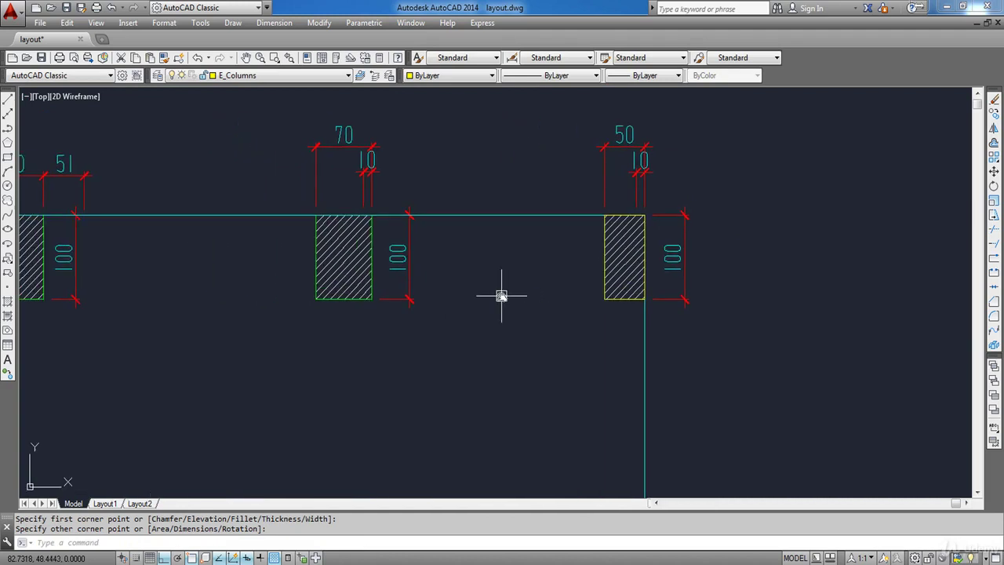
key(space)
click(315, 299)
click(372, 215)
middle_drag(429, 277, 833, 276)
key(space)
click(390, 299)
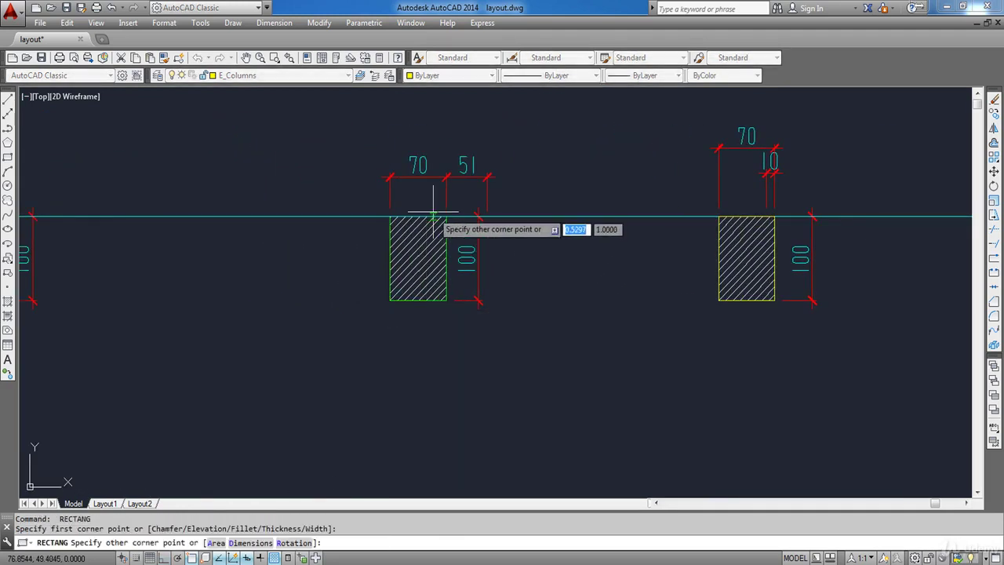
click(446, 216)
Trace the remaining two 70 by 100 columns on the left half of the plan's upper edge with rectangles
middle_drag(190, 311, 560, 332)
key(space)
click(302, 319)
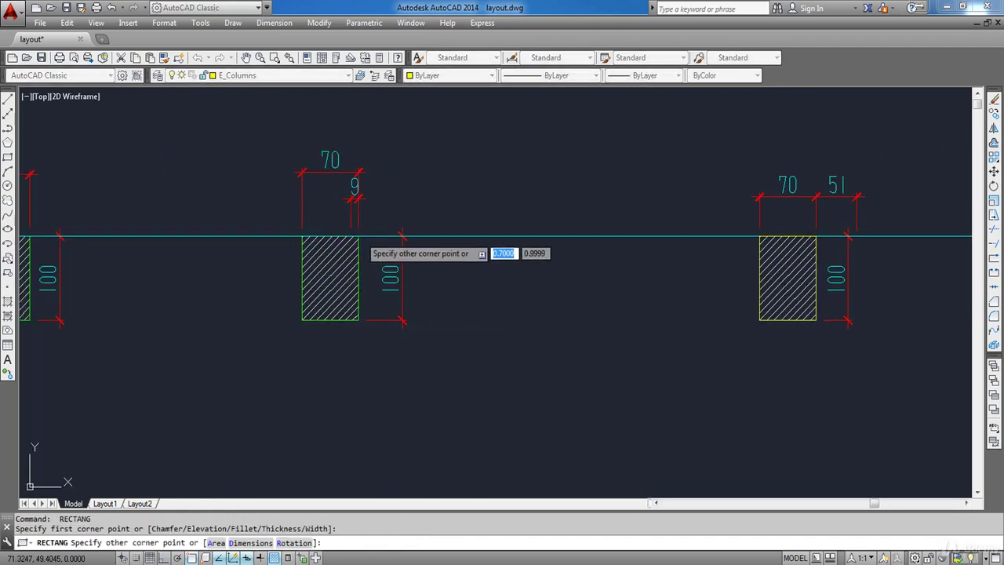
click(358, 235)
middle_drag(3, 339, 320, 352)
key(space)
click(291, 332)
click(346, 248)
Trace the 50 by 100 column at the plan's upper-left corner with a rectangle
middle_drag(186, 338, 558, 338)
key(space)
click(390, 333)
click(436, 250)
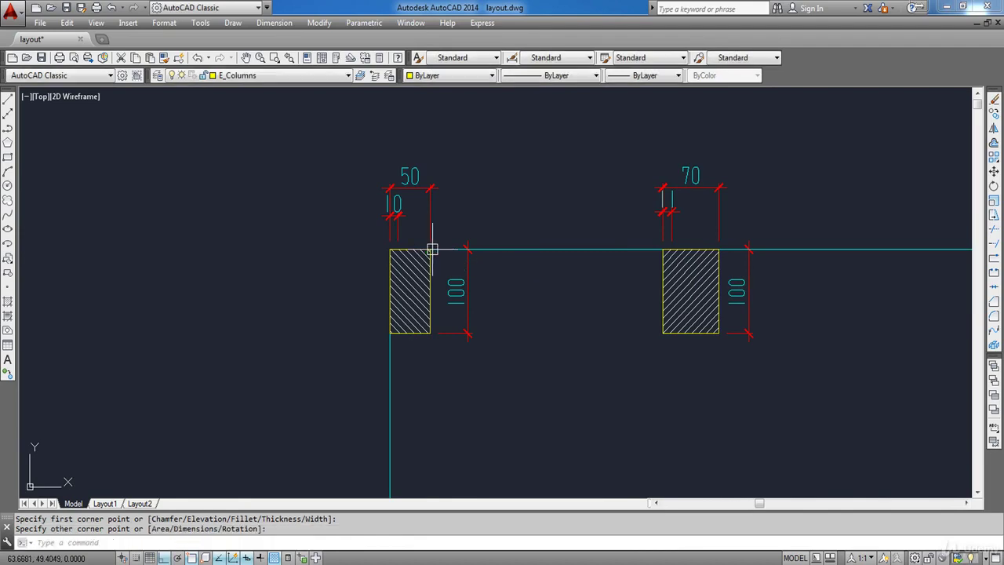
scroll(509, 330, down, 4)
middle_drag(767, 383, 553, 314)
key(ctrl+y)
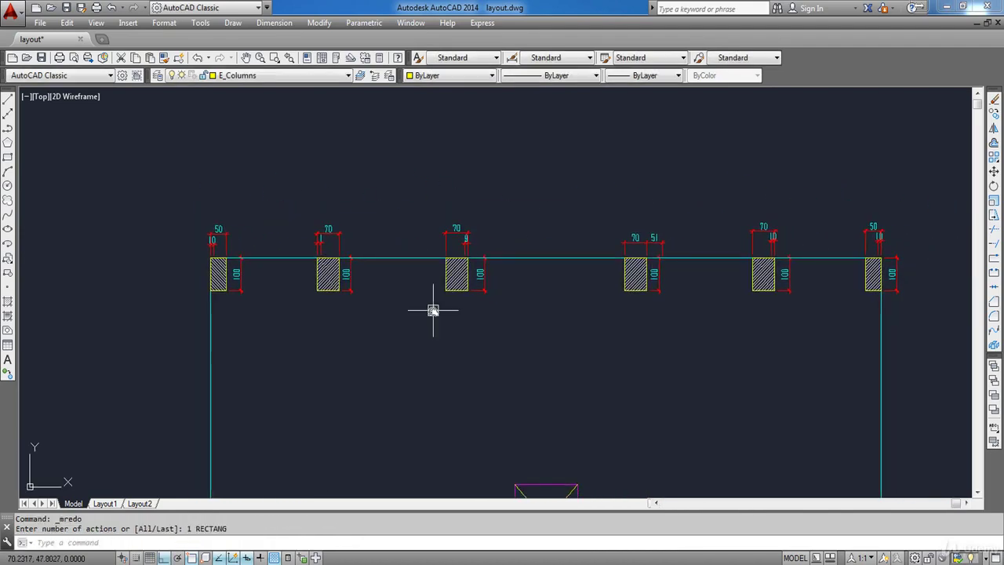
scroll(433, 311, down, 2)
middle_drag(432, 307, 426, 209)
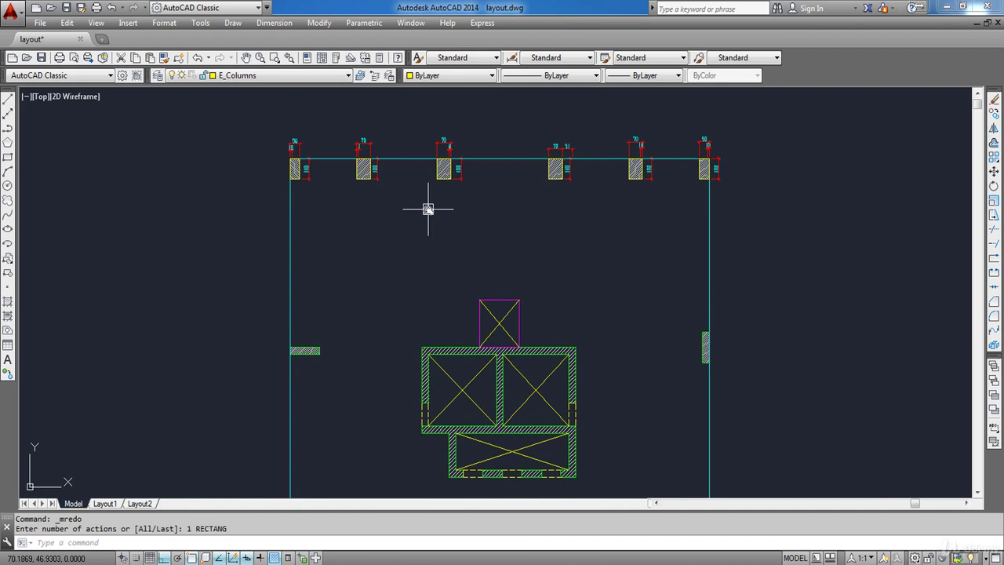
Make E_Walls the current layer
click(292, 76)
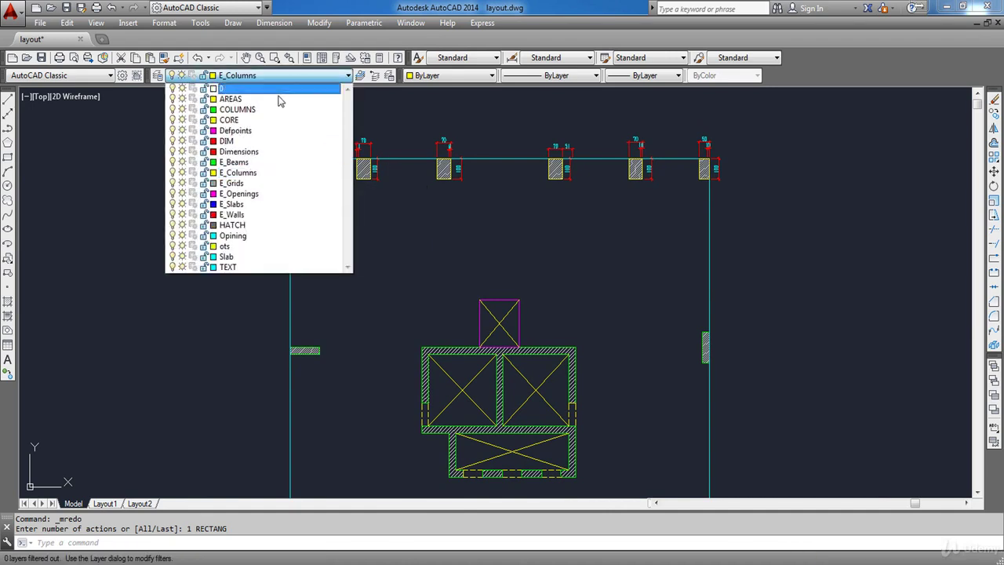
click(245, 214)
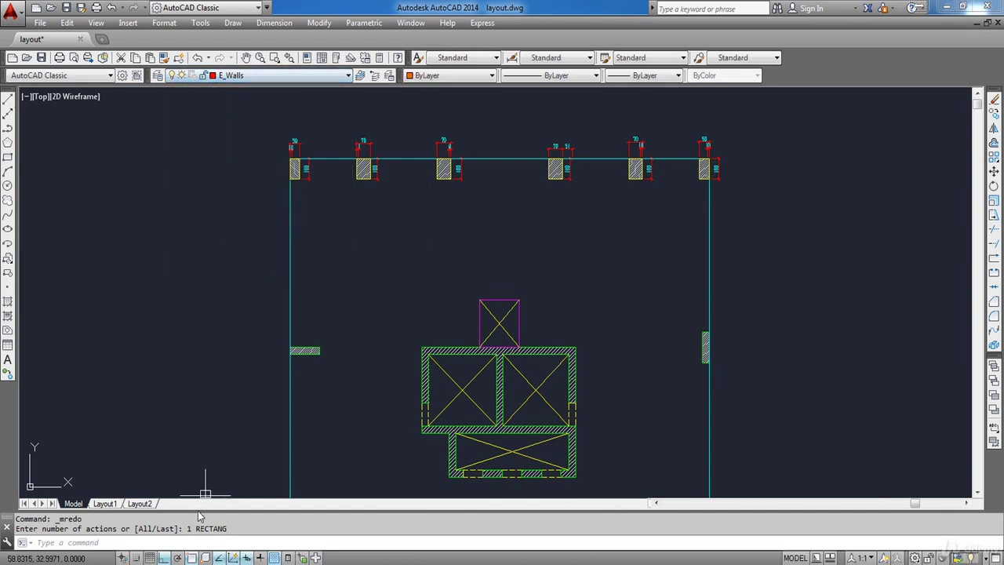
key(F8)
key(F8)
middle_drag(202, 342, 182, 274)
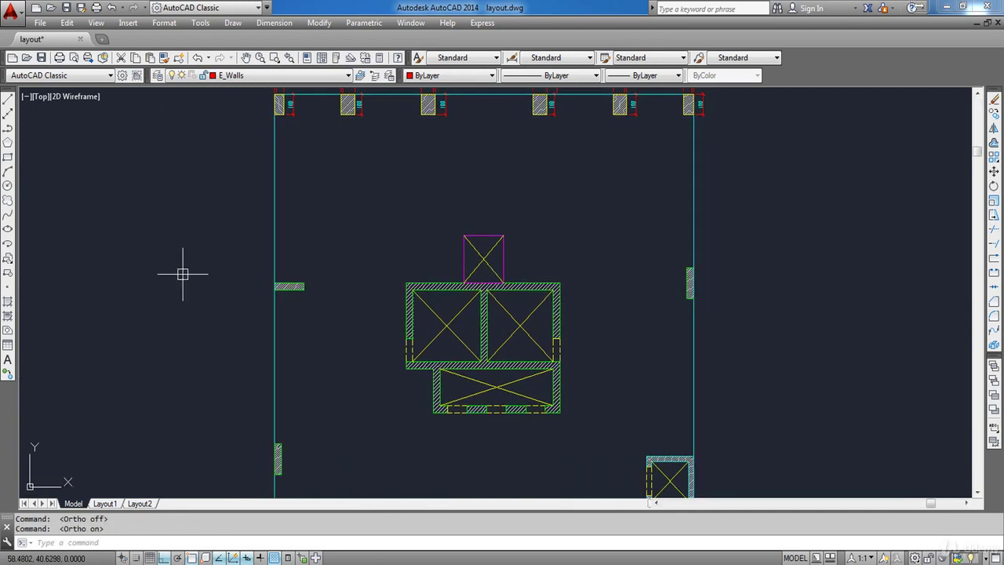
Trace the centreline of the short horizontal wall on the plan's left edge with a line between its end midpoints
click(9, 102)
scroll(235, 267, up, 5)
middle_drag(408, 370, 237, 353)
scroll(239, 345, up, 2)
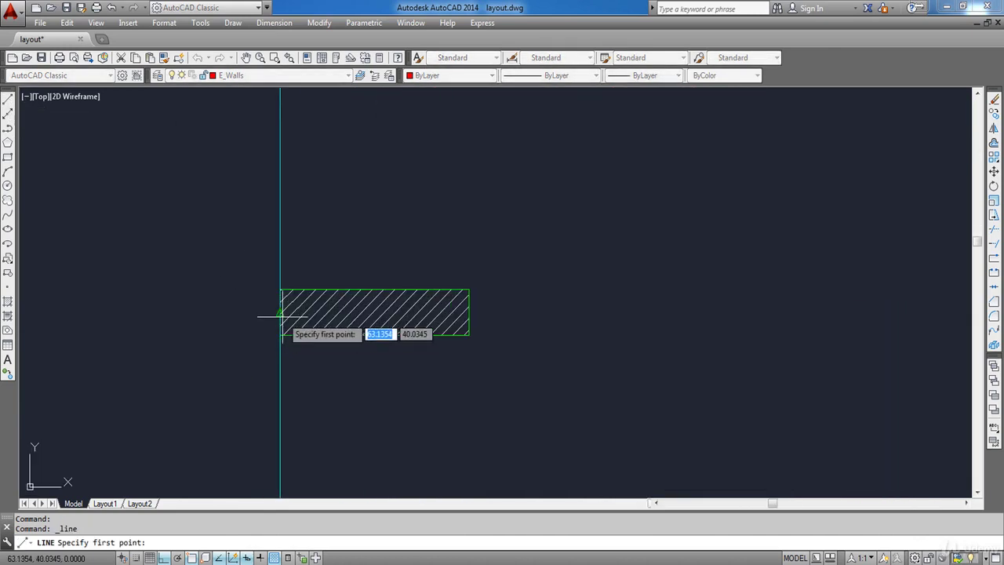
click(280, 313)
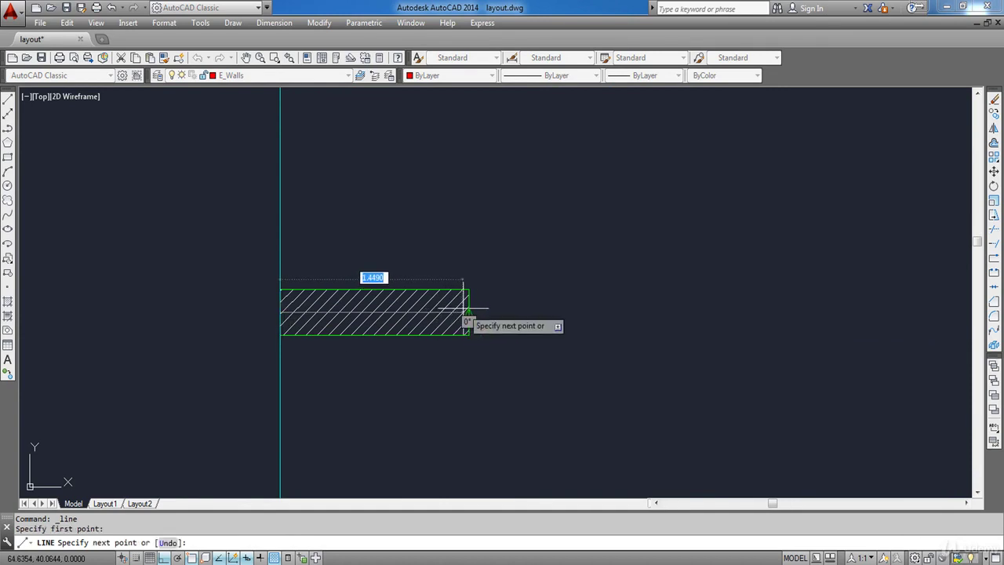
click(469, 312)
key(Escape)
Trace the centreline of the short vertical wall lower on the plan's left edge with a line between its end midpoints
scroll(482, 326, down, 1)
middle_drag(447, 387, 431, 155)
scroll(433, 226, down, 2)
scroll(410, 465, up, 4)
text(l)
key(Return)
click(394, 421)
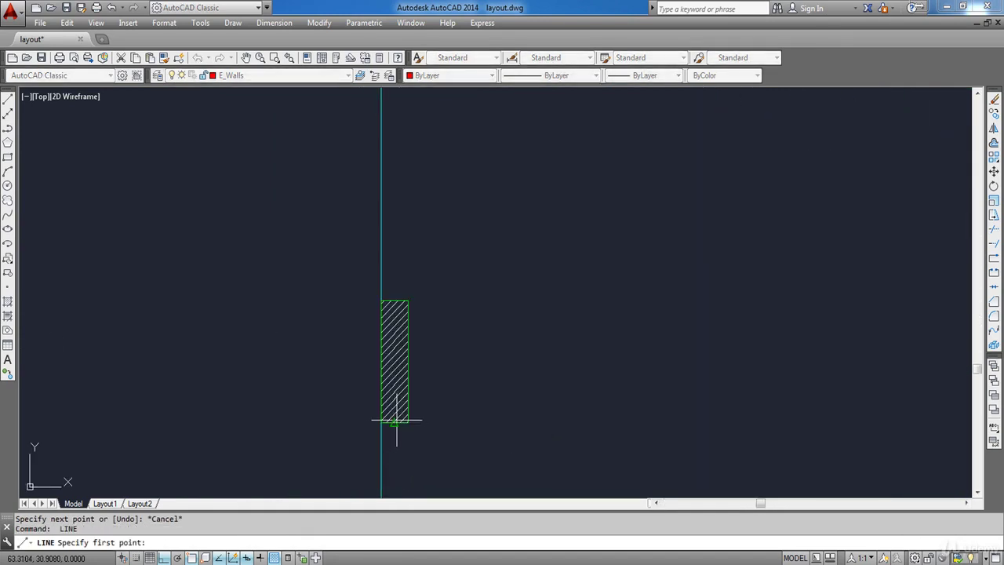
key(Escape)
scroll(514, 177, down, 4)
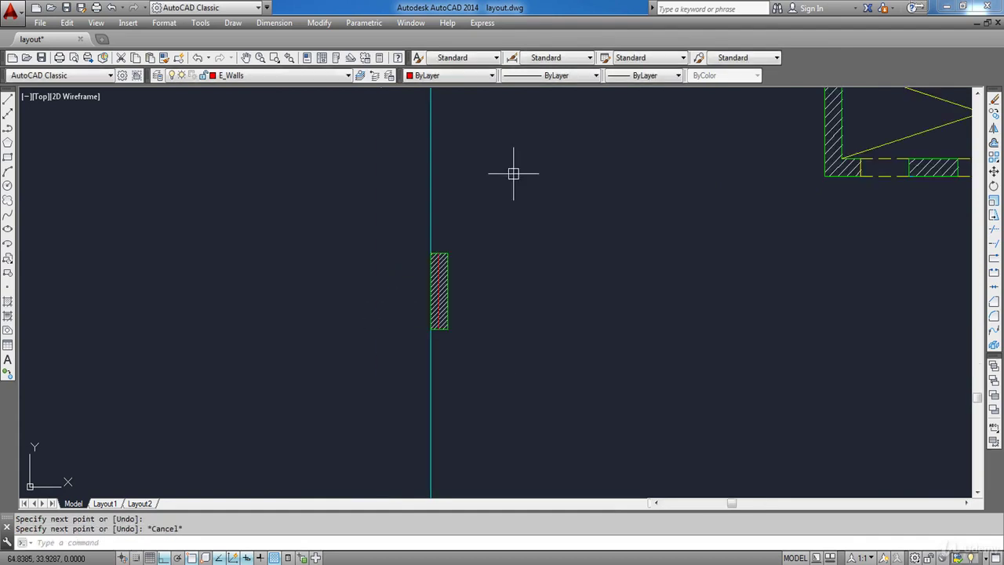
Draw a 0.35 helper line across the thickness of the horizontal leg of the L-shaped wall at the plan's lower-left corner
scroll(549, 298, up, 8)
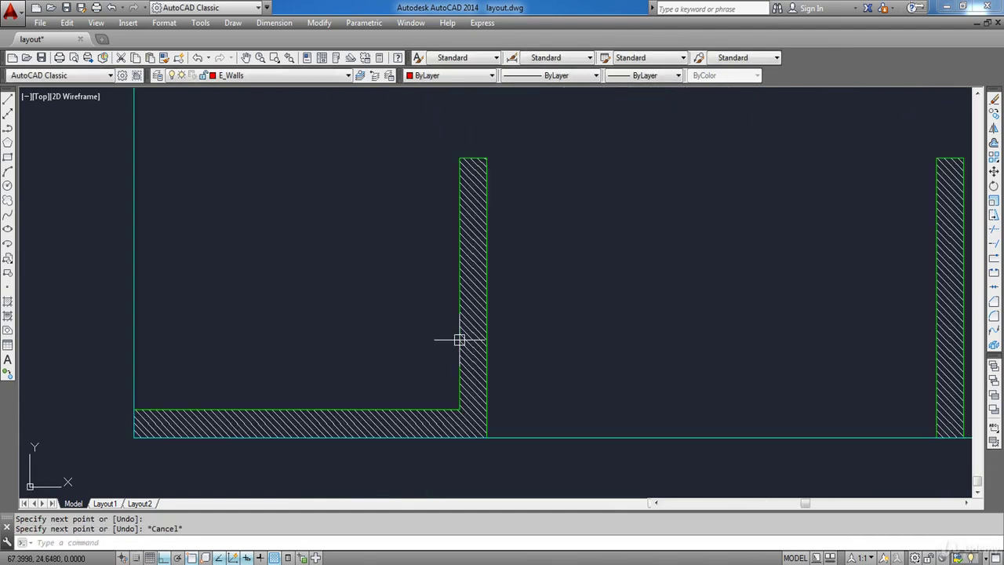
key(Escape)
key(Return)
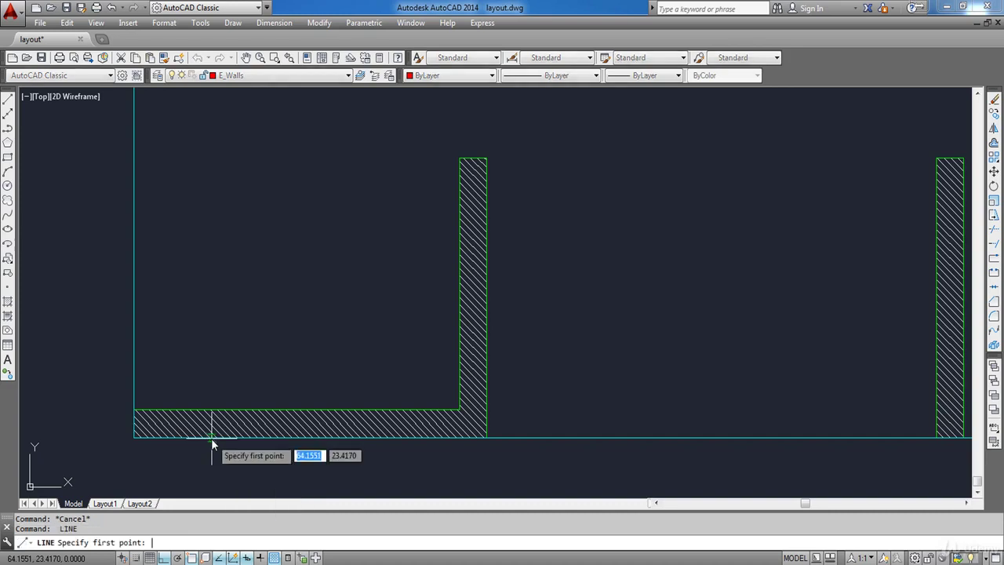
click(212, 438)
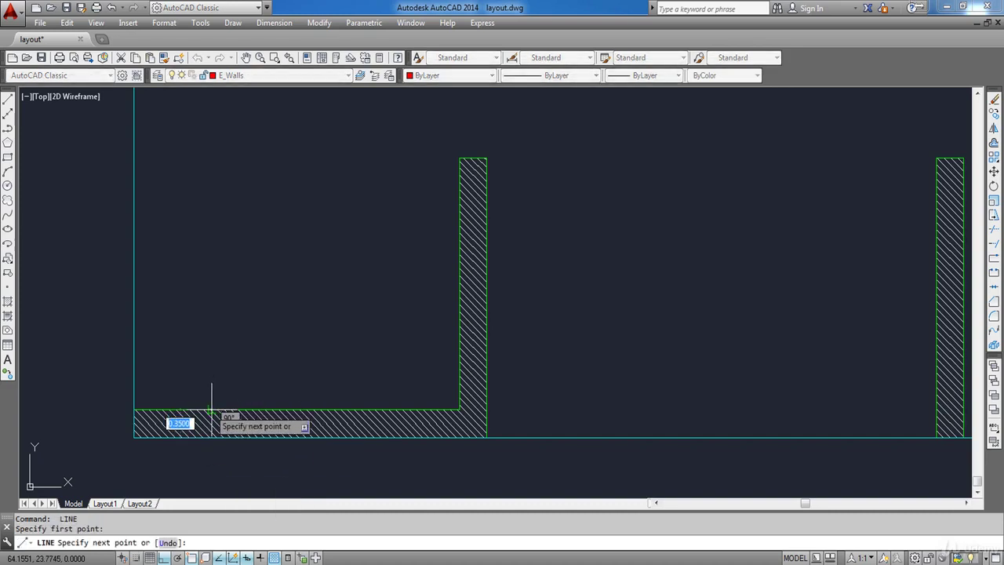
scroll(208, 427, up, 6)
click(212, 427)
key(Return)
Draw a centreline along the horizontal leg, from the helper line's midpoint to just short of the wall corner
key(Return)
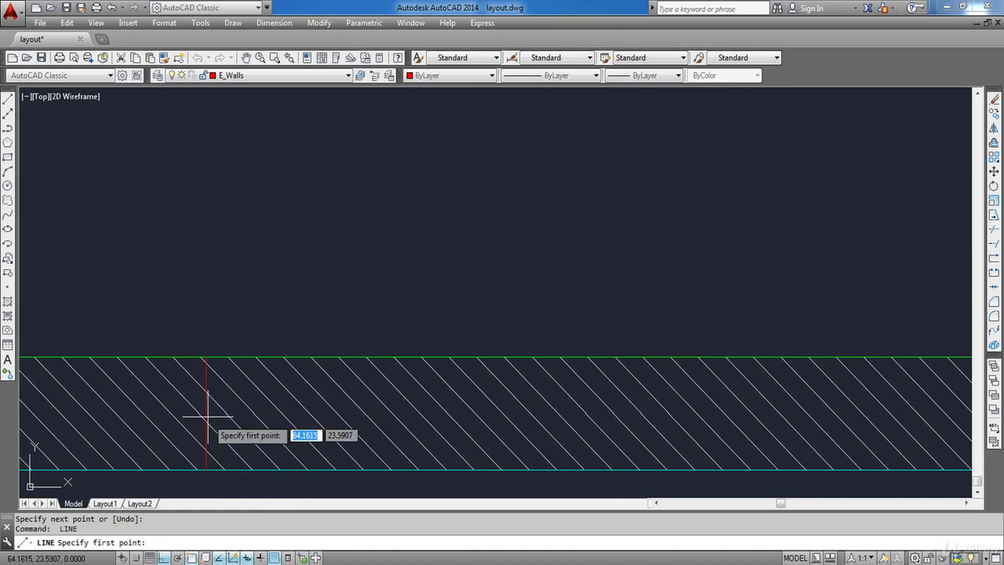
click(209, 417)
scroll(267, 412, down, 1)
middle_drag(665, 424, 518, 431)
click(636, 424)
key(Return)
Draw a 0.35 helper line across the vertical leg of the lower-left L-shaped wall, just above the inner corner
key(Return)
click(705, 357)
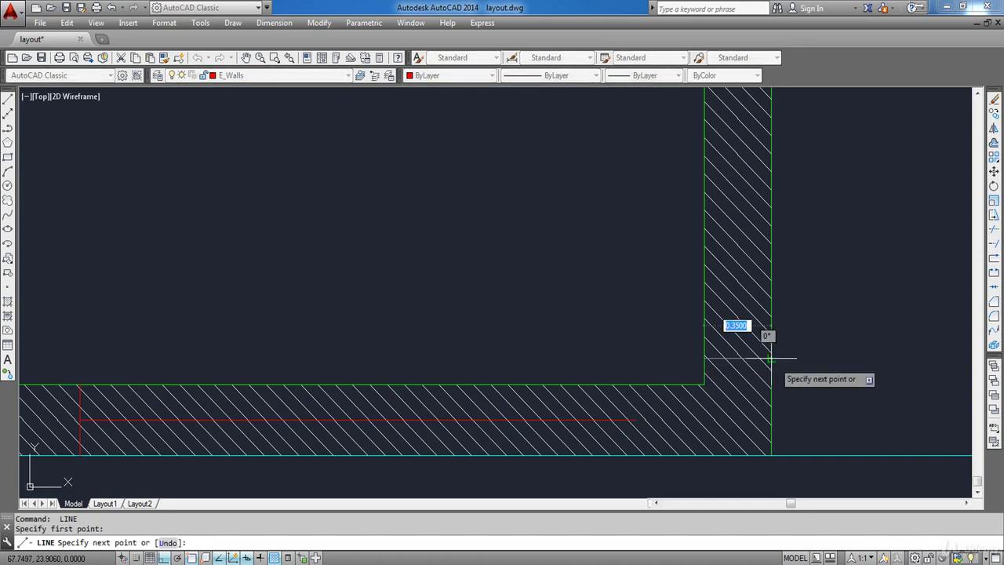
click(772, 359)
key(Return)
Draw a centreline up the vertical leg, from the helper line's midpoint to a little below the wall's upper end
key(Return)
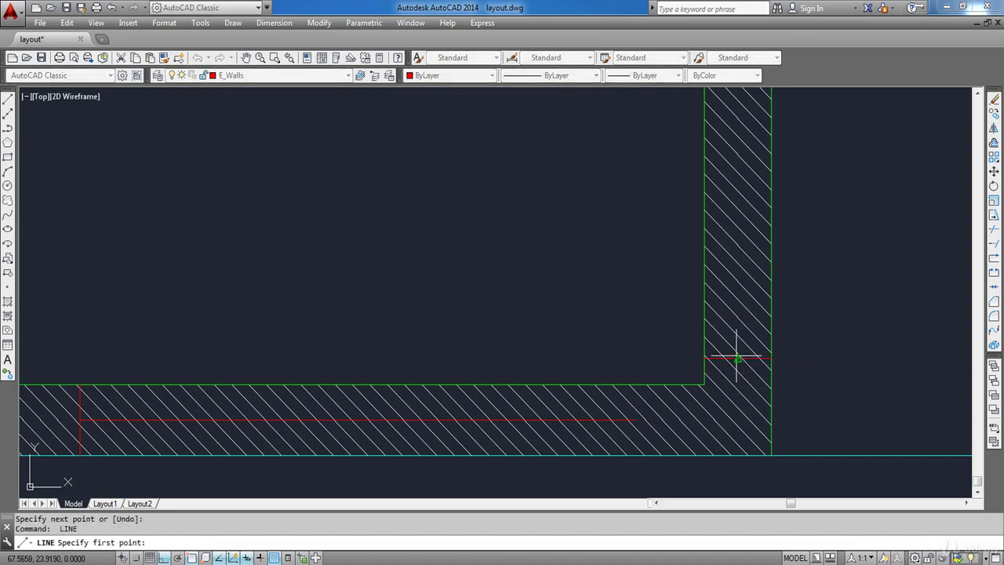
click(736, 358)
scroll(737, 280, down, 4)
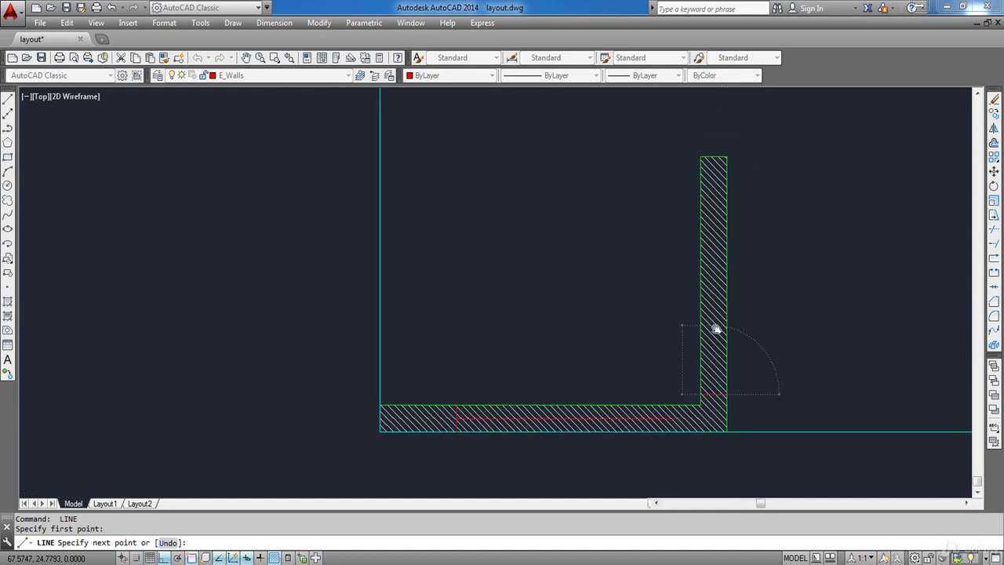
click(714, 197)
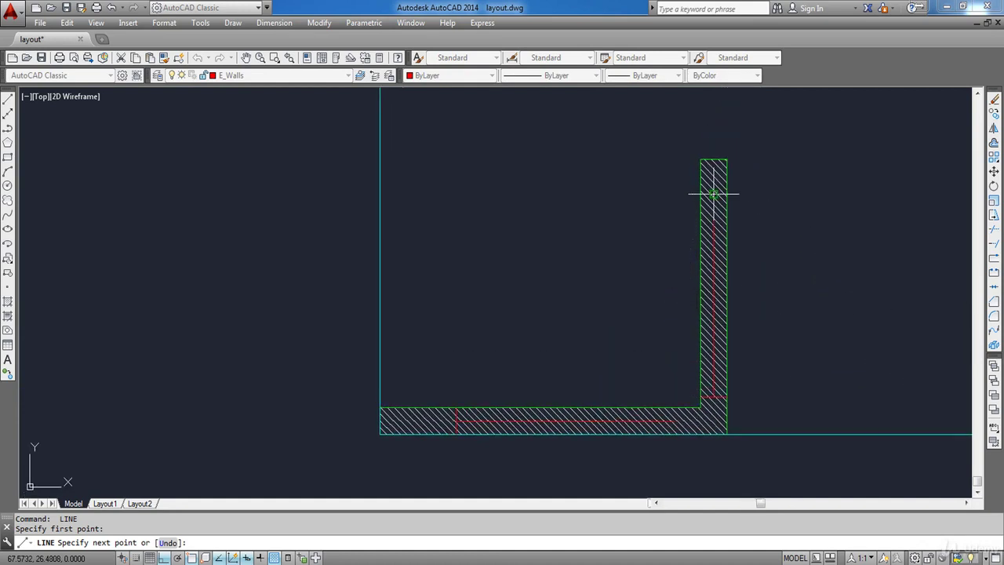
key(Escape)
Delete the two short helper lines across the legs of the lower-left L-shaped wall
scroll(685, 412, up, 8)
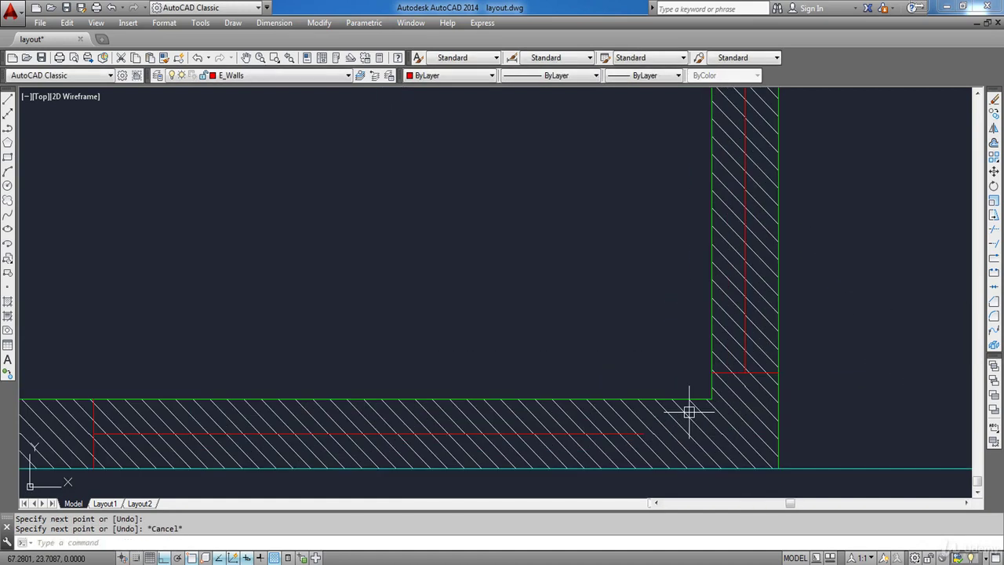
click(548, 348)
click(820, 270)
scroll(812, 255, down, 4)
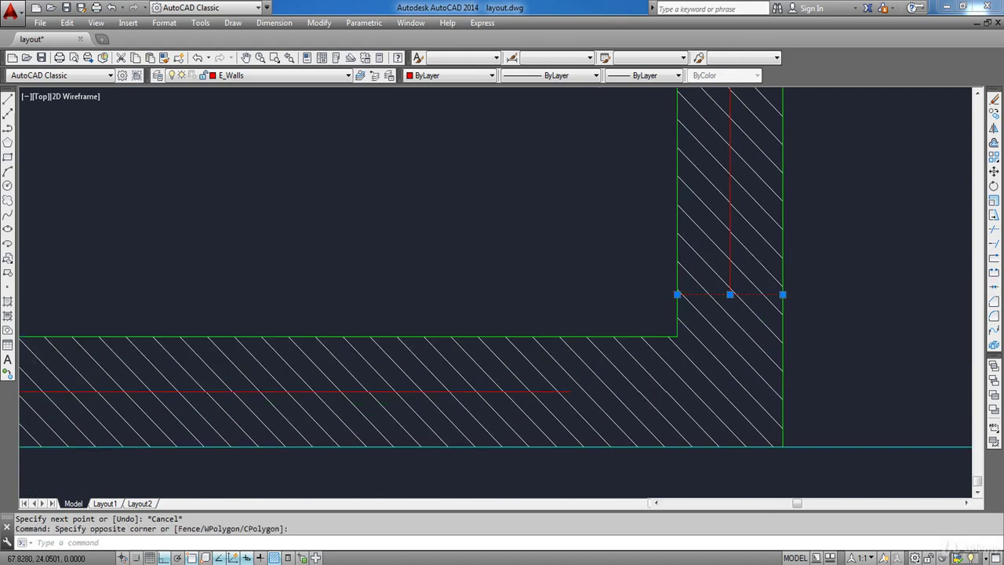
key(Delete)
click(78, 420)
click(130, 240)
key(Delete)
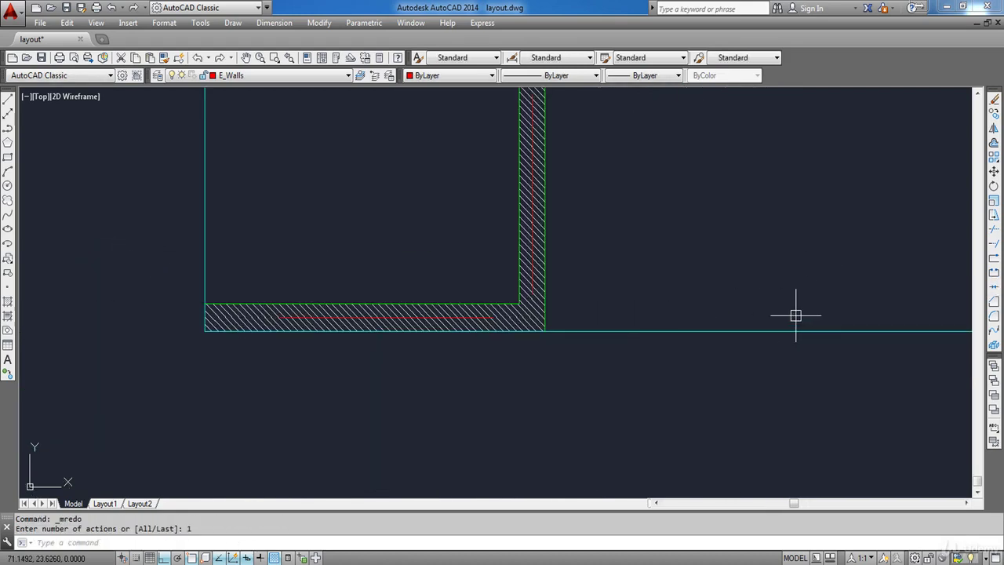
Fillet the horizontal and vertical centrelines of the lower-left wall with radius 0 so they meet at the corner
click(994, 316)
scroll(490, 295, up, 2)
scroll(490, 294, up, 2)
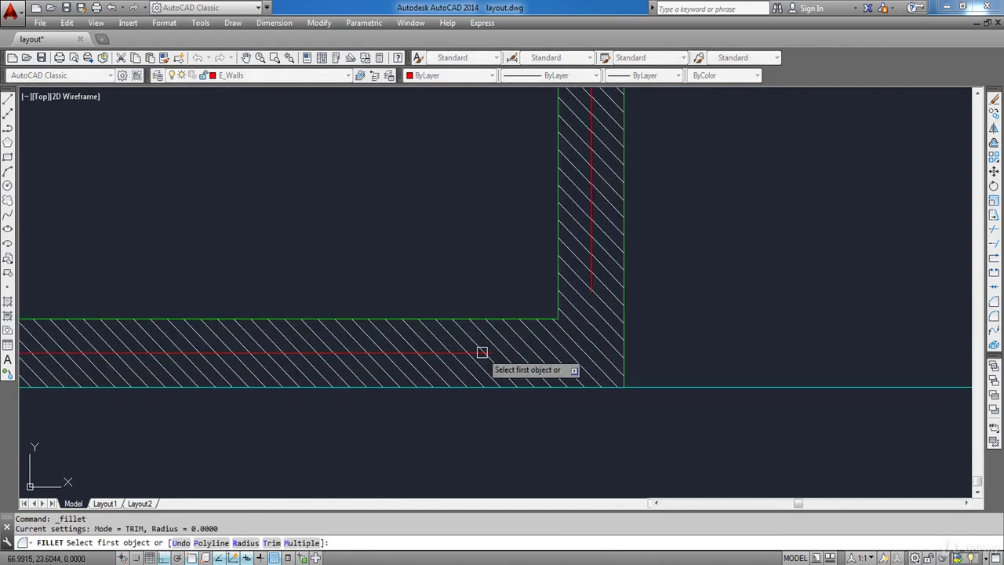
click(478, 352)
click(592, 280)
scroll(592, 280, down, 4)
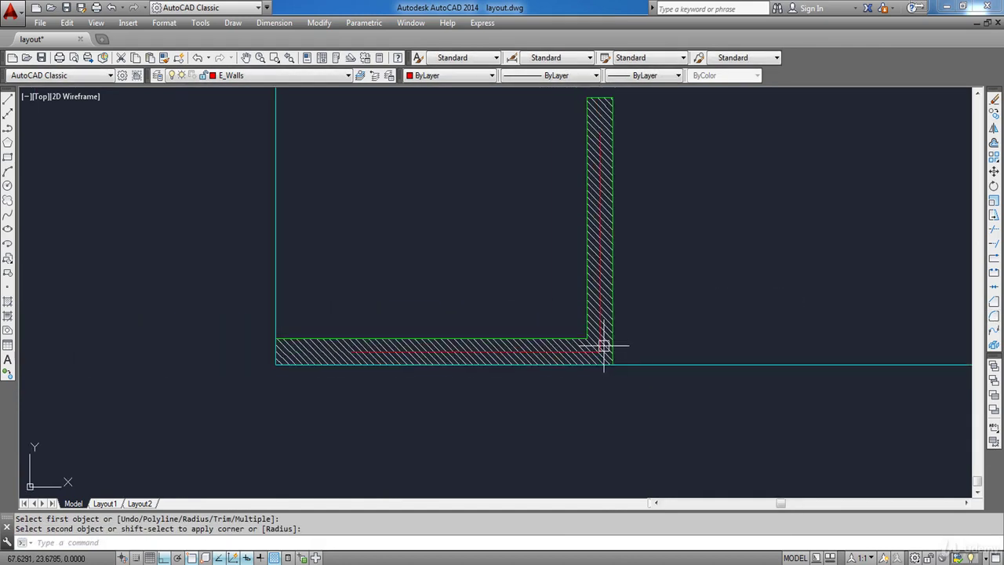
key(Escape)
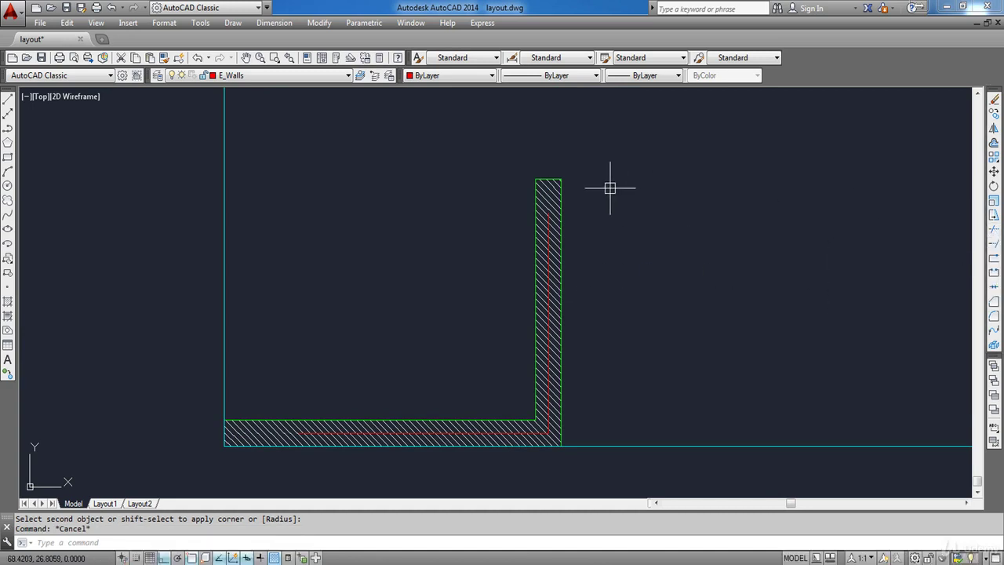
Extend the vertical centreline of the lower-left wall to the wall's upper end edge
text(ex)
key(Return)
scroll(546, 182, up, 5)
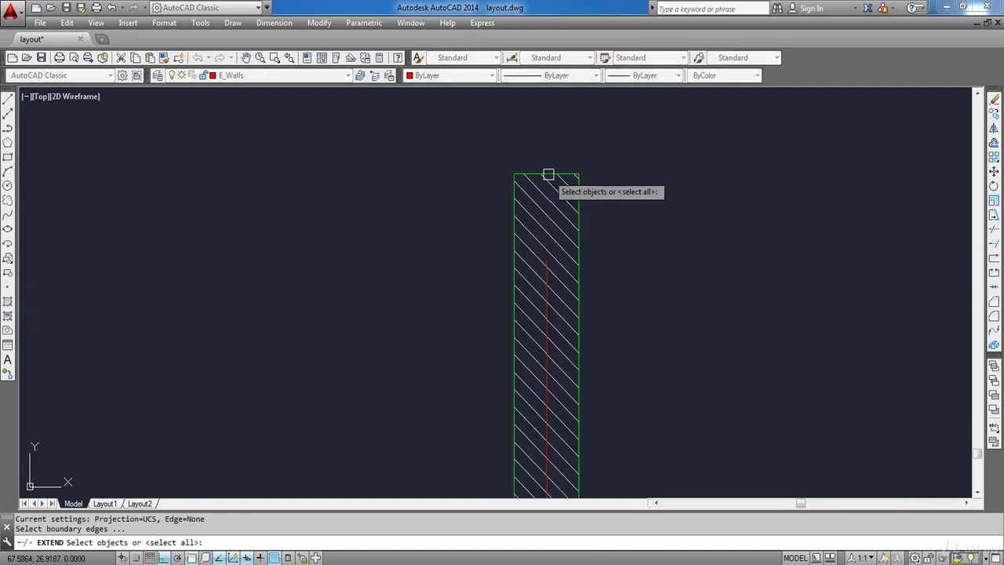
scroll(540, 277, up, 4)
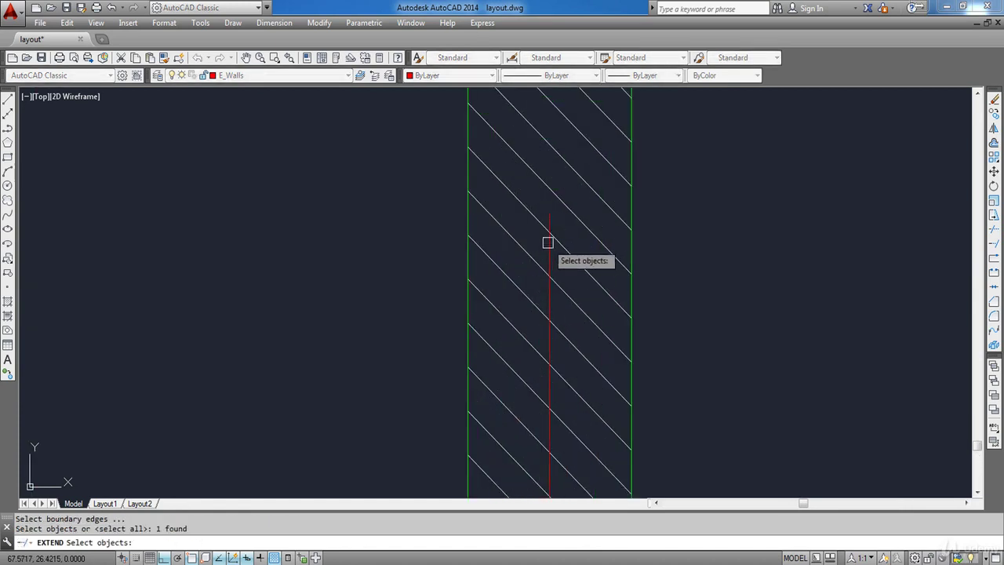
click(549, 222)
scroll(571, 176, down, 10)
key(Return)
Extend the horizontal centreline of the lower-left wall to the plan's left edge
scroll(371, 341, up, 6)
key(Return)
key(Return)
scroll(582, 237, up, 6)
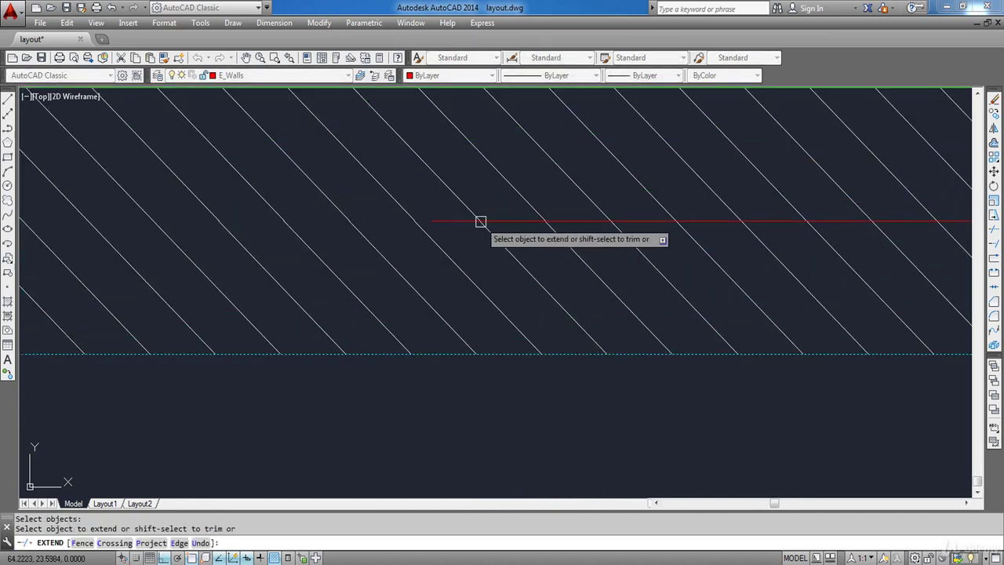
scroll(476, 322, down, 5)
key(Escape)
Draw a helper line across the horizontal leg of the L-shaped wall at the plan's lower-right corner, near its inner corner
mouse_move(641, 246)
middle_down()
mouse_move(647, 258)
mouse_move(614, 269)
middle_up()
scroll(641, 260, down, 2)
middle_drag(743, 269, 385, 324)
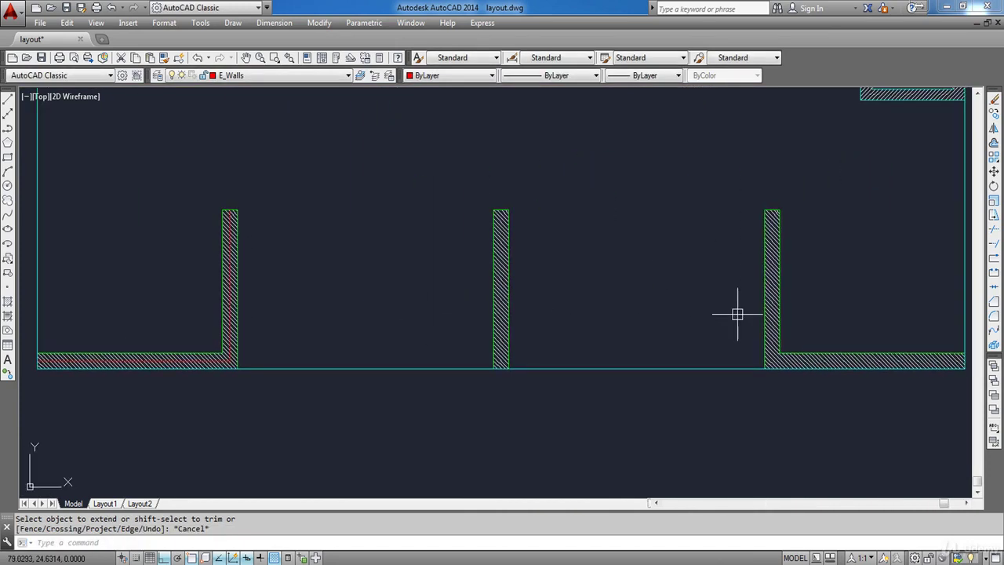
middle_drag(731, 317, 553, 318)
scroll(749, 365, up, 3)
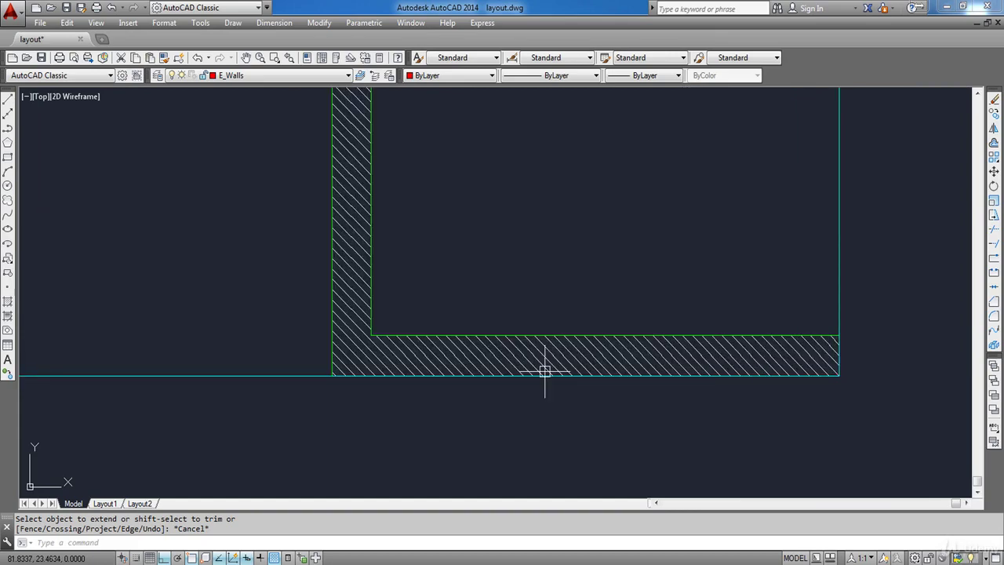
middle_drag(438, 362, 487, 385)
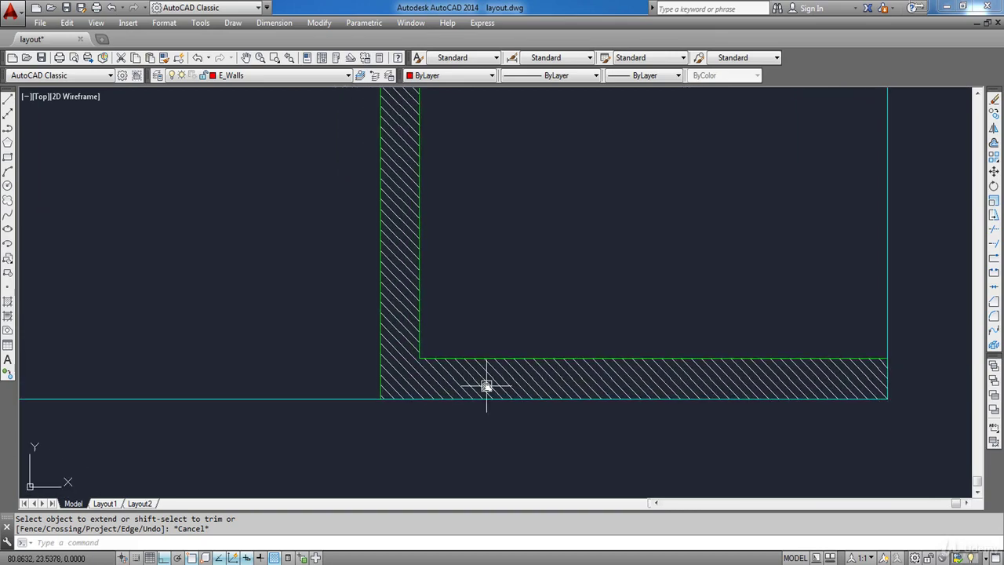
text(l)
key(Return)
click(435, 398)
scroll(436, 358, up, 2)
click(434, 357)
key(Return)
Trace the horizontal leg's centreline from the helper line's midpoint to the plan's right edge
key(Return)
click(435, 390)
scroll(435, 392, down, 2)
middle_drag(568, 399, 340, 403)
click(657, 394)
key(Escape)
Draw a helper line across the lower-right wall's vertical leg and trace the centreline from its midpoint to the wall's upper end
scroll(80, 358, up, 3)
key(Return)
key(Return)
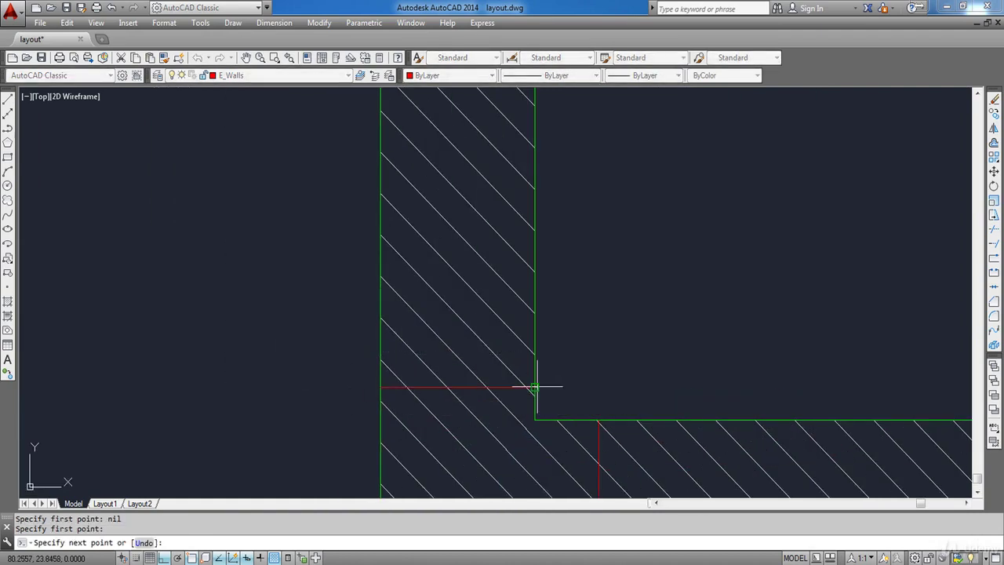
click(460, 387)
scroll(459, 361, down, 1)
middle_drag(458, 275, 459, 431)
scroll(468, 262, down, 3)
scroll(466, 98, up, 3)
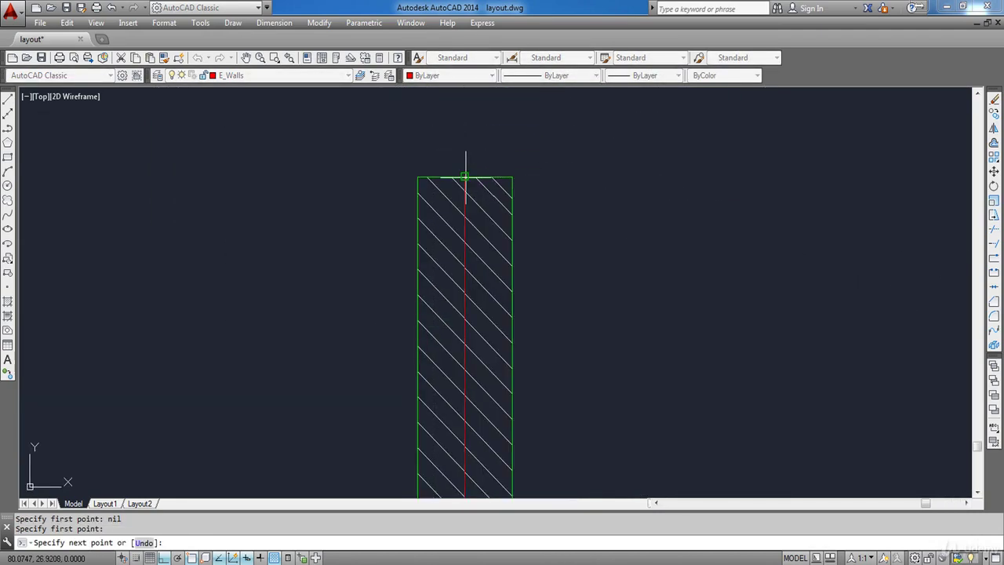
click(463, 178)
key(Escape)
Delete the two short helper lines across the legs of the lower-right L-shaped wall
scroll(444, 119, down, 3)
scroll(444, 346, up, 2)
click(412, 363)
click(497, 309)
key(Delete)
click(498, 478)
click(527, 323)
key(Delete)
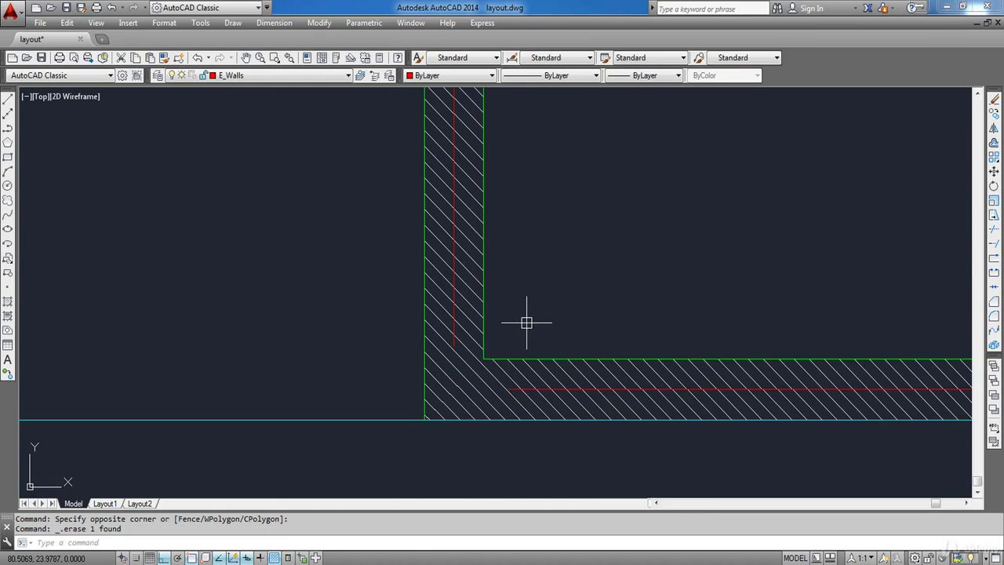
Fillet the vertical and horizontal centrelines of the lower-right wall so they meet at the corner
text(f)
click(452, 317)
click(524, 388)
scroll(520, 306, down, 1)
key(Escape)
middle_drag(619, 245, 575, 345)
scroll(572, 345, down, 3)
key(ctrl+z)
key(ctrl+z)
scroll(399, 293, down, 4)
Start a line in the upper wall of the central core and bring up the snap overrides for its first point
middle_drag(359, 193, 466, 371)
scroll(412, 229, up, 1)
scroll(365, 202, up, 6)
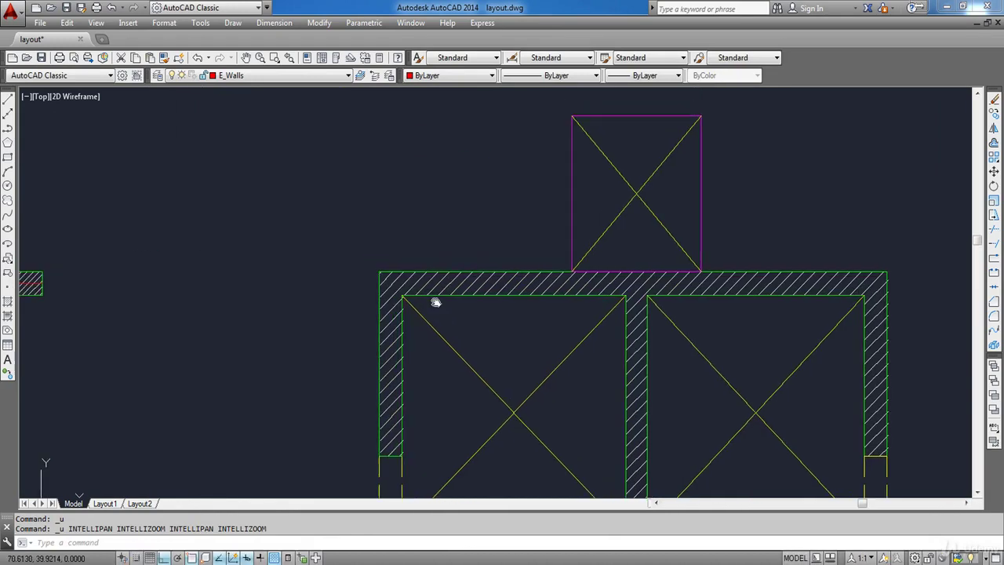
scroll(414, 296, up, 3)
text(l)
key(Return)
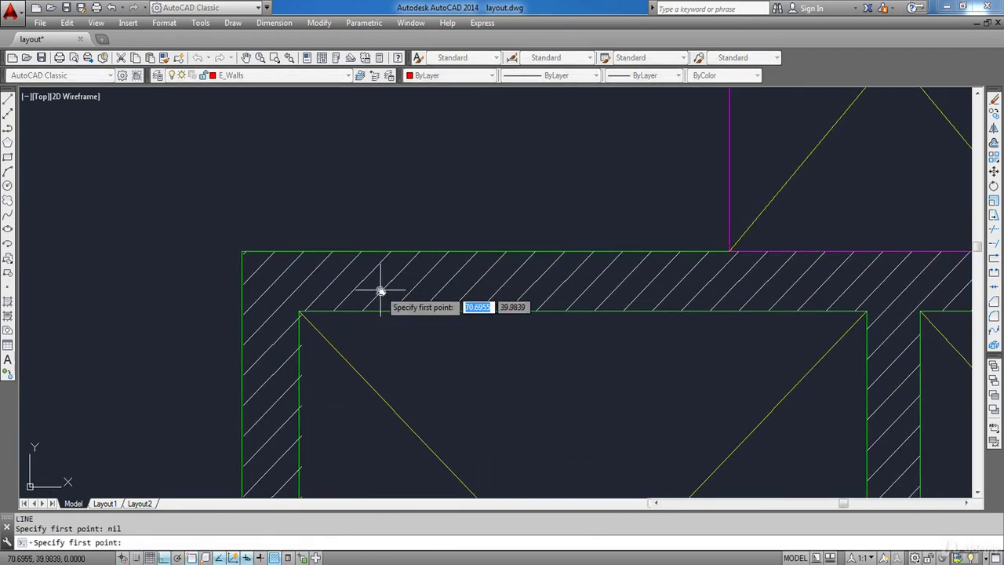
shift+right_click(380, 290)
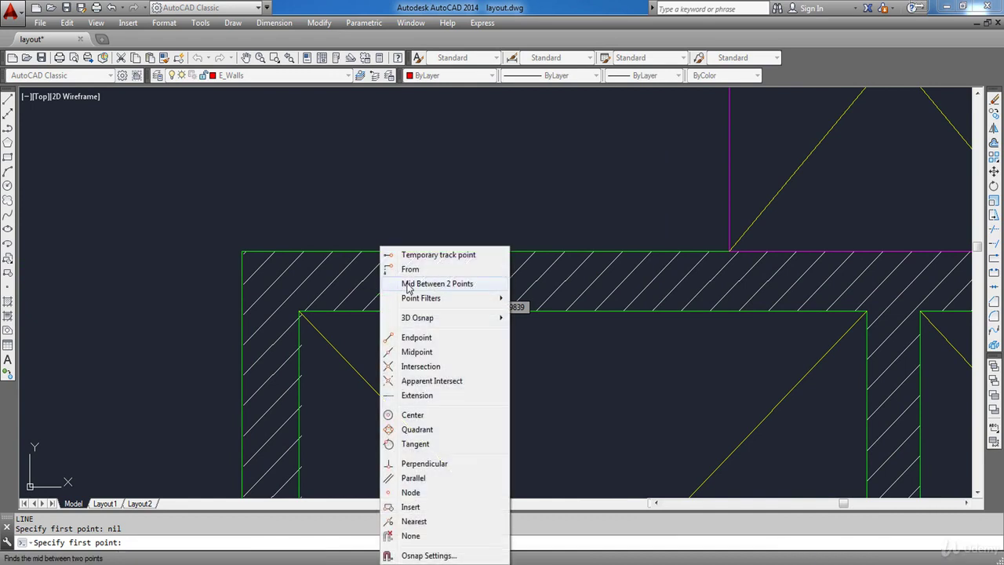
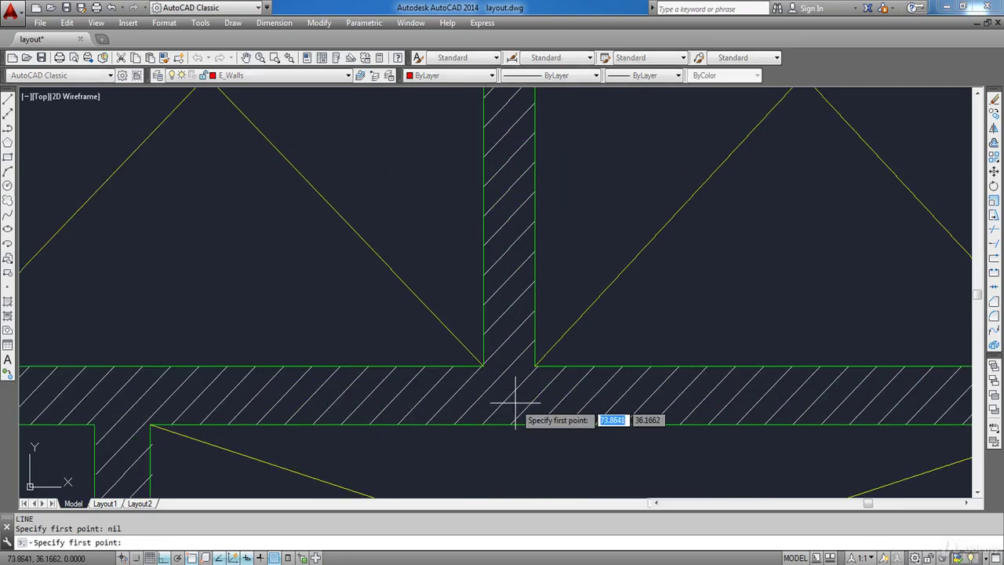
click(510, 405)
scroll(511, 188, down, 1)
middle_drag(511, 188, 511, 353)
key(Escape)
middle_drag(524, 416, 532, 279)
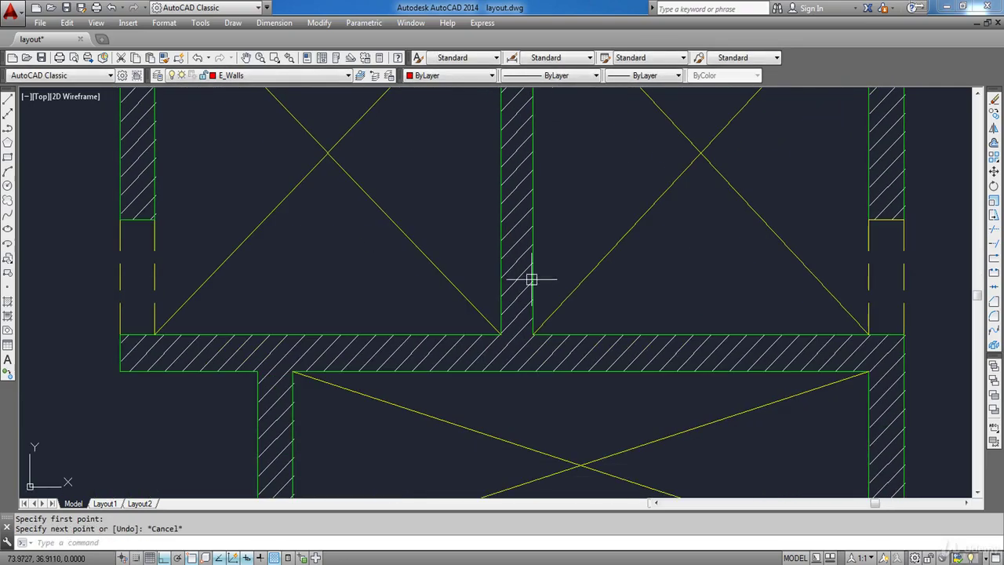
Trace the centreline of the core's middle dividing wall from the midpoint between its lower faces up to the upper wall's centreline
key(Return)
shift+right_click(522, 319)
click(578, 340)
scroll(512, 308, up, 4)
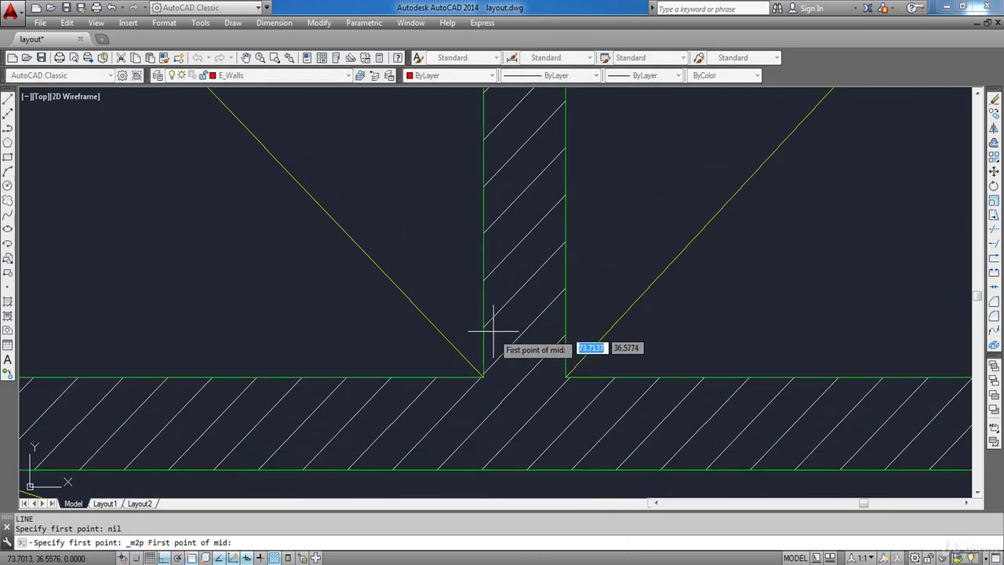
click(567, 342)
scroll(527, 305, down, 2)
middle_drag(525, 178, 531, 350)
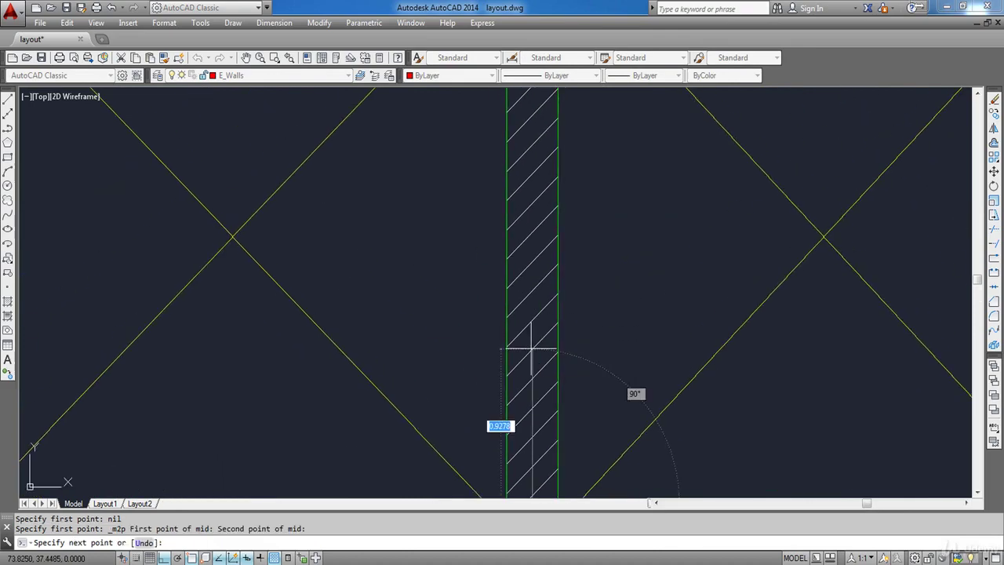
scroll(537, 140, down, 2)
middle_drag(538, 140, 520, 348)
scroll(521, 233, up, 4)
click(509, 180)
key(Escape)
Trace the centreline of the core's left wall upward from the midpoint of its lower end
scroll(511, 174, down, 2)
middle_drag(488, 256, 679, 161)
scroll(680, 162, down, 4)
scroll(456, 294, up, 6)
key(Return)
click(447, 289)
scroll(446, 398, down, 2)
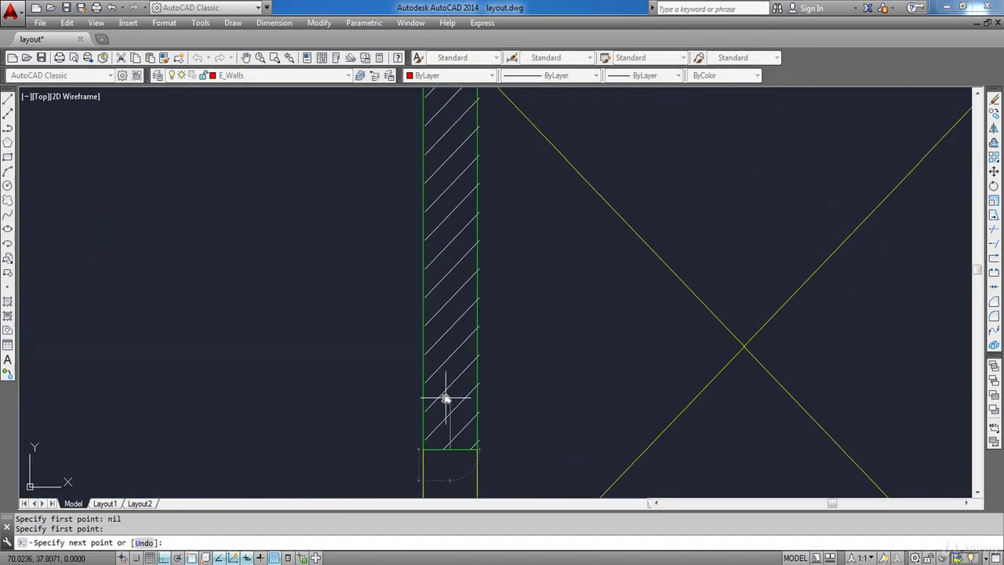
scroll(448, 381, up, 5)
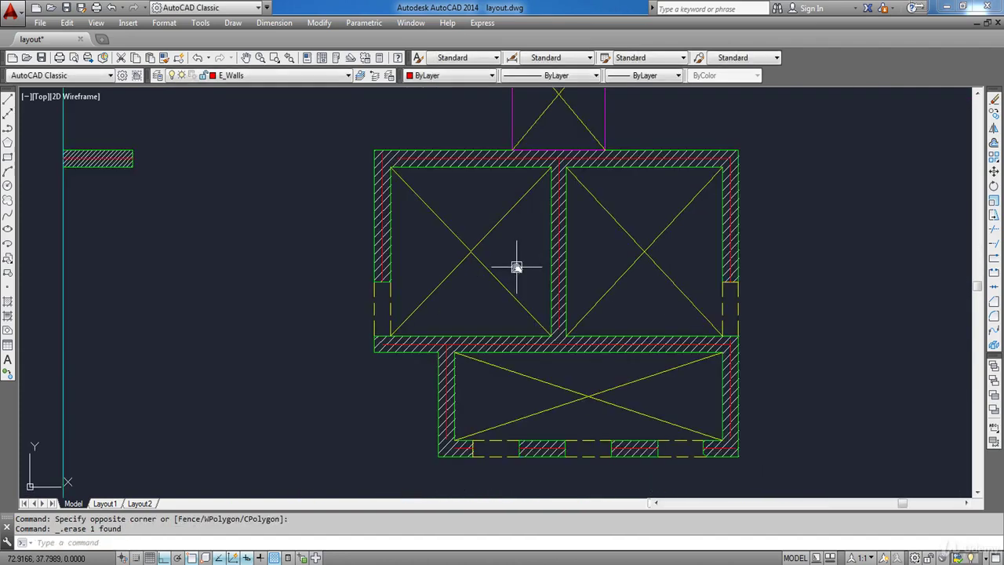
Fillet the core's upper wall centreline with the left and right wall centrelines so they meet at both upper corners
middle_drag(515, 267, 478, 268)
middle_drag(800, 322, 731, 318)
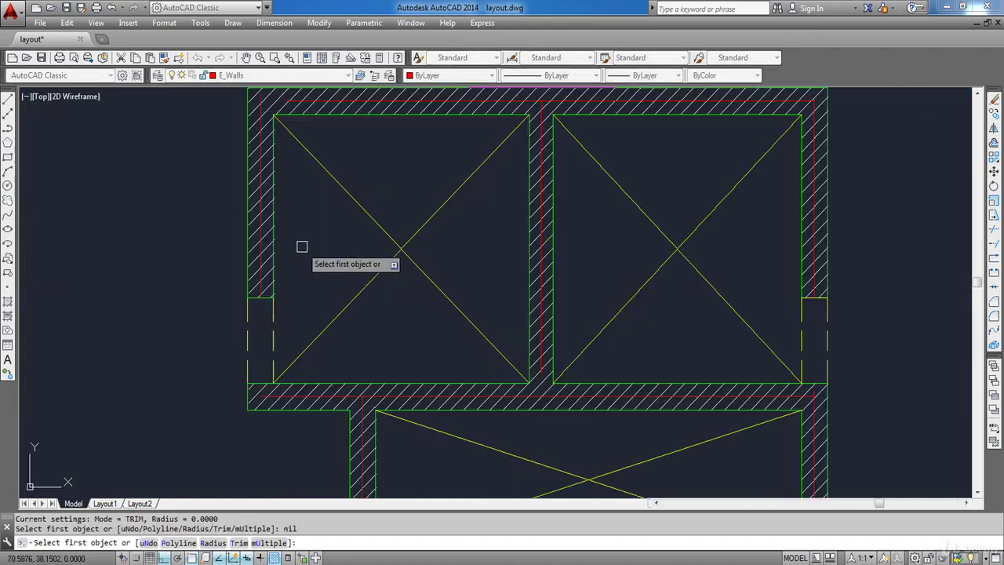
scroll(273, 156, up, 2)
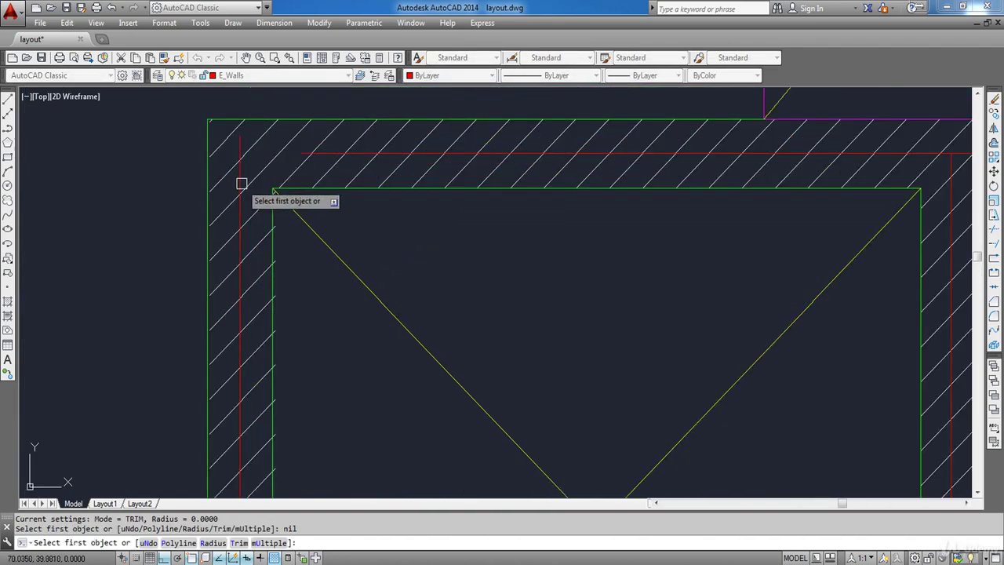
click(240, 183)
click(319, 152)
scroll(320, 152, down, 3)
key(Return)
scroll(539, 152, up, 2)
click(522, 156)
click(542, 177)
Fillet the core's horizontal cross-wall centreline with the lower right wall's vertical centreline
scroll(563, 224, up, 6)
key(Return)
click(526, 262)
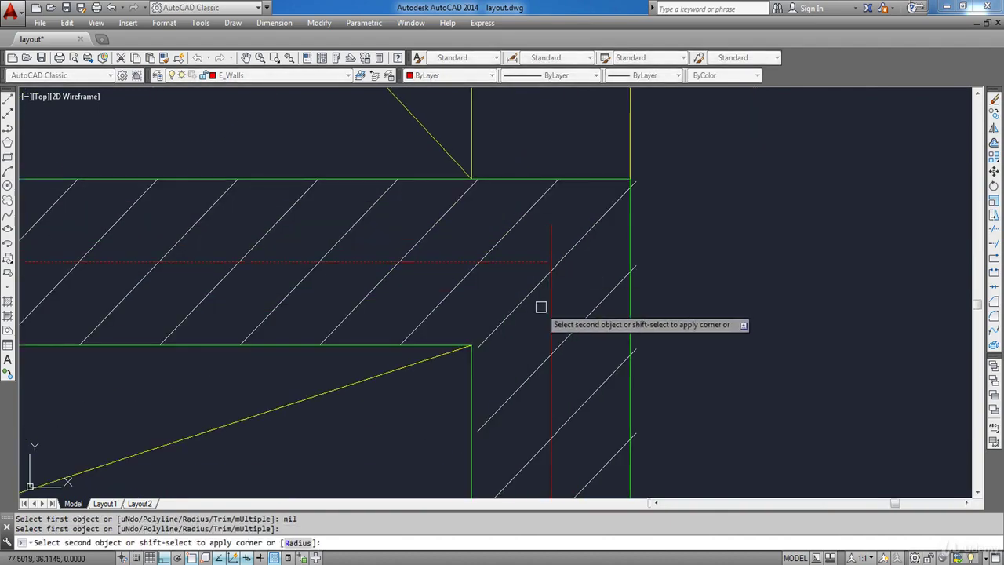
click(551, 322)
Fillet the wall centrelines at the bottom corners of the core's lower room
scroll(552, 321, down, 4)
scroll(514, 416, up, 3)
key(Return)
click(581, 253)
click(229, 225)
click(286, 331)
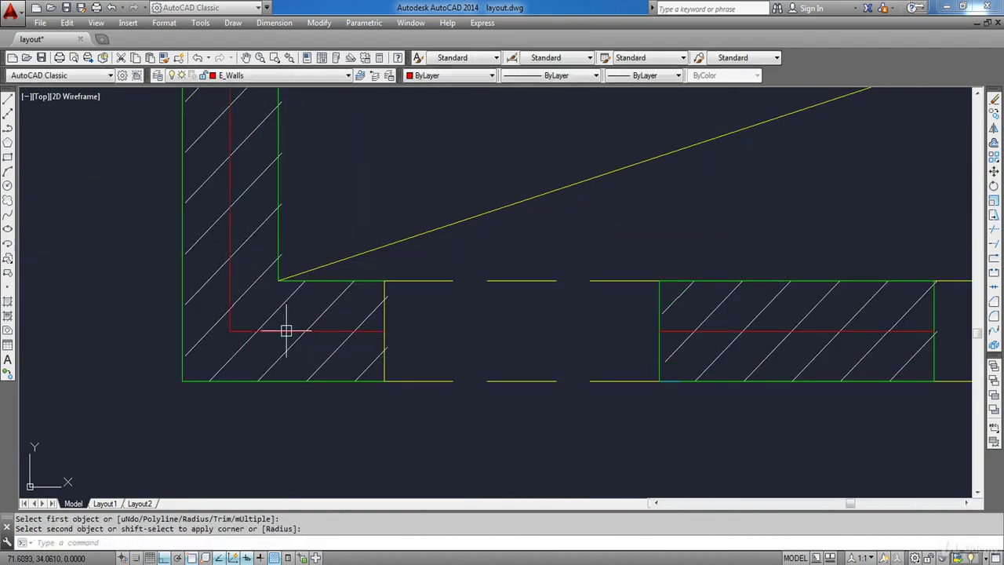
Extend the middle dividing wall's centreline down to the horizontal cross wall's centreline
scroll(286, 331, down, 6)
scroll(363, 220, up, 8)
text(ex)
click(316, 323)
key(Return)
click(377, 261)
key(Escape)
scroll(376, 261, down, 6)
scroll(372, 176, up, 4)
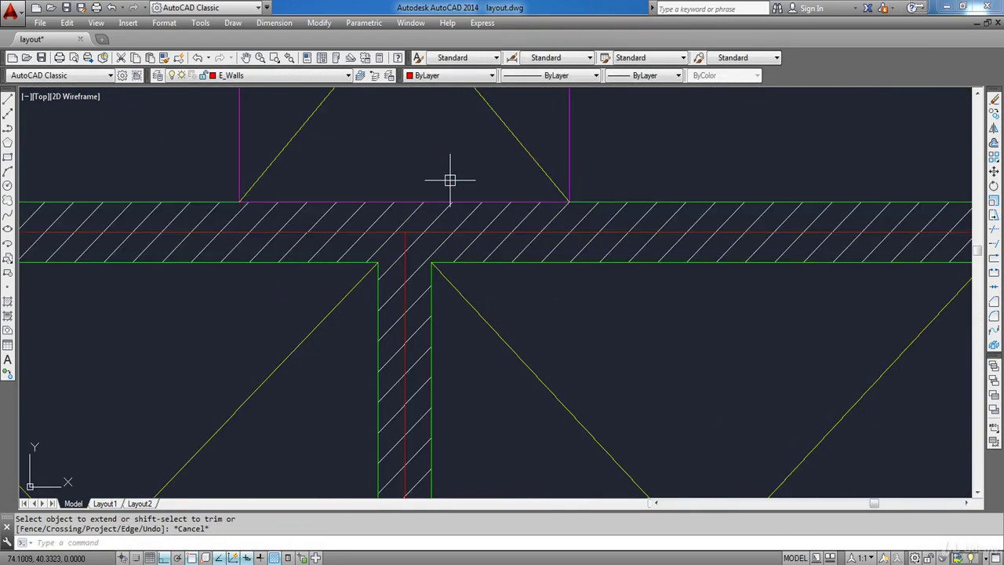
Fillet the remaining unjoined horizontal and vertical centrelines of the core so they meet at their corner
scroll(499, 185, down, 3)
scroll(328, 202, up, 7)
text(f)
click(293, 206)
click(356, 144)
key(Escape)
scroll(422, 164, down, 8)
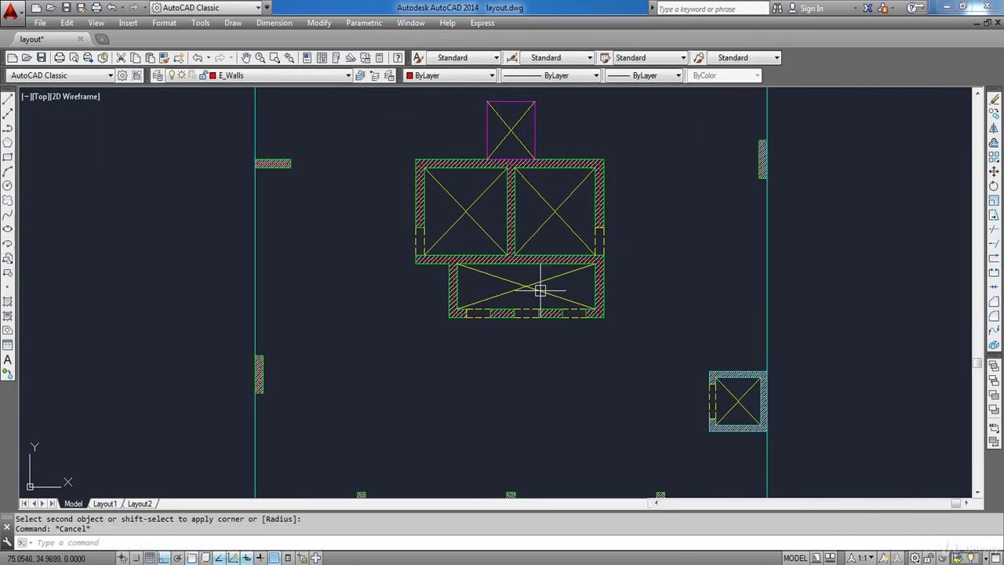
scroll(551, 293, up, 1)
middle_drag(585, 304, 527, 345)
key(Escape)
middle_drag(643, 320, 631, 338)
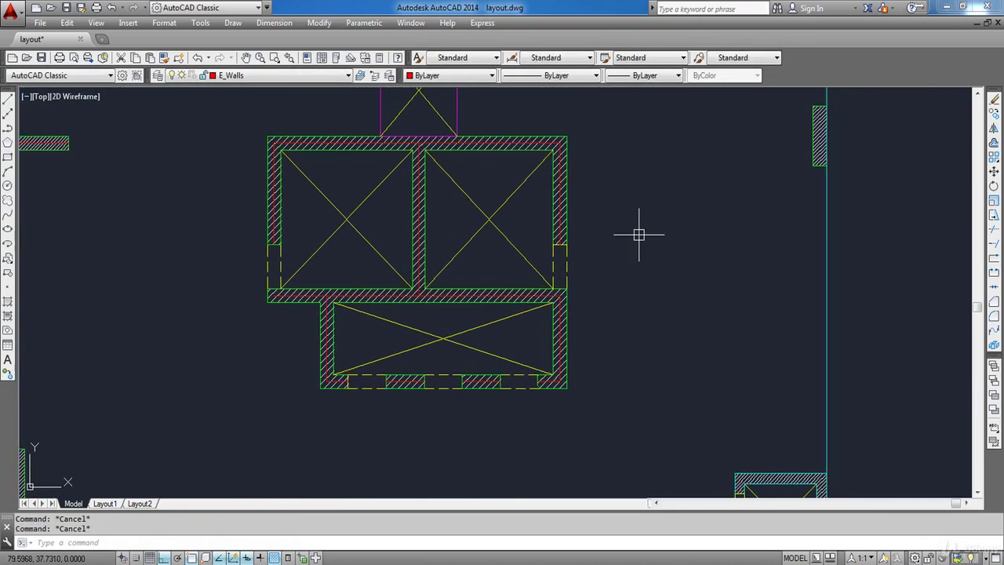
middle_drag(638, 233, 644, 256)
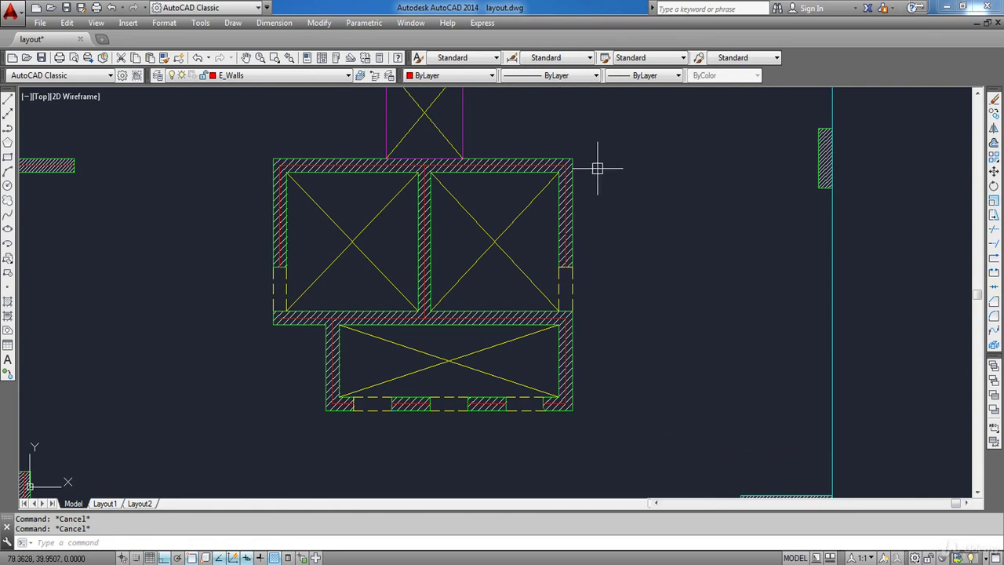
Trace the upper wall centreline of the small shaft at the plan's right edge, starting midway between the wall faces
scroll(593, 160, down, 5)
scroll(667, 340, up, 7)
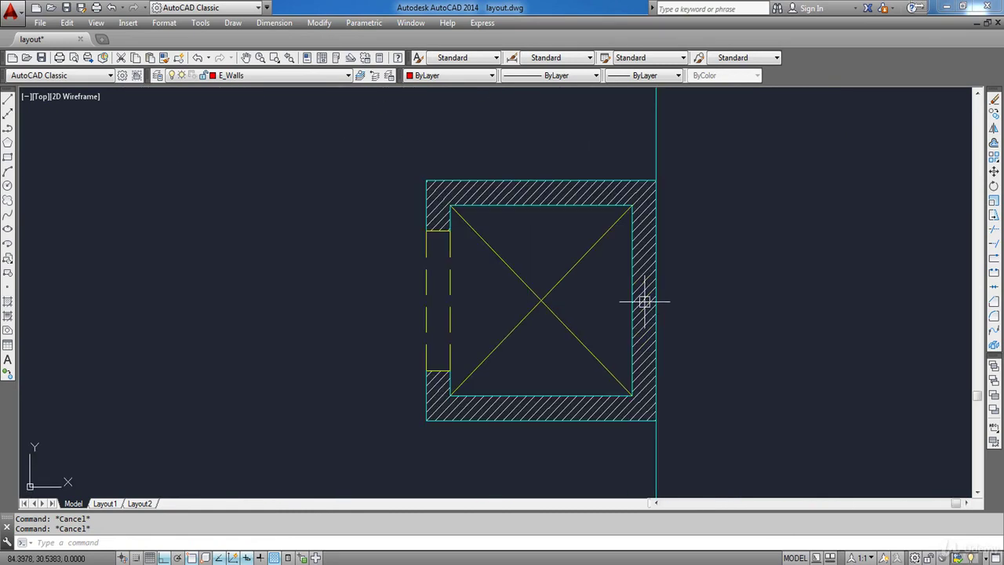
middle_drag(542, 263, 528, 347)
text(l)
key(Return)
scroll(448, 319, up, 4)
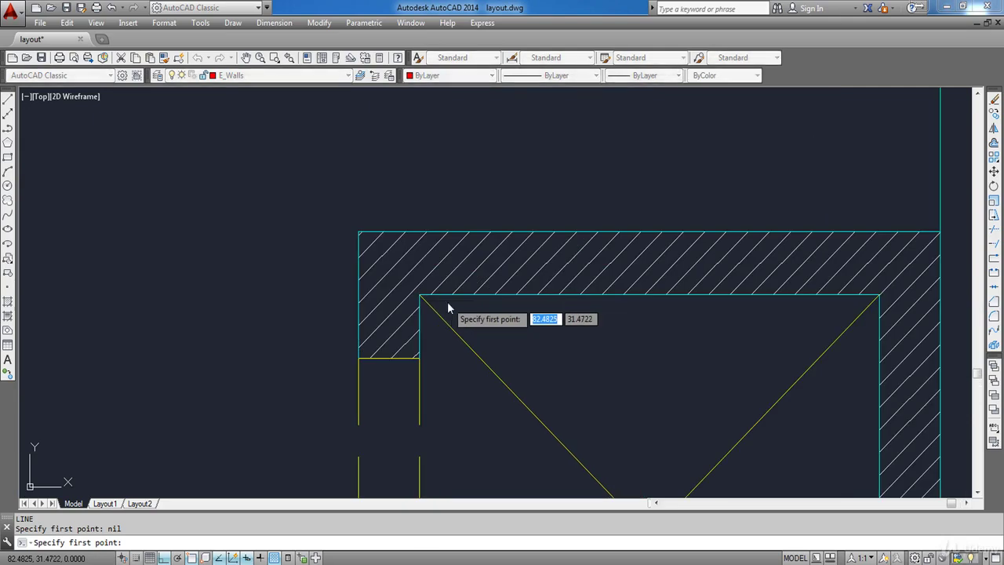
shift+right_click(448, 318)
click(480, 284)
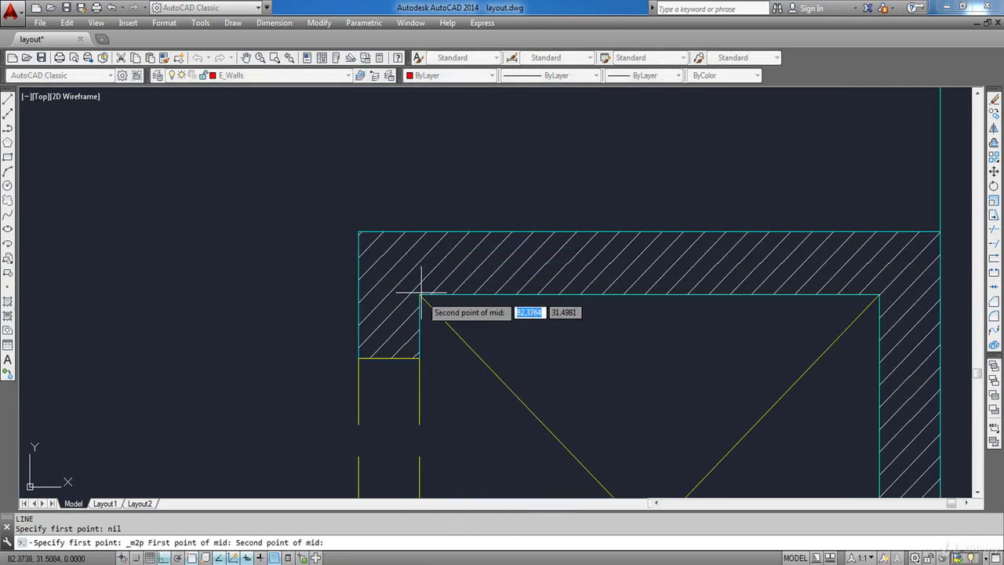
click(422, 232)
middle_drag(887, 297, 683, 262)
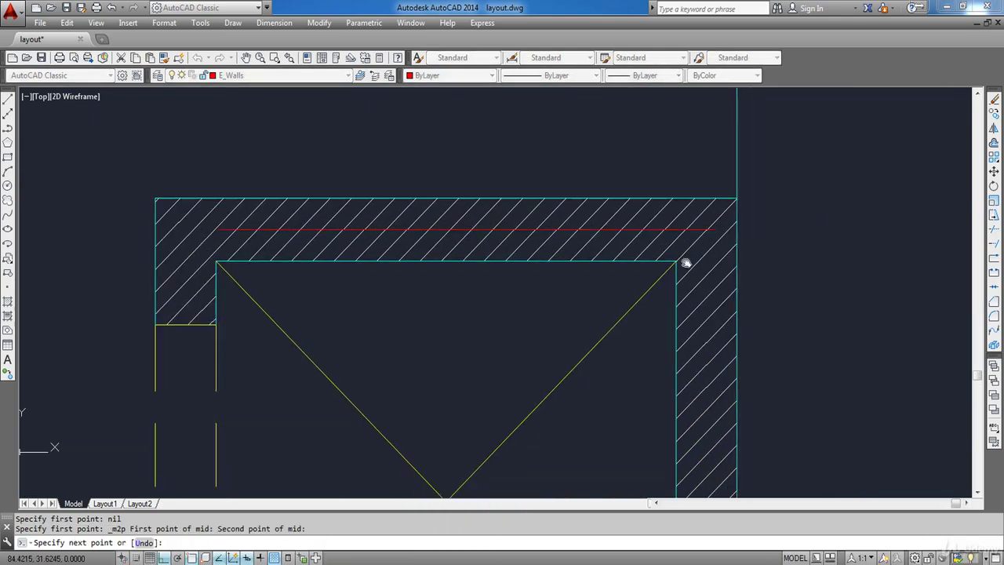
click(707, 262)
Trace the centreline of the small shaft's bottom wall, starting midway between its two faces
scroll(649, 251, down, 2)
middle_drag(471, 471, 446, 328)
key(Return)
key(Return)
shift+right_click(351, 448)
click(396, 169)
click(365, 448)
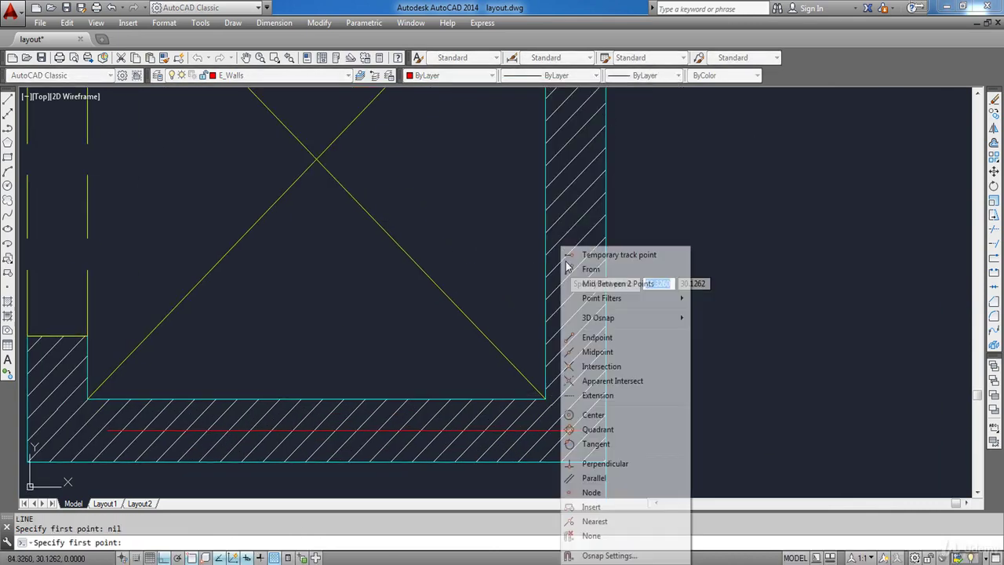
Trace the centrelines of the shaft's right wall and short lower-left wall stub from points midway between their faces
click(628, 282)
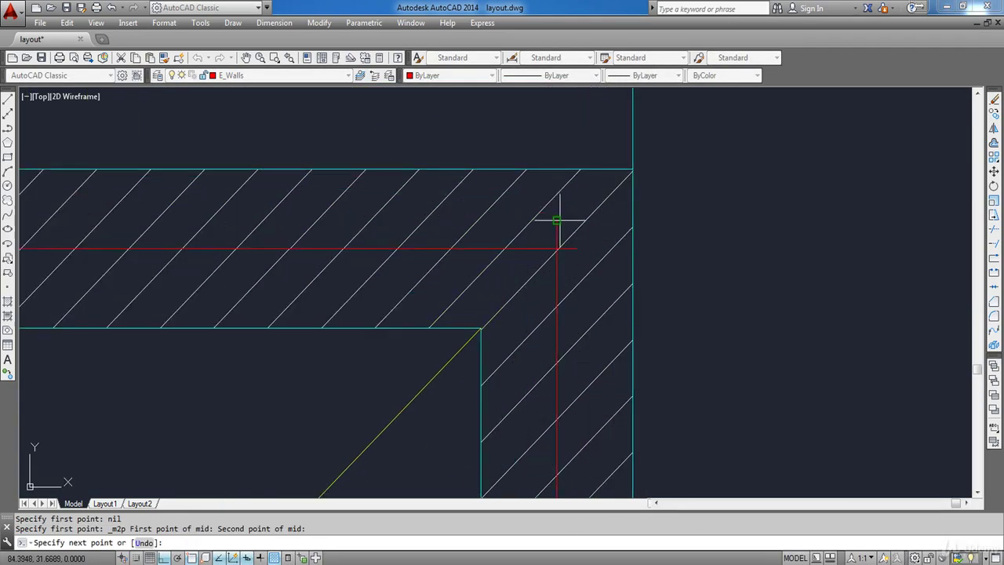
key(Escape)
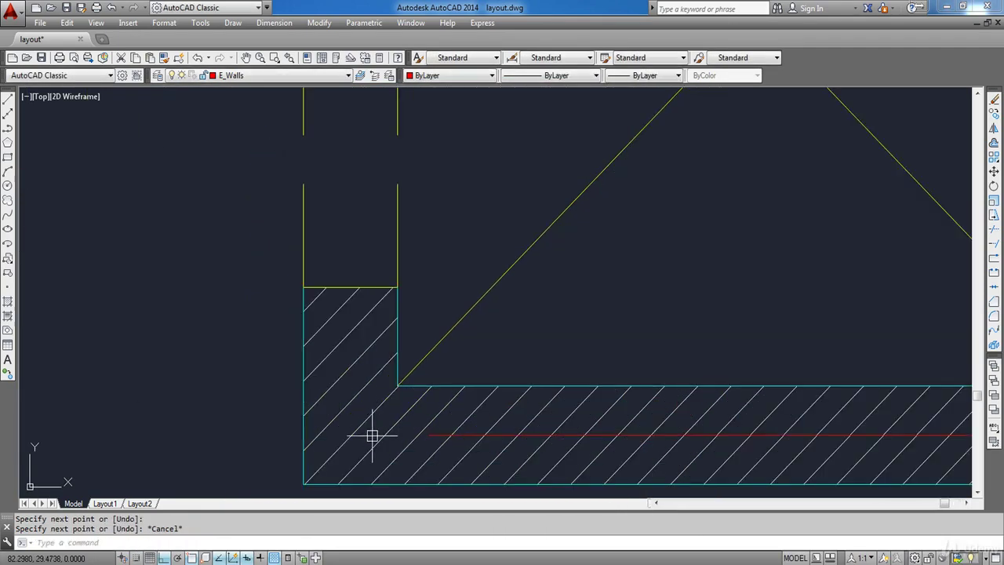
key(space)
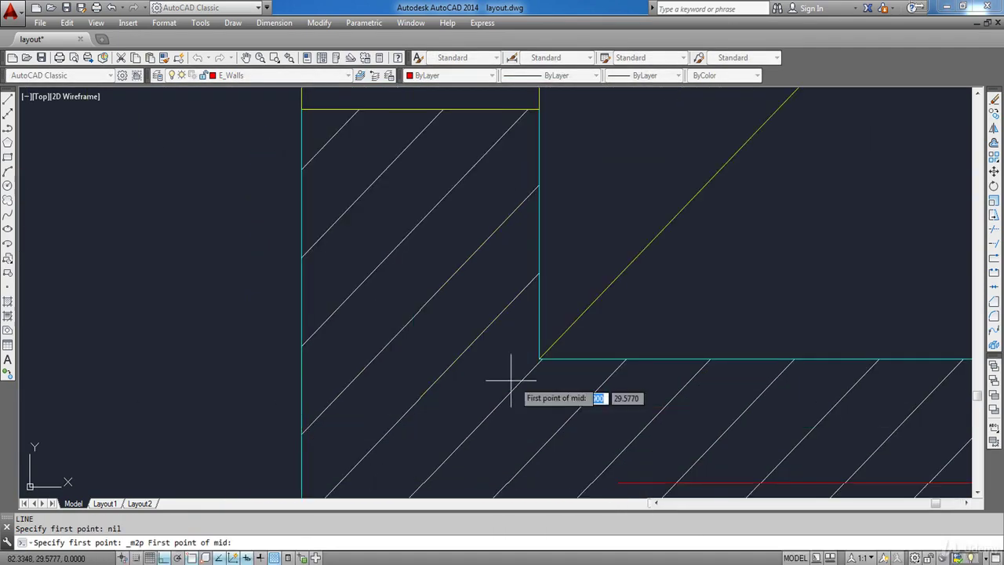
click(510, 382)
click(302, 359)
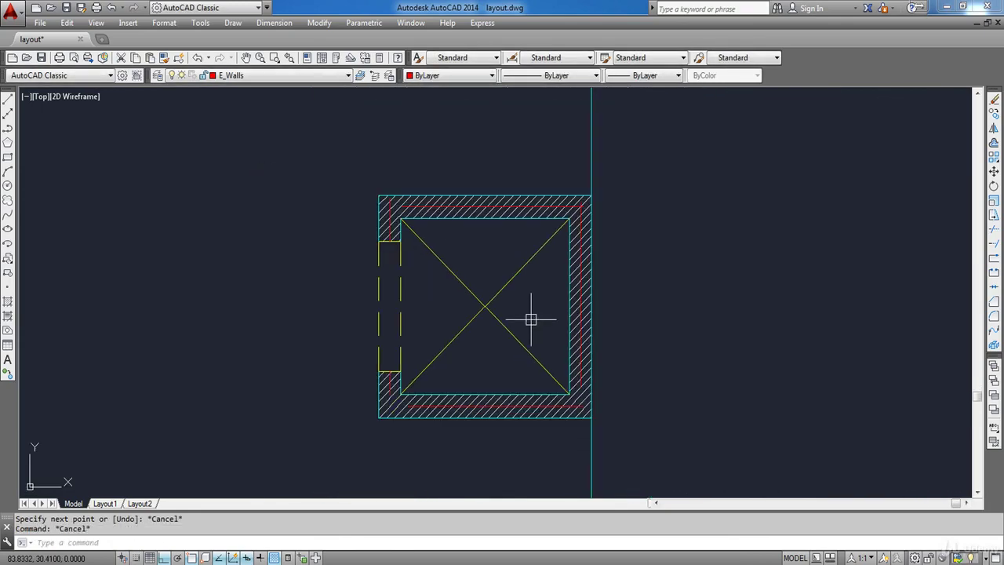
Fillet the small shaft's wall centrelines so they meet at the corners
click(651, 230)
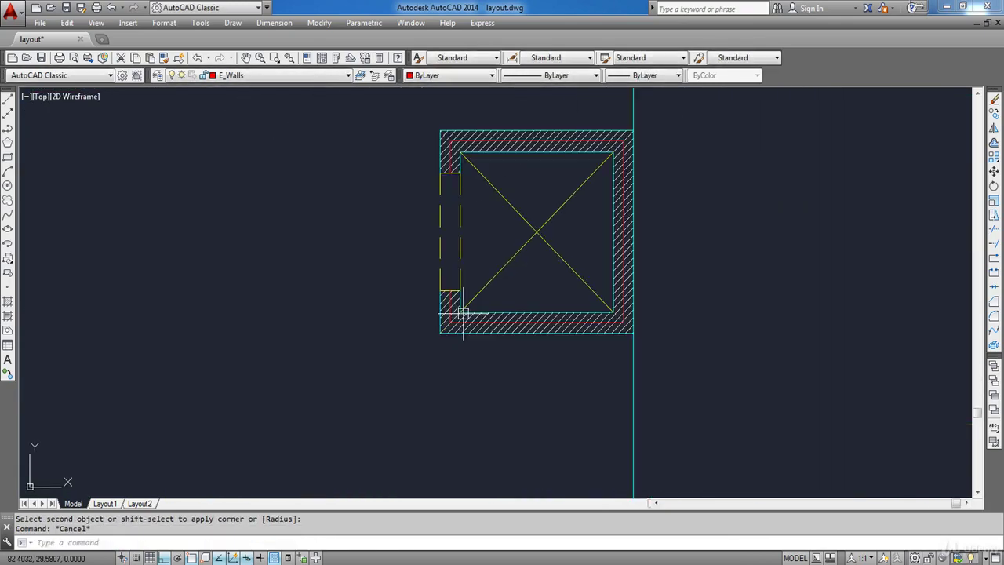
key(Escape)
Trace the vertical centreline of the short wall on the plan's upper right edge from its lower end to its upper end
scroll(593, 322, down, 2)
middle_drag(593, 323, 580, 330)
scroll(598, 325, down, 1)
middle_drag(494, 258, 510, 302)
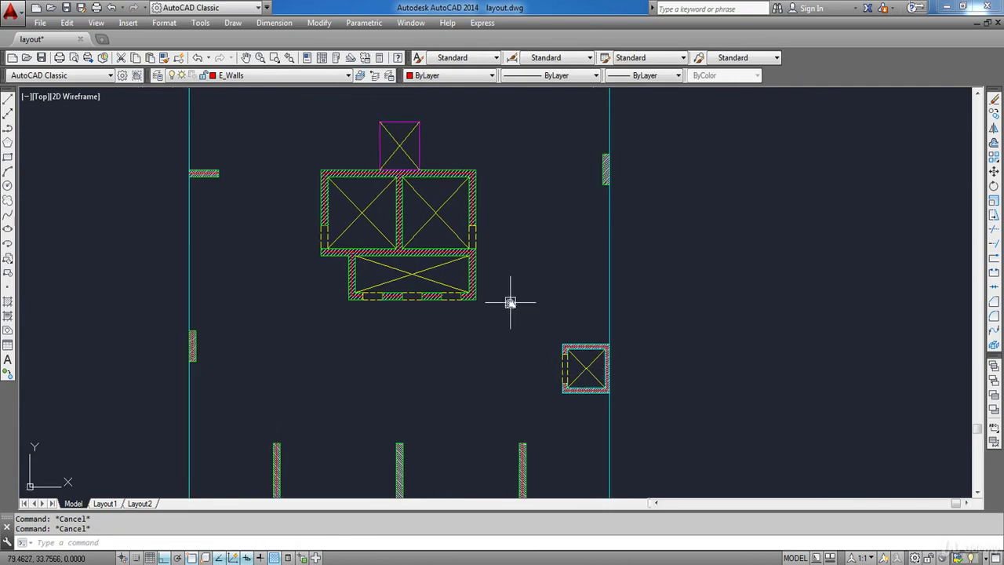
scroll(612, 269, up, 3)
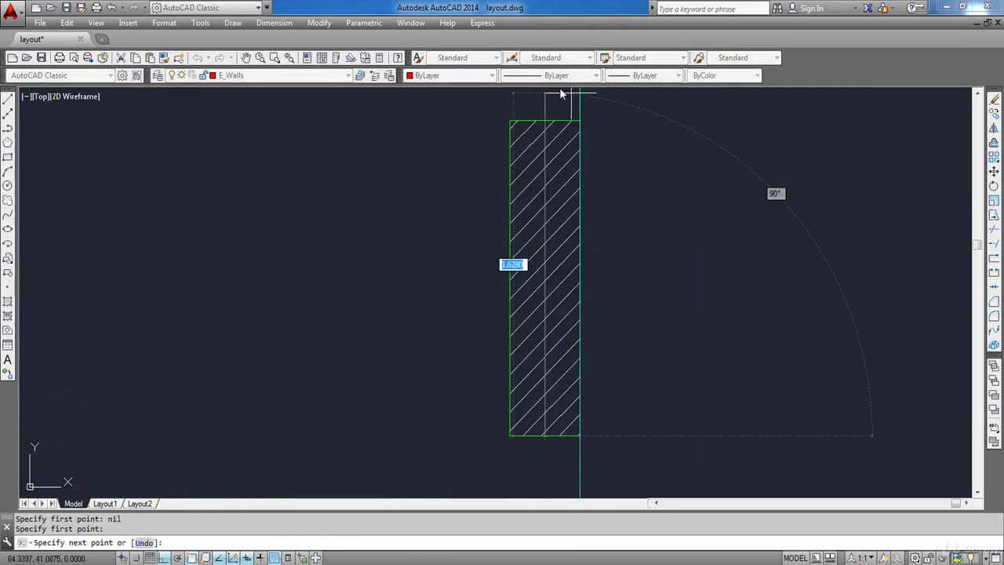
key(Escape)
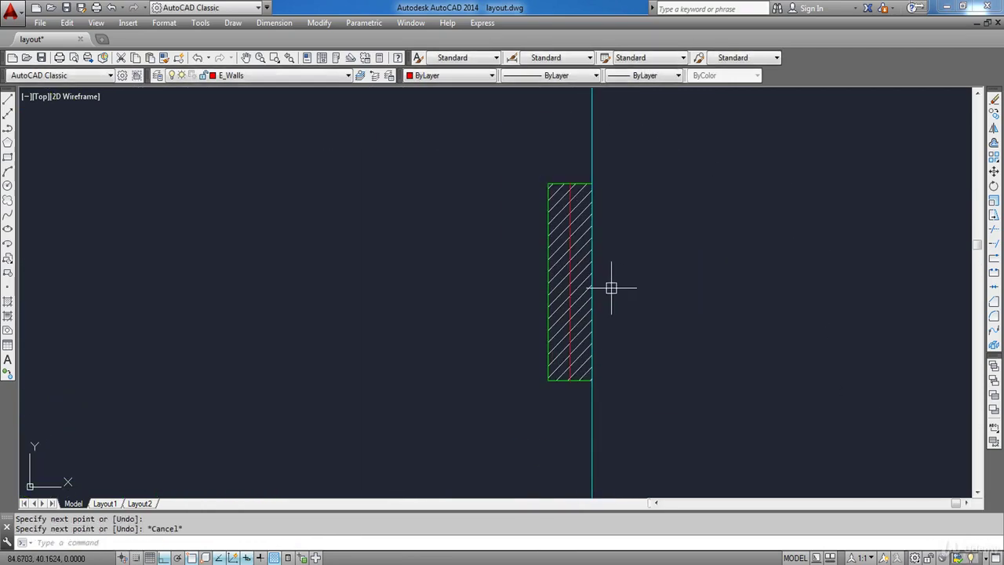
Trace the centreline of the middle vertical wall on the plan's bottom edge, from its bottom midpoint to its top midpoint
scroll(611, 287, down, 4)
mouse_move(534, 367)
middle_down()
mouse_move(520, 318)
mouse_move(548, 304)
middle_up()
scroll(502, 439, up, 4)
key(space)
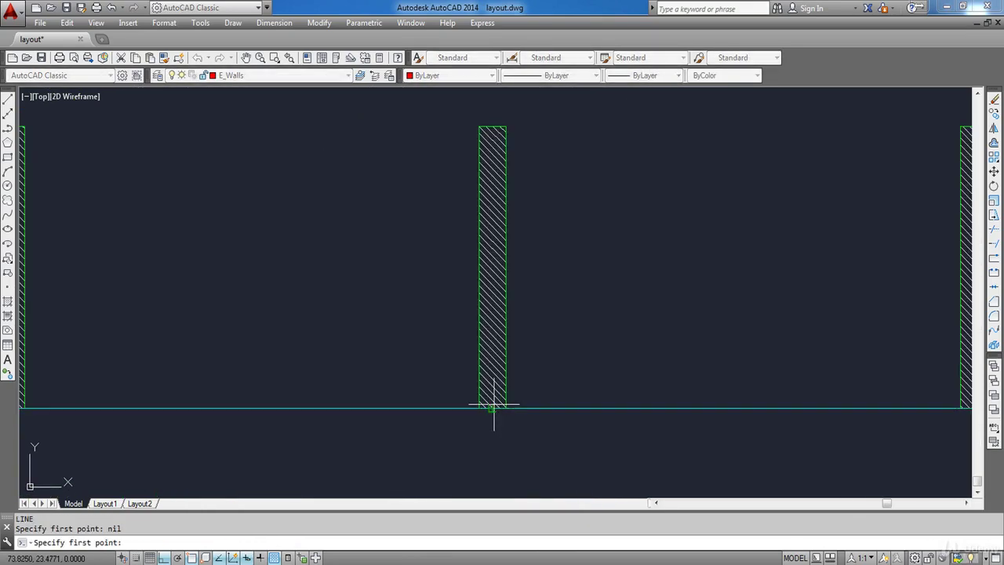
click(493, 408)
click(493, 126)
key(Escape)
scroll(547, 273, down, 5)
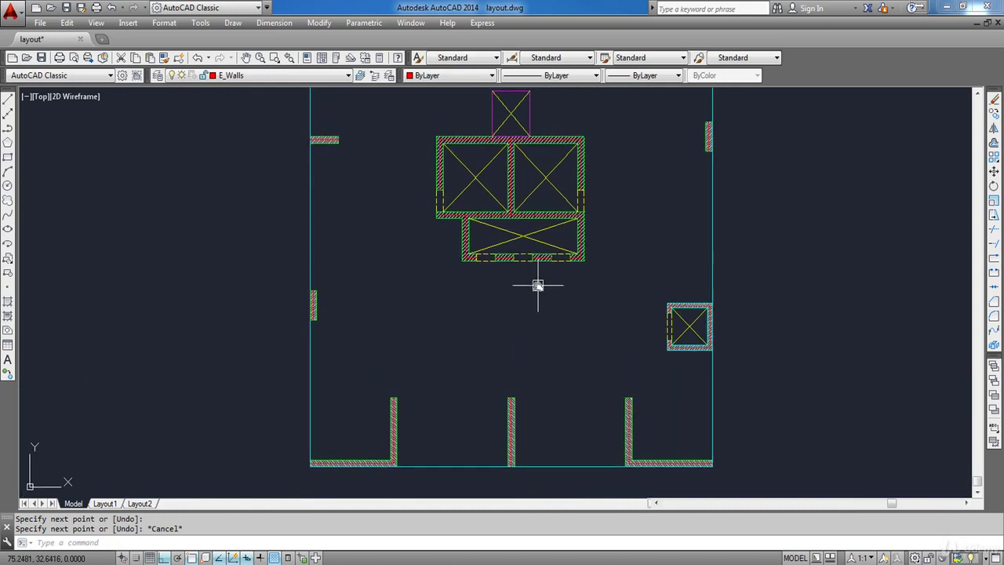
scroll(538, 285, down, 2)
middle_drag(539, 269, 526, 270)
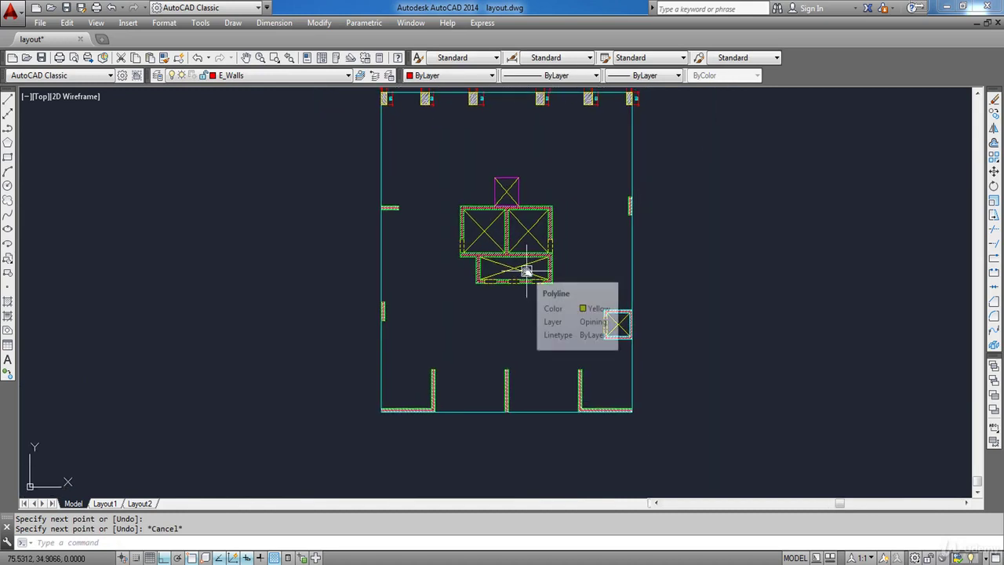
scroll(446, 303, up, 2)
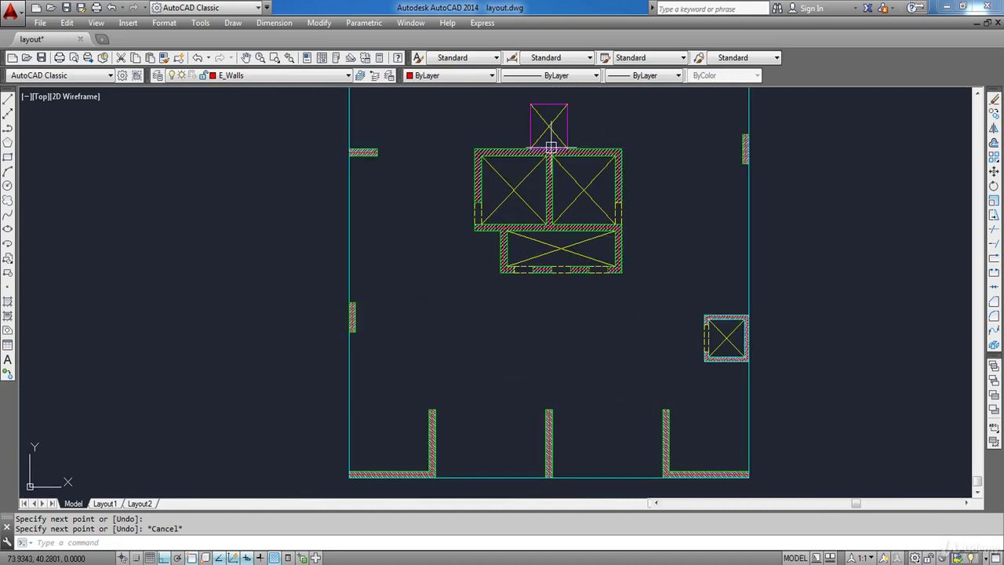
middle_drag(615, 321, 542, 320)
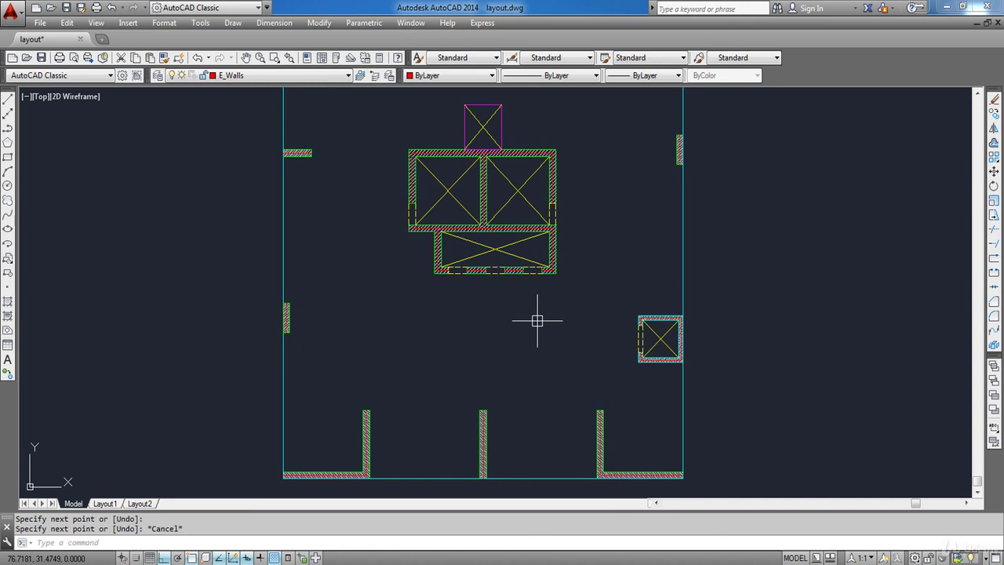
On layer E_Slabs, start a polyline at the bottom-left wall centreline's left end and run it horizontally to the plan's right edge
click(271, 79)
click(246, 203)
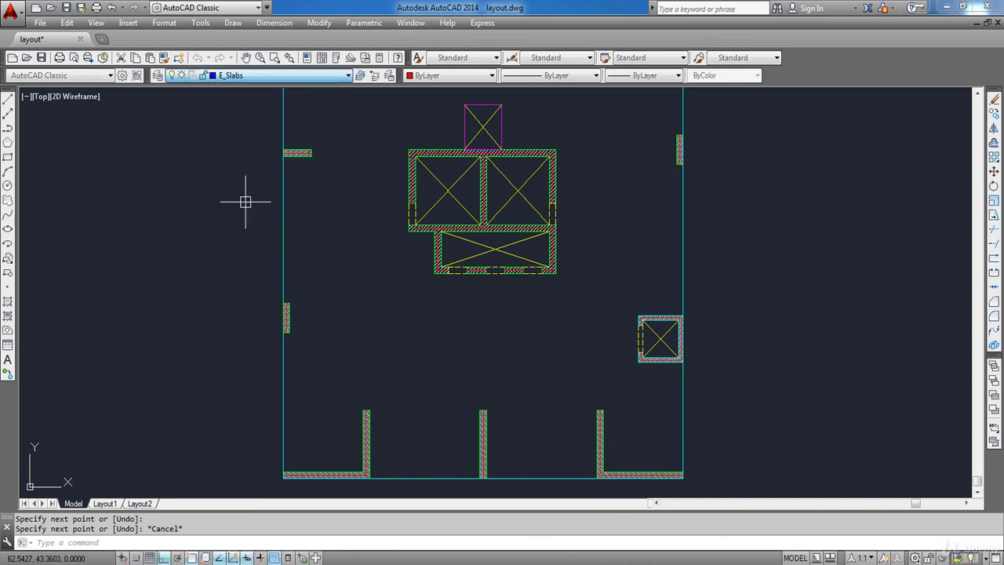
click(7, 134)
scroll(290, 392, up, 8)
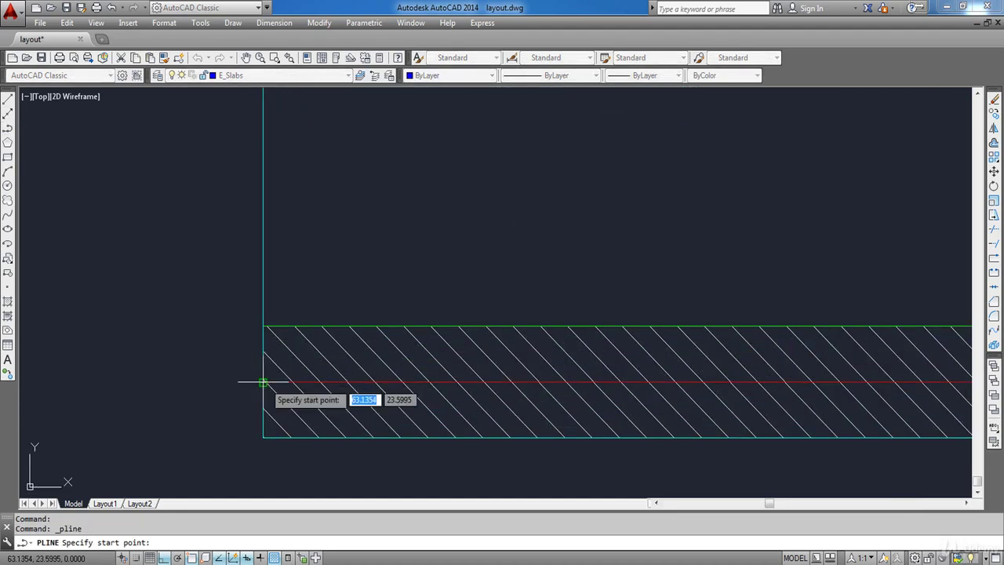
click(263, 382)
scroll(264, 382, down, 8)
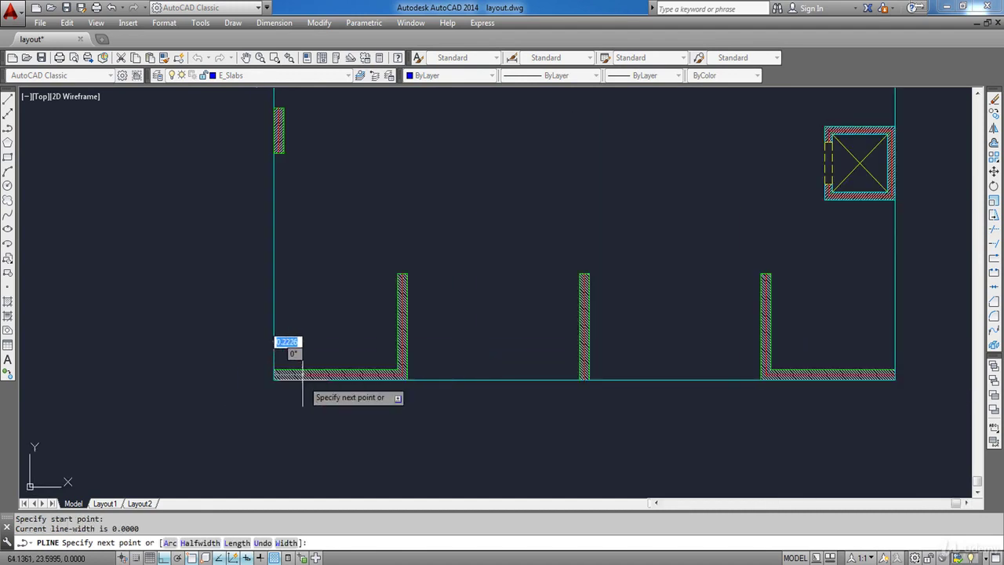
middle_drag(554, 392, 323, 390)
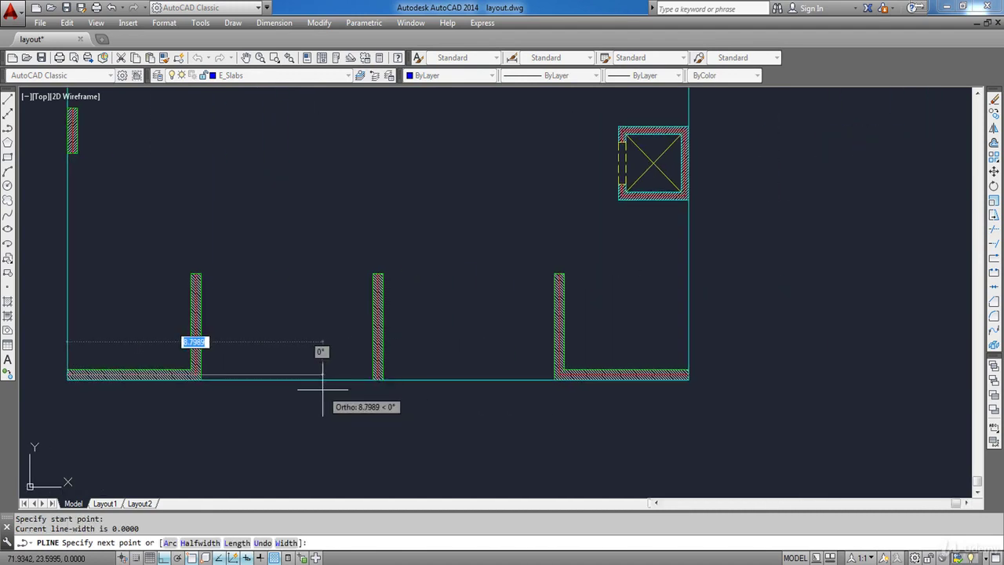
scroll(710, 367, up, 4)
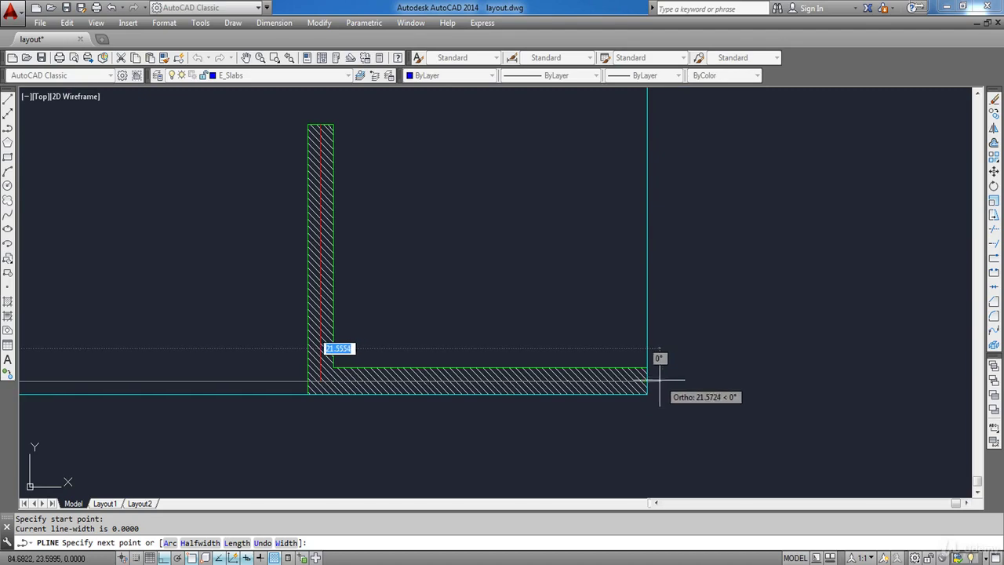
click(659, 381)
Extend the slab polyline up the plan's right edge to the top-right column's outer corner
scroll(651, 379, down, 6)
middle_drag(670, 266, 667, 466)
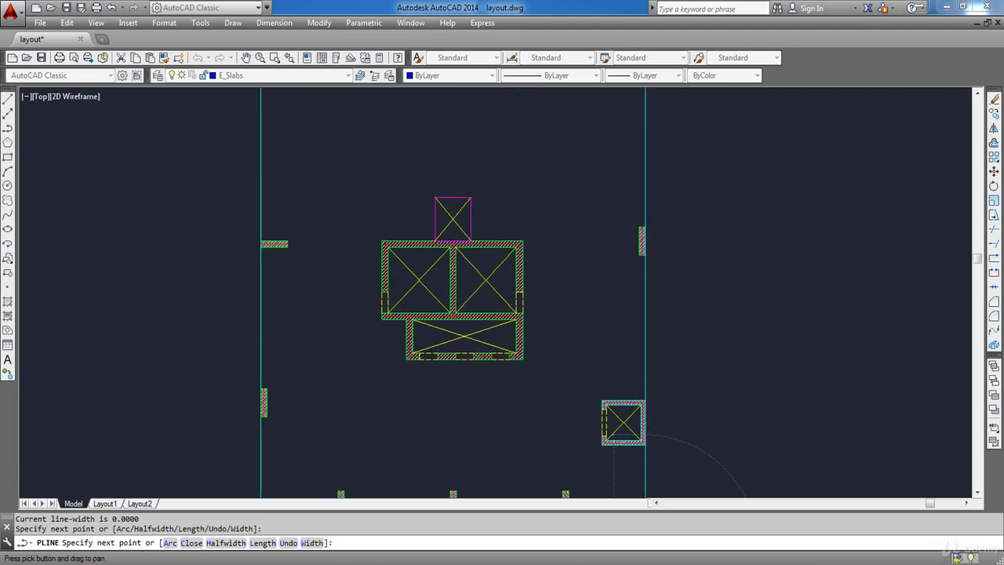
middle_drag(650, 199, 638, 353)
scroll(640, 181, up, 6)
scroll(593, 345, up, 6)
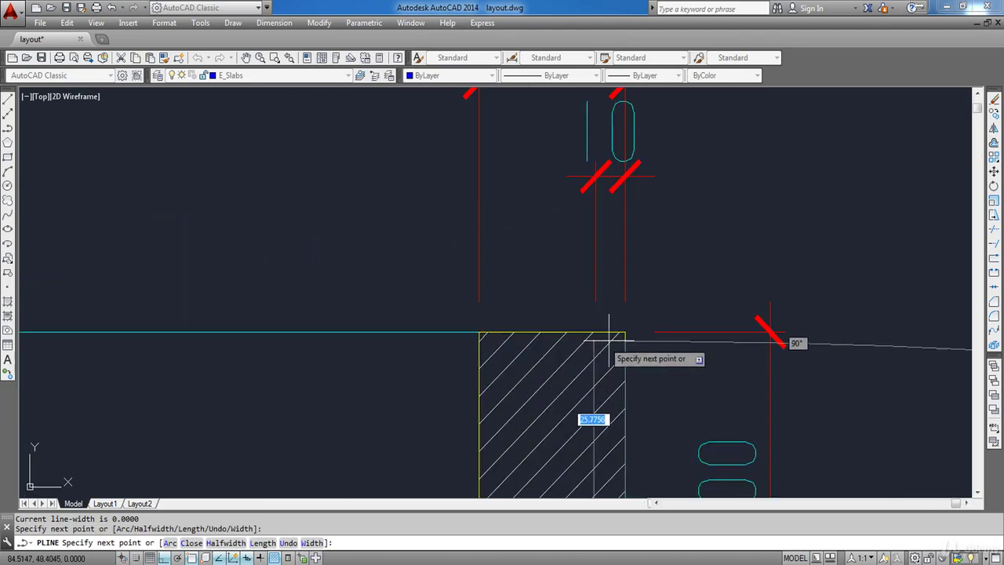
click(624, 332)
Continue the slab polyline along the plan's top edge to the top-left column's outer corner
scroll(730, 266, down, 4)
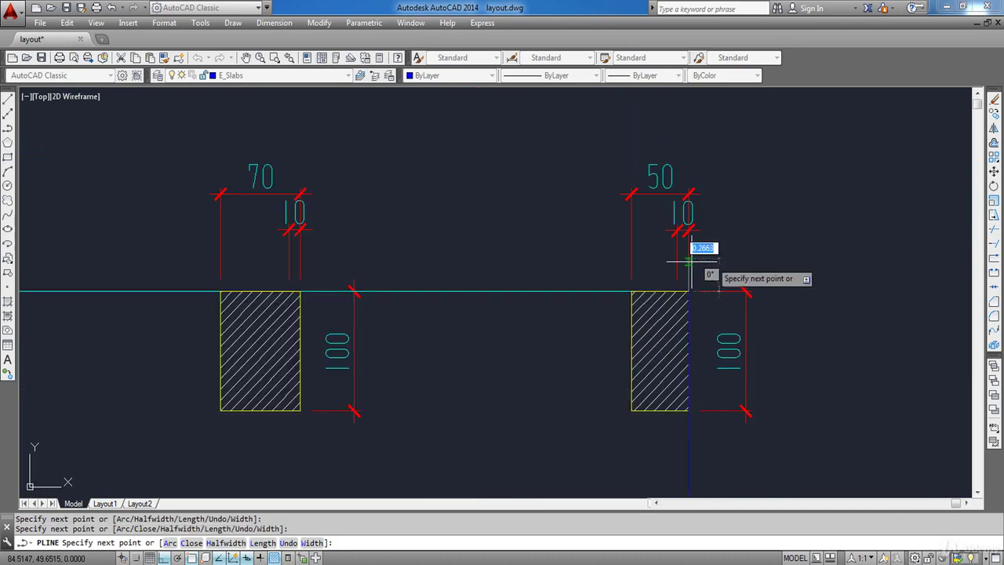
middle_drag(469, 292, 893, 296)
scroll(891, 295, down, 3)
scroll(295, 302, up, 1)
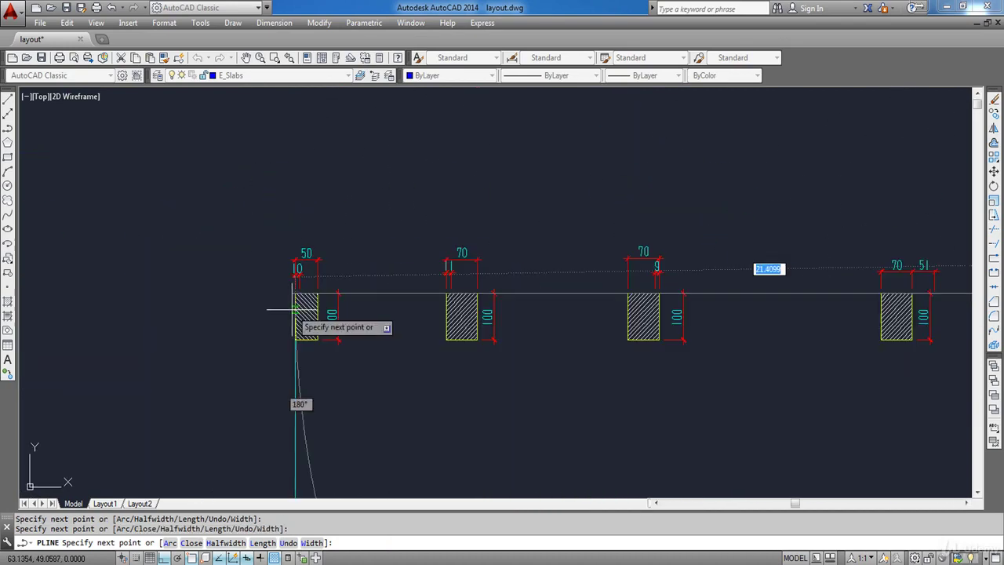
scroll(290, 302, up, 2)
click(297, 288)
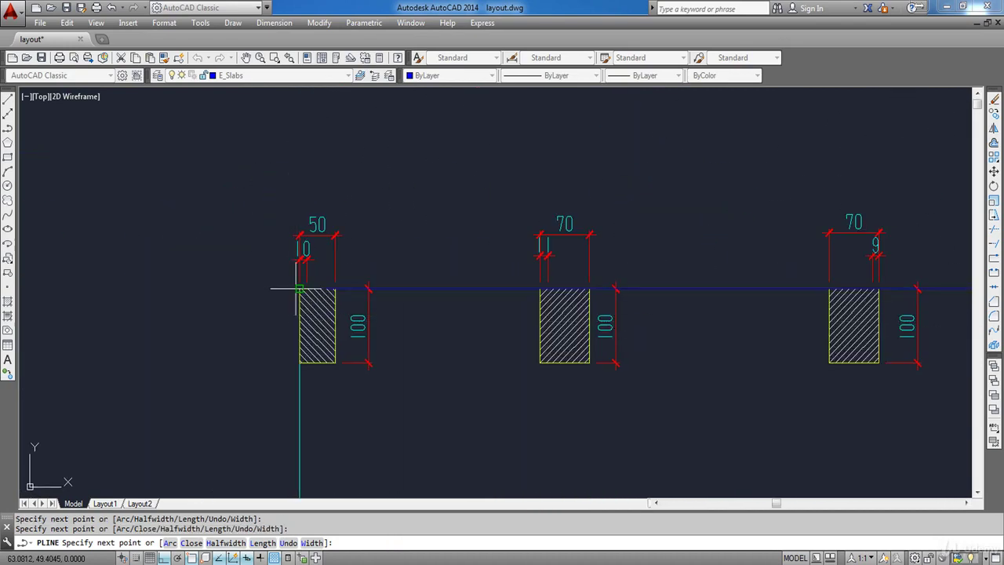
Close the slab polyline down the plan's left edge to its start point
scroll(300, 119, down, 5)
scroll(300, 309, up, 3)
scroll(298, 308, up, 4)
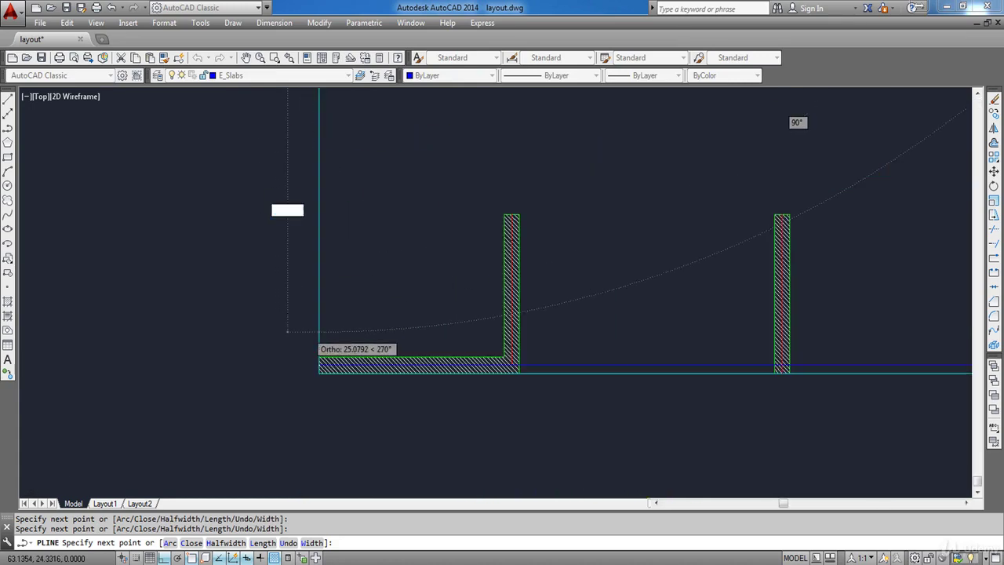
key(Return)
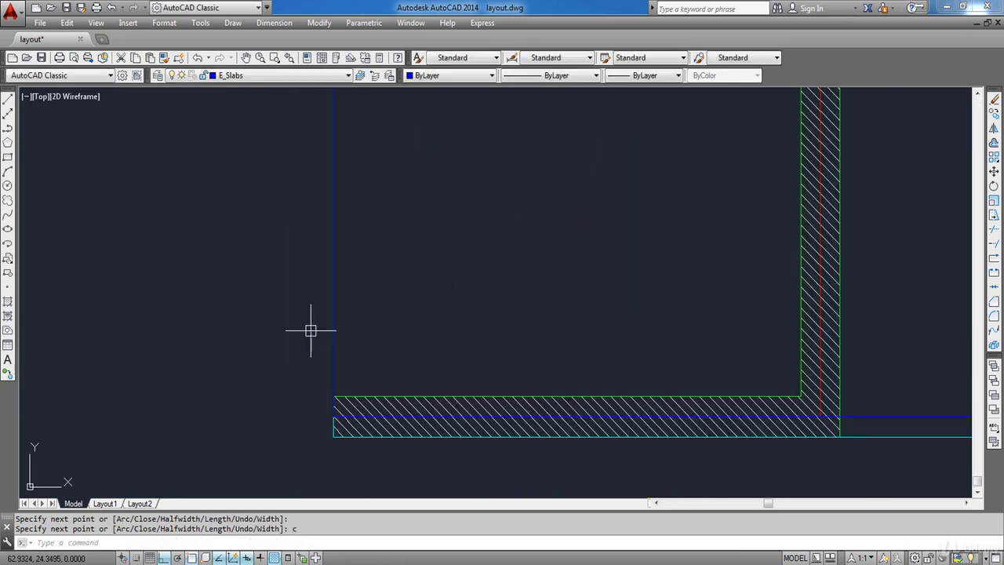
scroll(411, 275, down, 3)
mouse_move(418, 274)
middle_down()
mouse_move(443, 284)
mouse_move(491, 276)
middle_up()
scroll(455, 285, down, 3)
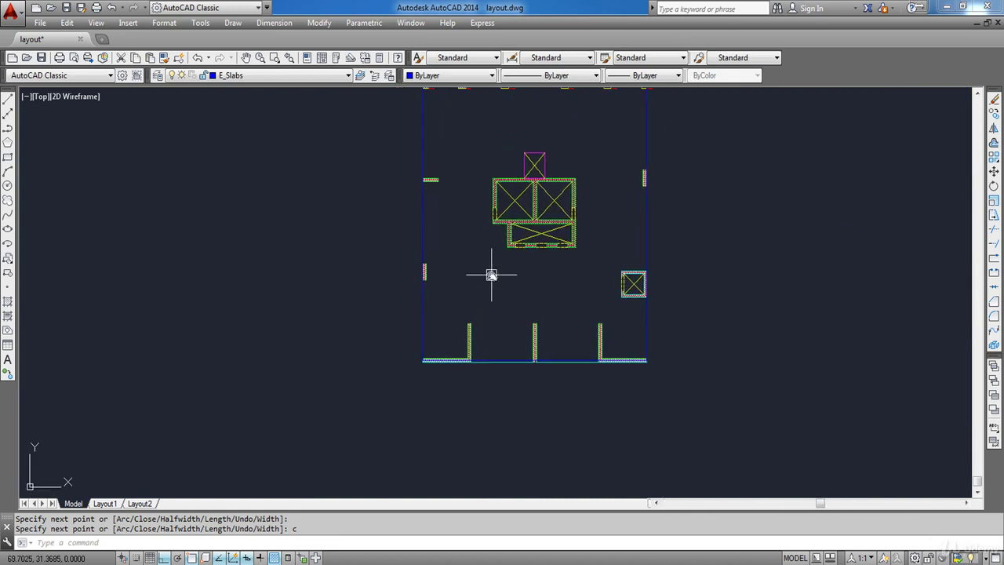
middle_drag(371, 218, 366, 261)
On layer E_Openings, draw a rectangle over the small right-hand shaft between its lower-left and upper-right wall centreline corners
click(289, 75)
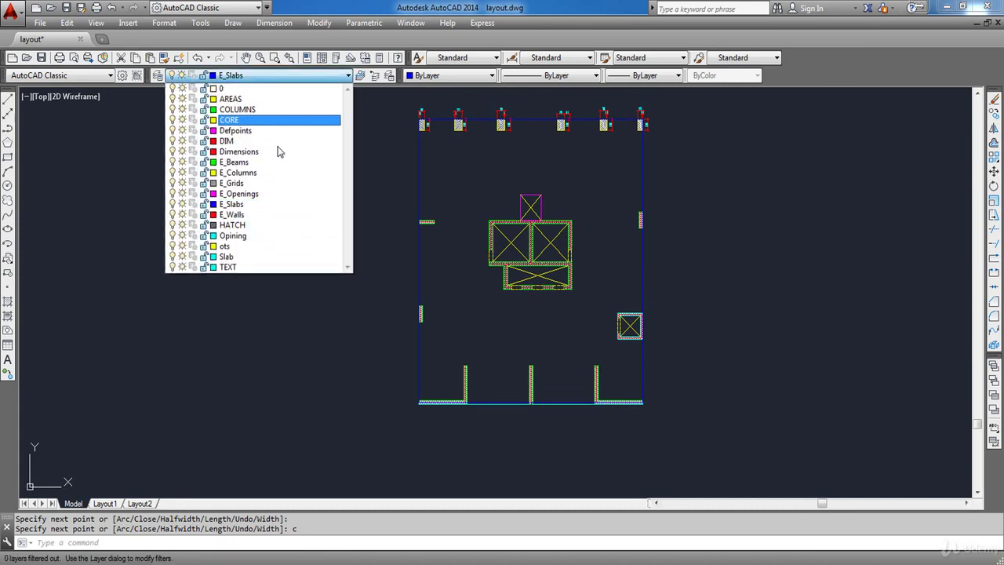
click(264, 194)
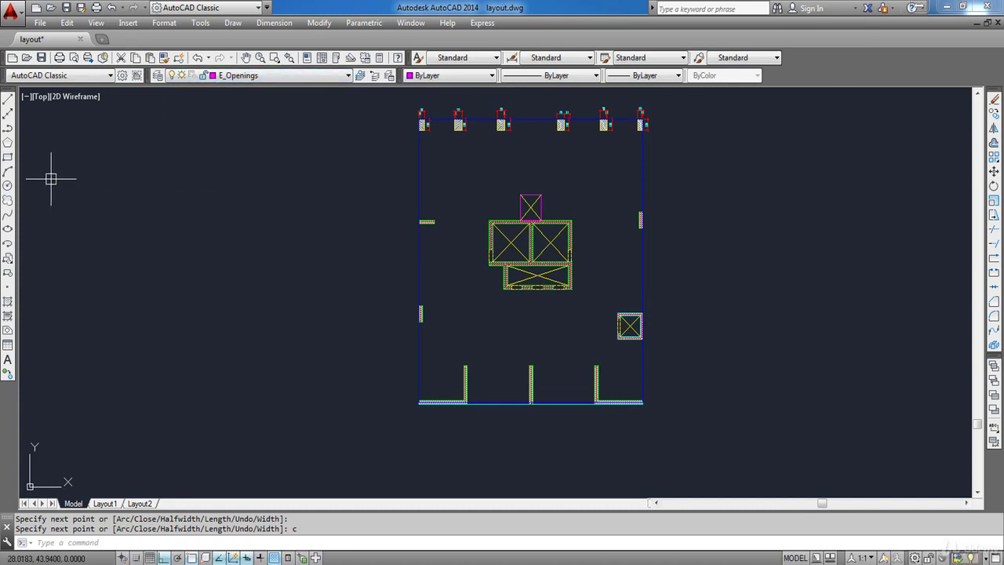
click(8, 157)
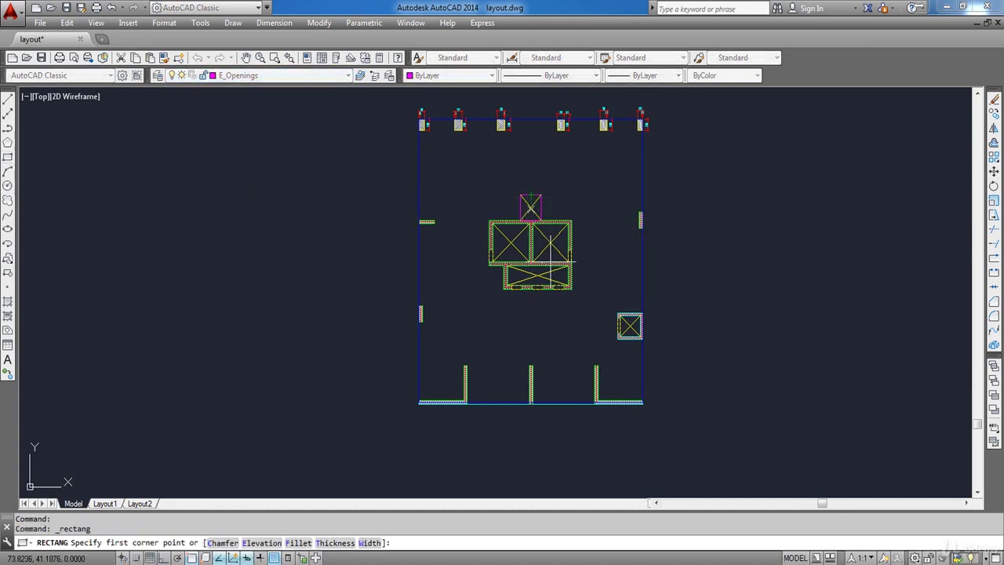
scroll(549, 329, up, 4)
middle_drag(533, 329, 333, 370)
scroll(333, 370, up, 5)
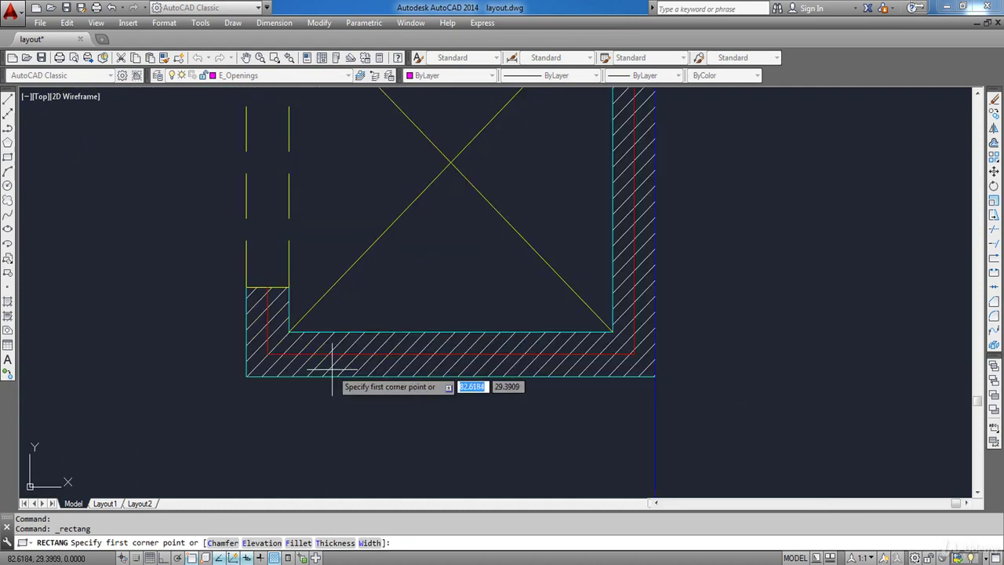
click(267, 354)
scroll(440, 243, down, 7)
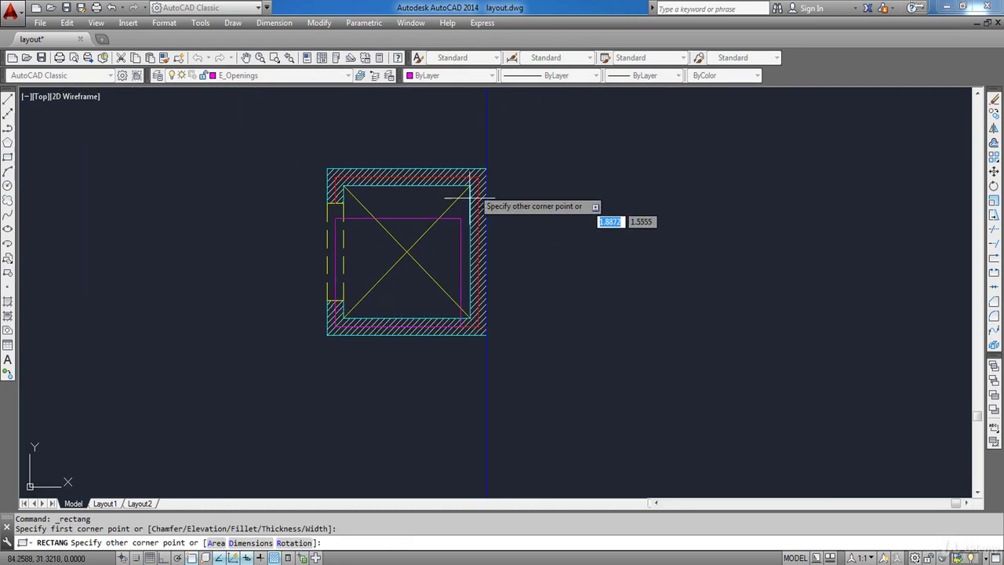
scroll(480, 161, up, 7)
click(465, 179)
scroll(471, 280, down, 7)
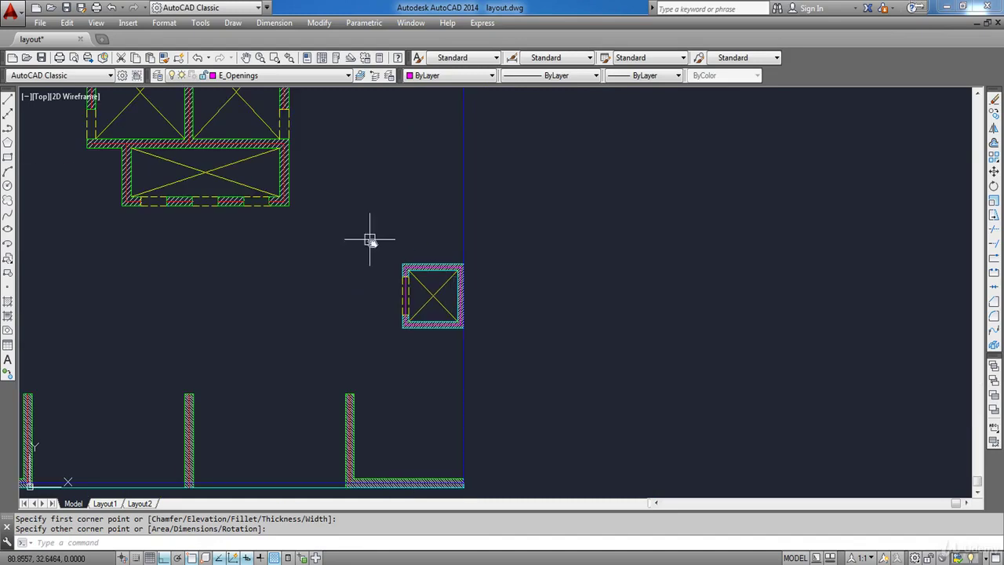
Draw a rectangle over the small opening above the core, from its upper-left corner down to the core's top wall centreline
middle_drag(432, 238, 500, 407)
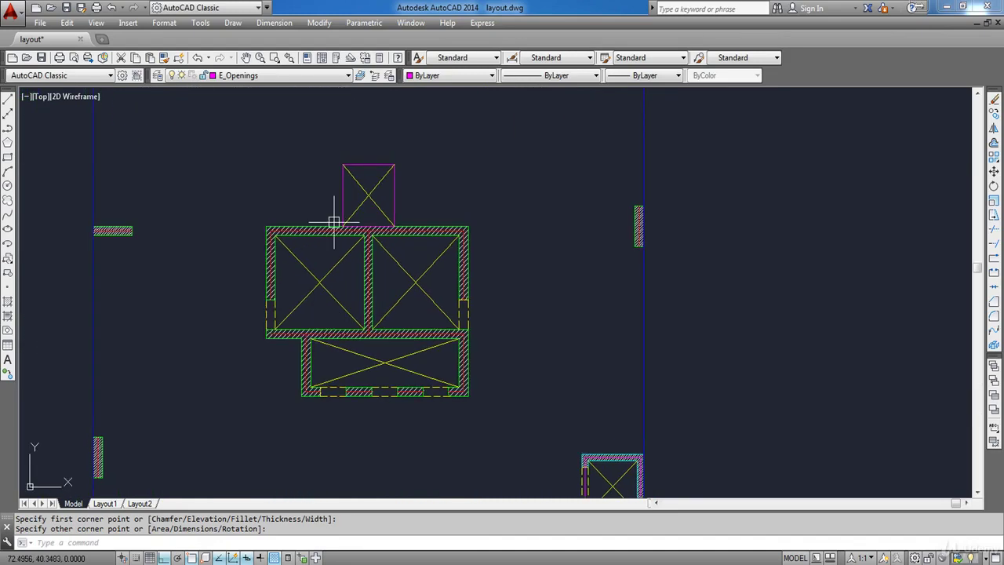
scroll(345, 222, up, 5)
key(space)
scroll(311, 329, down, 3)
click(313, 162)
scroll(446, 316, up, 5)
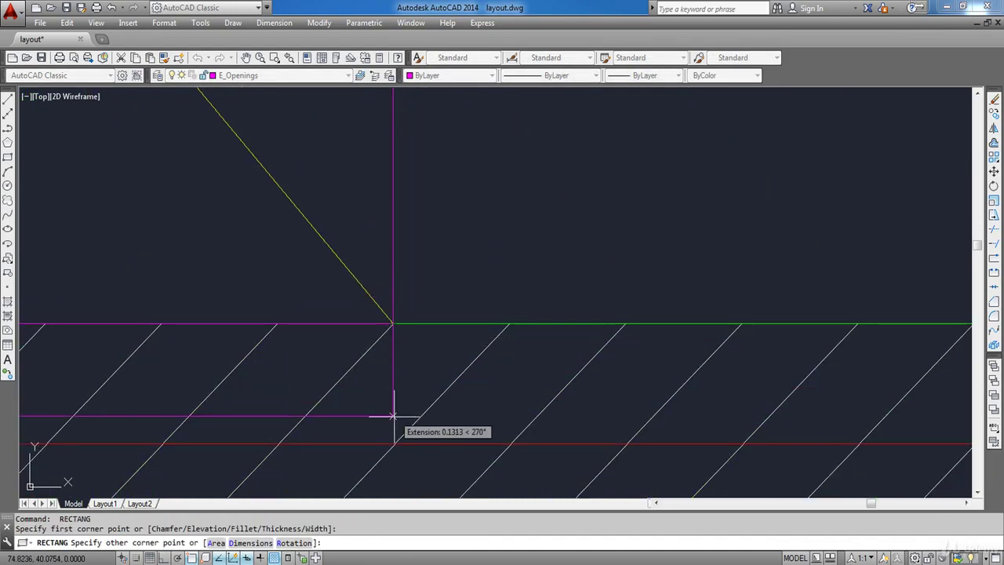
click(393, 443)
Draw a rectangle over the core's lower shaft between its lower-left and upper-right wall centreline corners
scroll(451, 157, down, 6)
scroll(336, 413, up, 2)
key(space)
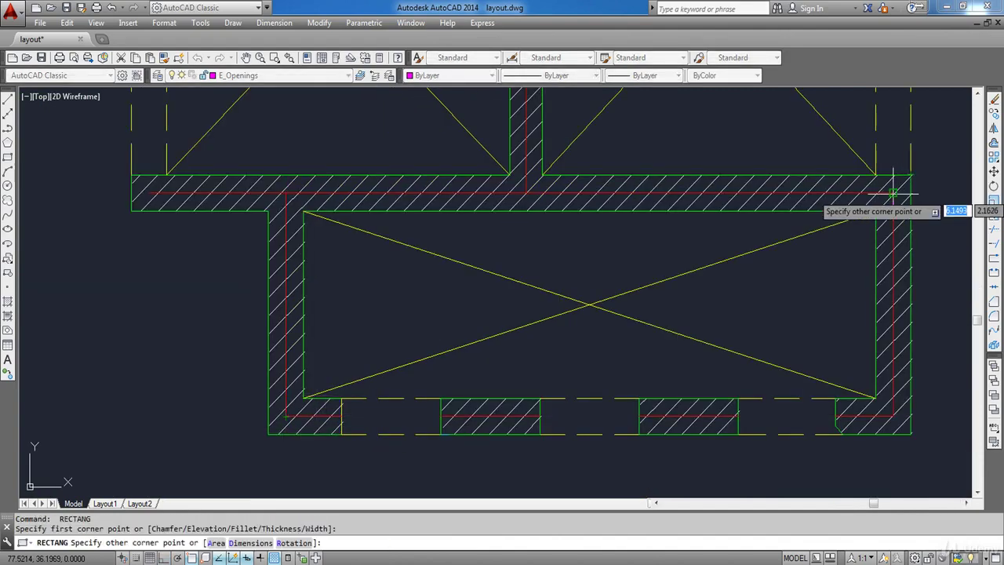
scroll(410, 298, down, 5)
scroll(351, 304, up, 5)
scroll(173, 335, up, 3)
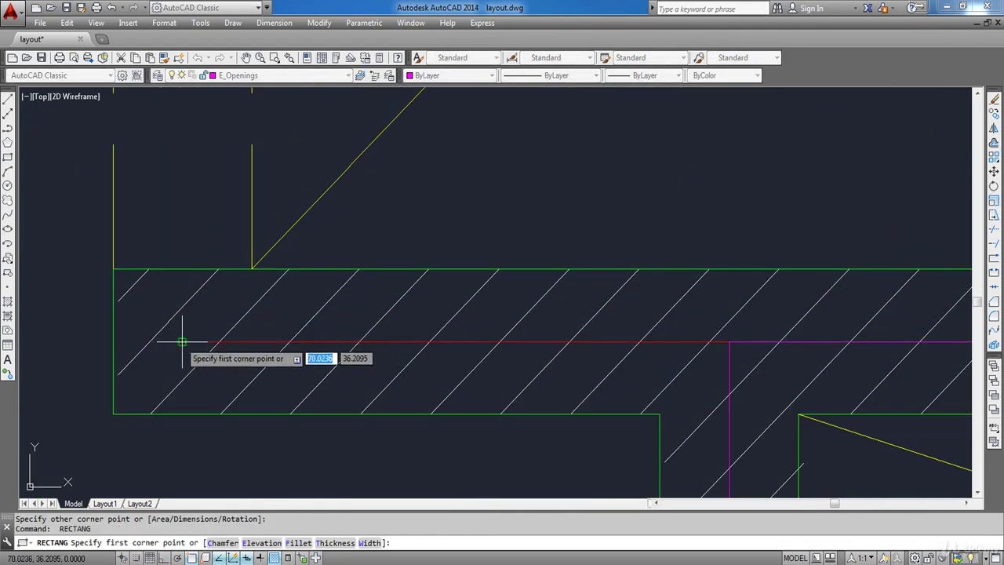
click(181, 340)
scroll(181, 340, down, 4)
key(Escape)
Draw one rectangle over the core's two upper shafts, from the upper-left to the lower-right wall centreline corner
key(space)
scroll(188, 91, up, 4)
click(140, 191)
scroll(99, 115, down, 3)
scroll(619, 302, up, 4)
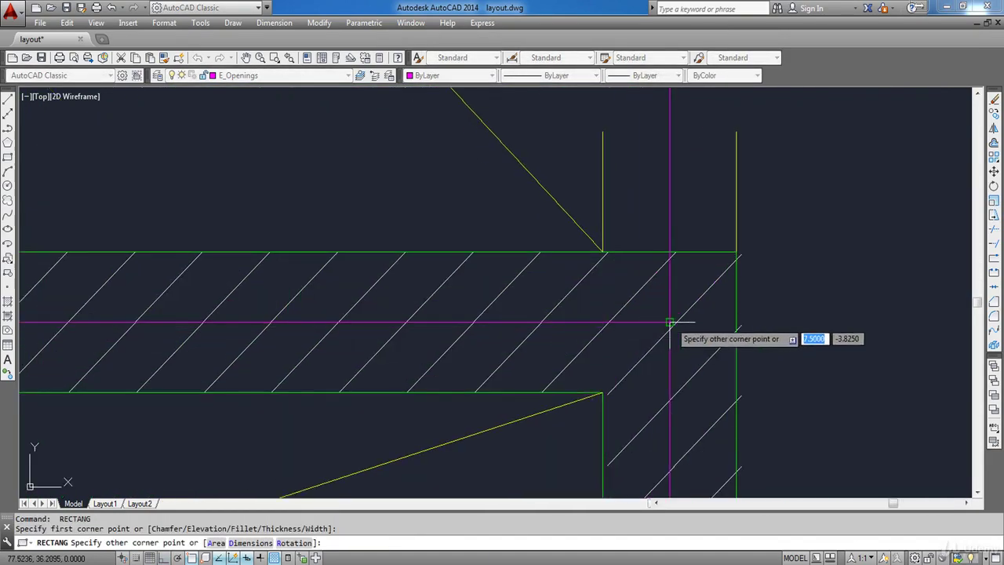
click(667, 320)
Lock the layers E_Beams, E_Columns, E_Grids, E_Openings, E_Slabs and E_Walls
scroll(622, 282, down, 6)
scroll(469, 290, down, 4)
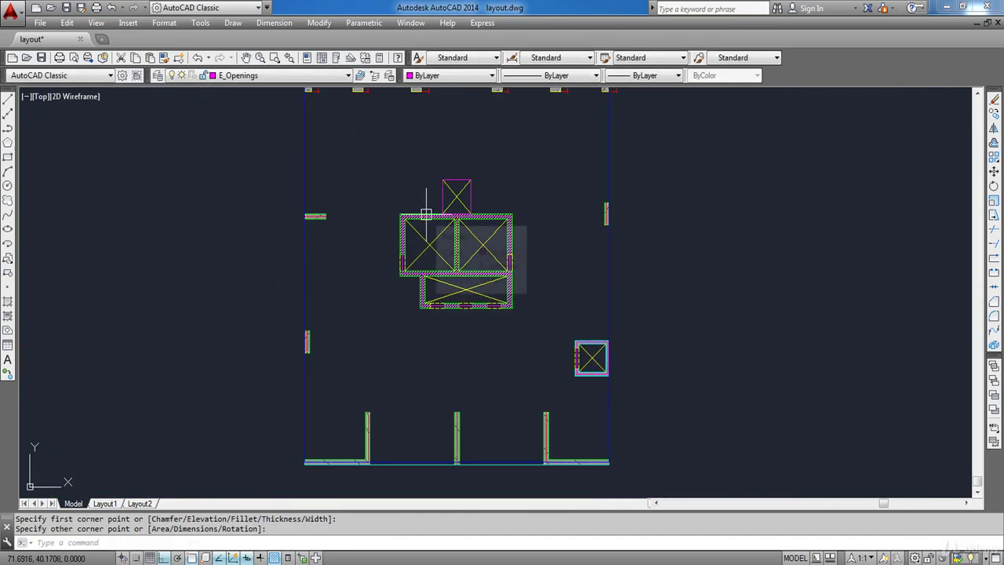
text(la)
key(Return)
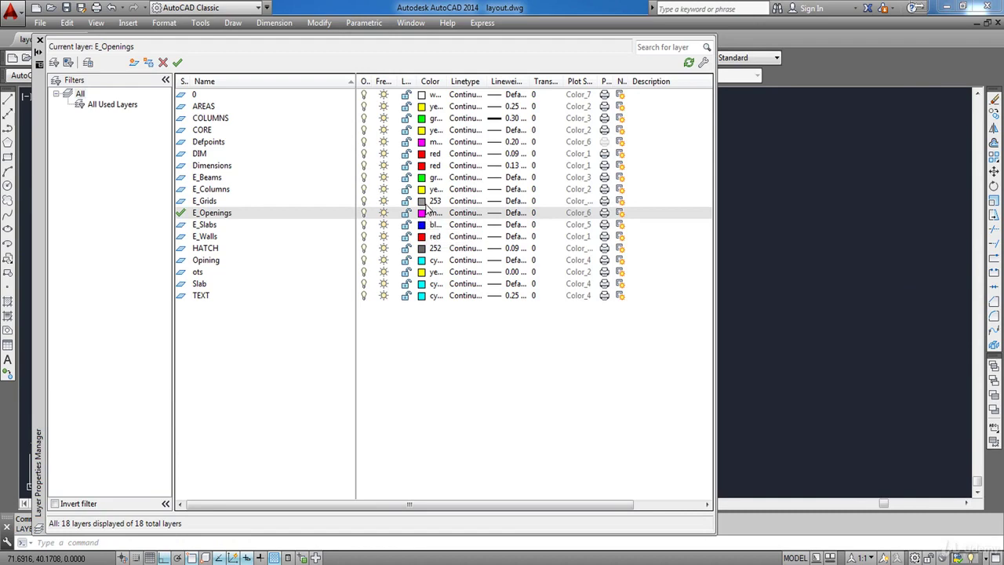
click(405, 179)
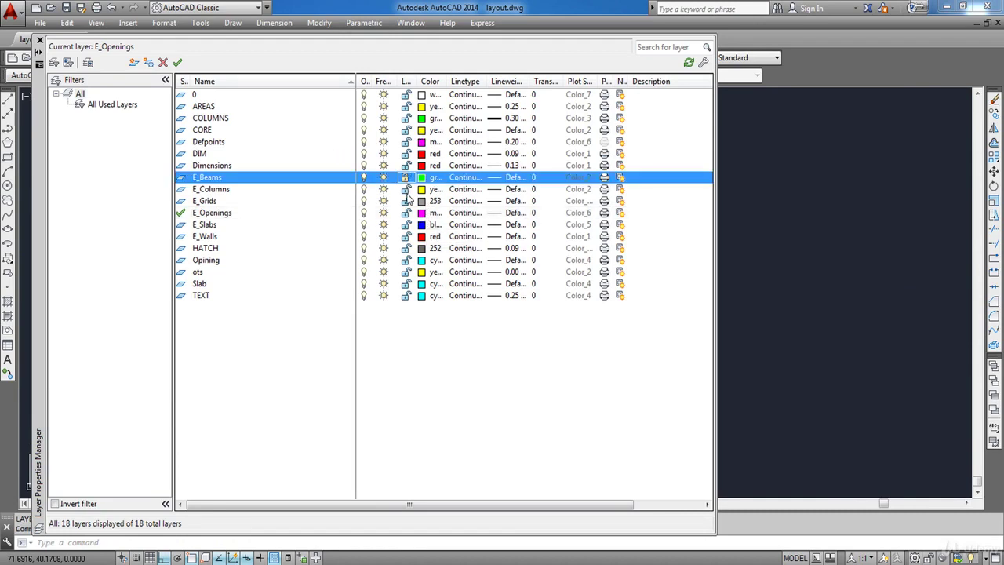
click(405, 190)
click(406, 203)
click(406, 215)
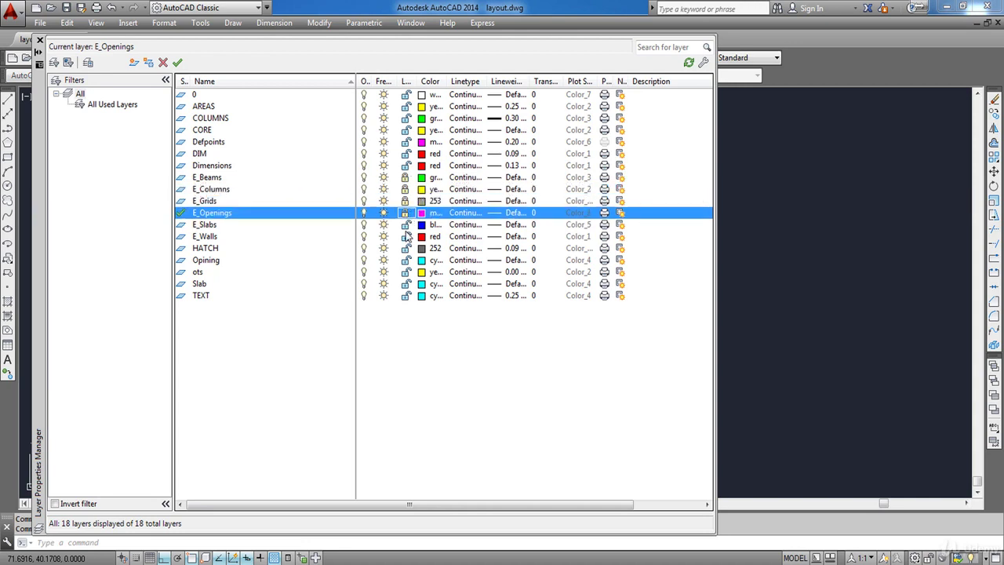
click(405, 226)
click(406, 237)
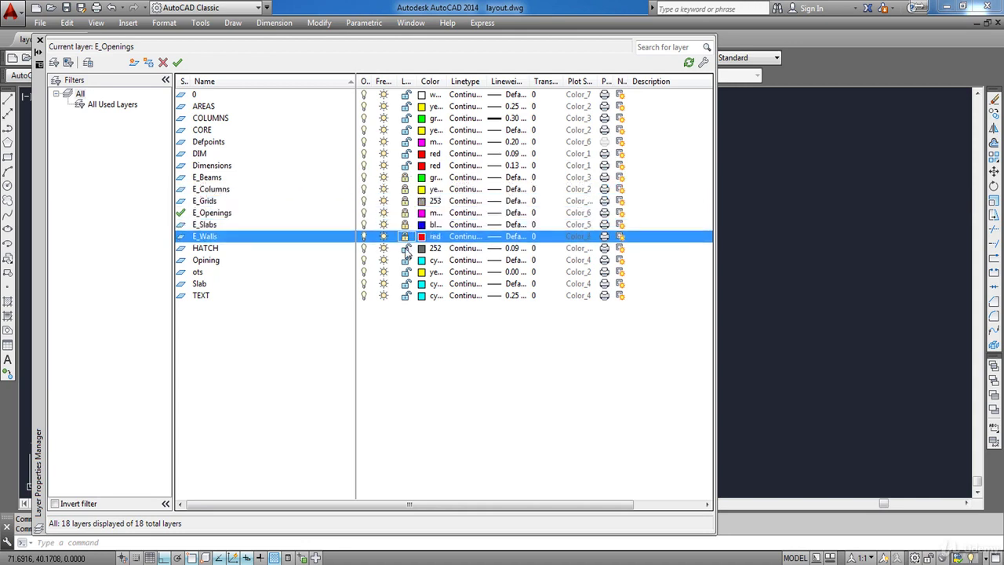
click(405, 249)
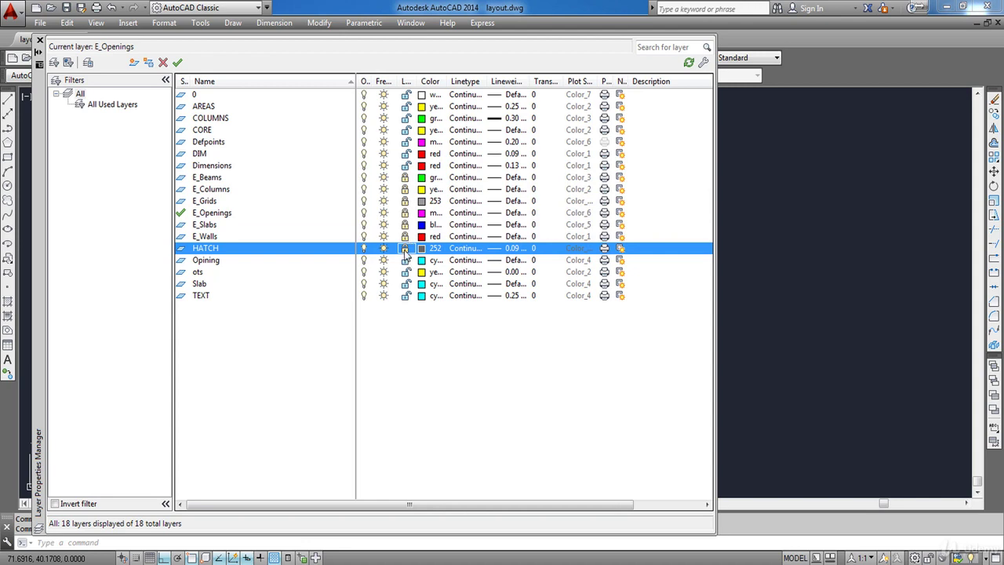
click(39, 41)
Select the whole floor plan with a crossing window and erase everything on the unlocked layers
middle_drag(468, 321, 462, 335)
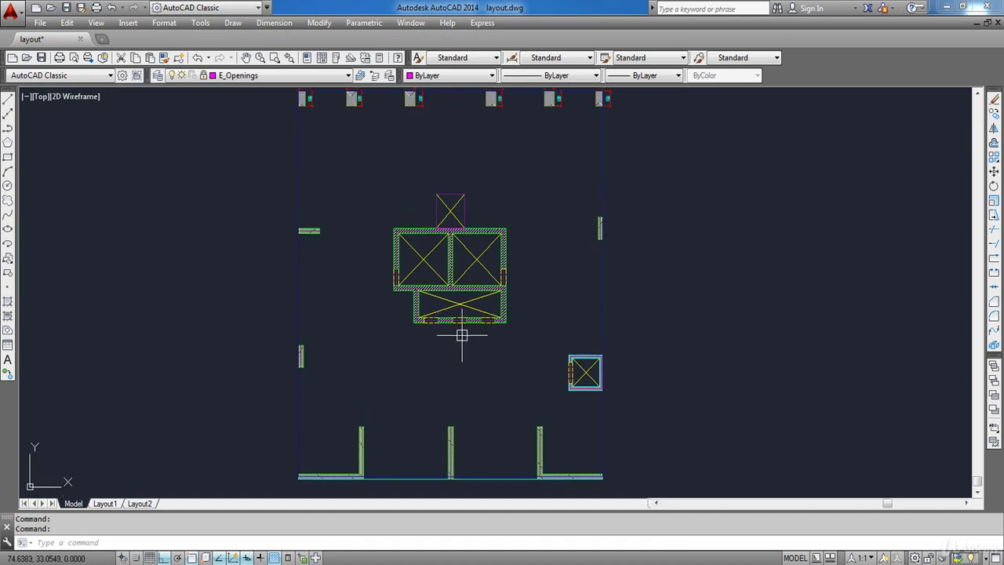
scroll(453, 321, down, 6)
click(554, 184)
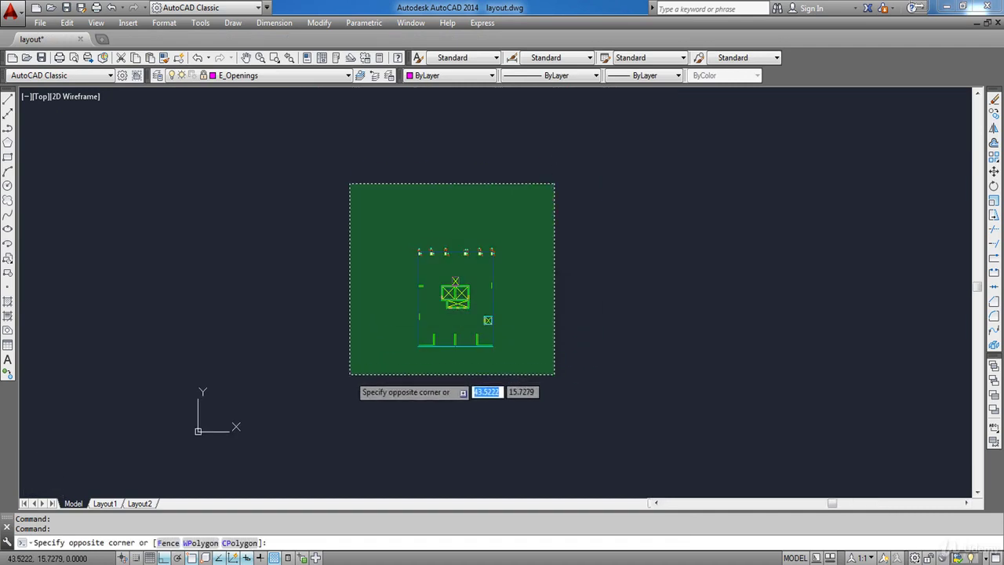
click(349, 374)
key(Delete)
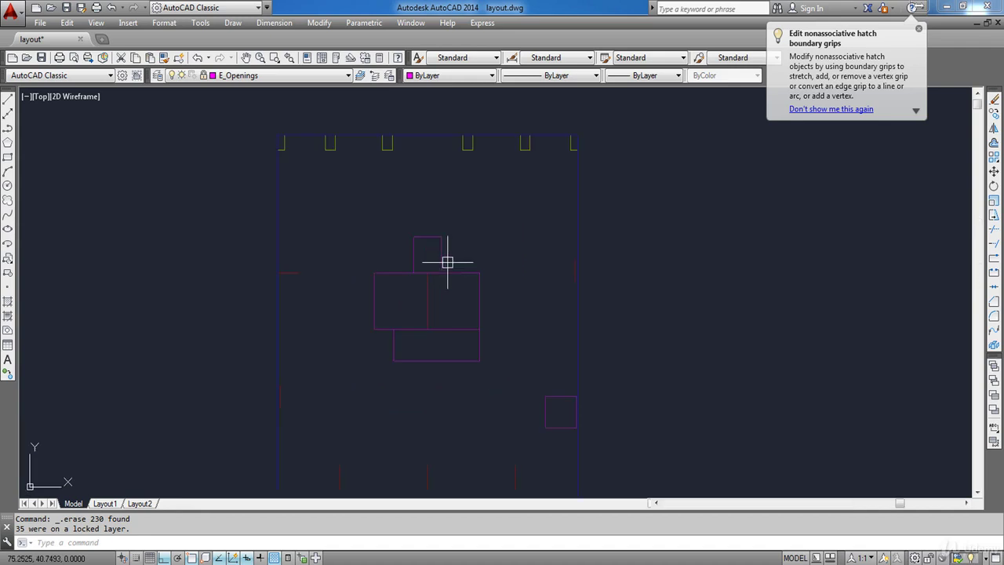
Unlock the layers E_Beams, E_Columns, E_Grids, E_Openings, E_Slabs and E_Walls
text(la)
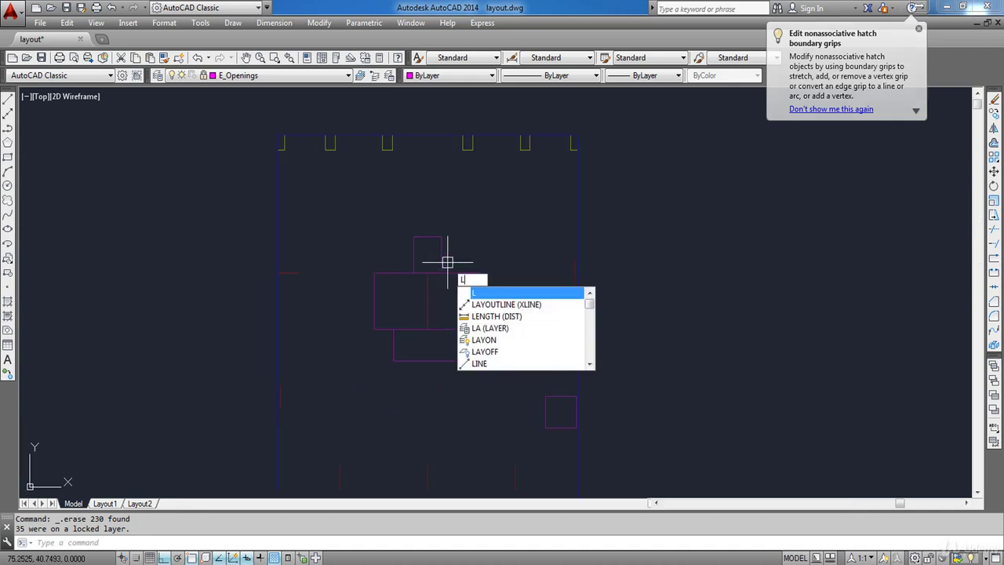
key(Return)
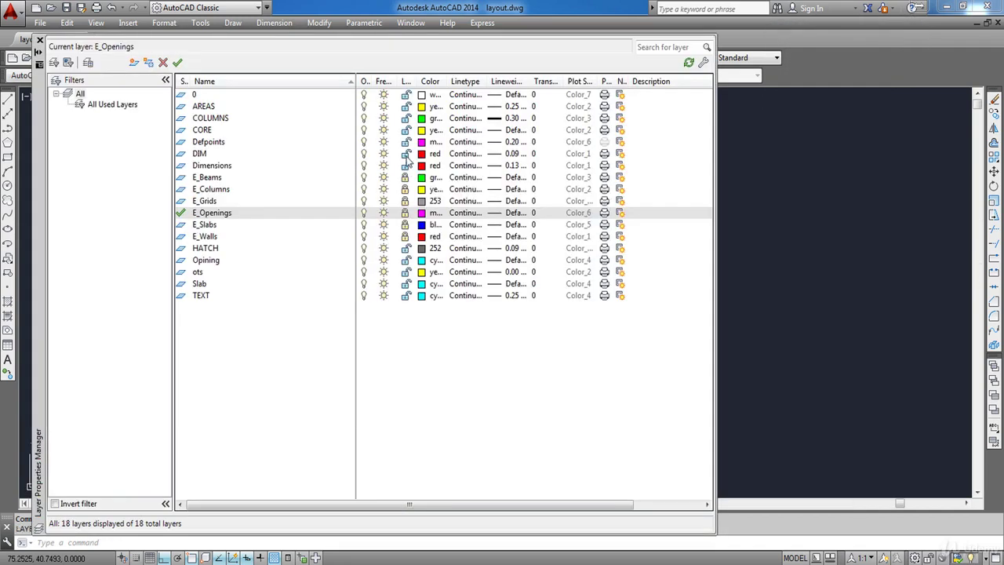
click(405, 177)
click(405, 189)
click(405, 200)
click(406, 212)
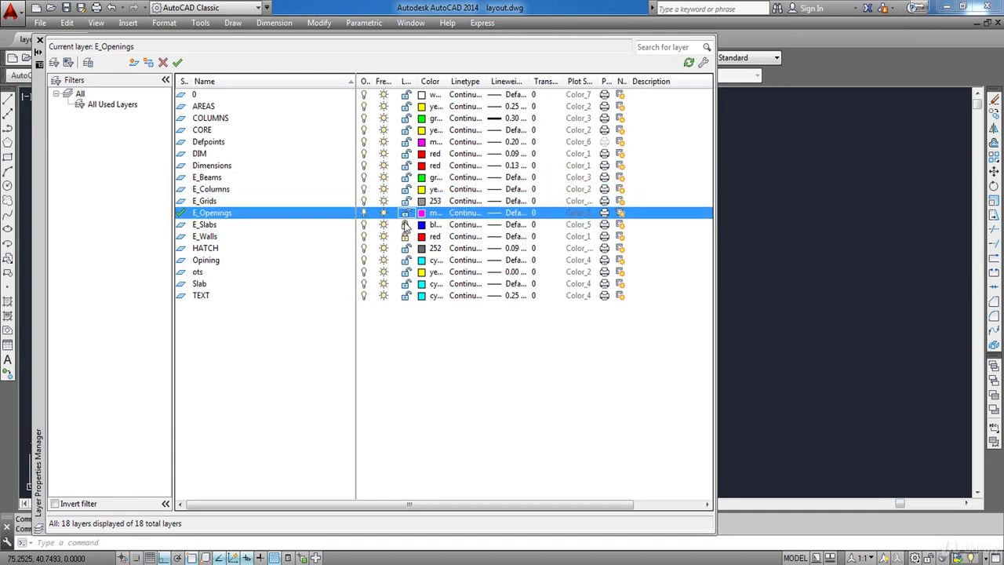
click(405, 224)
click(405, 236)
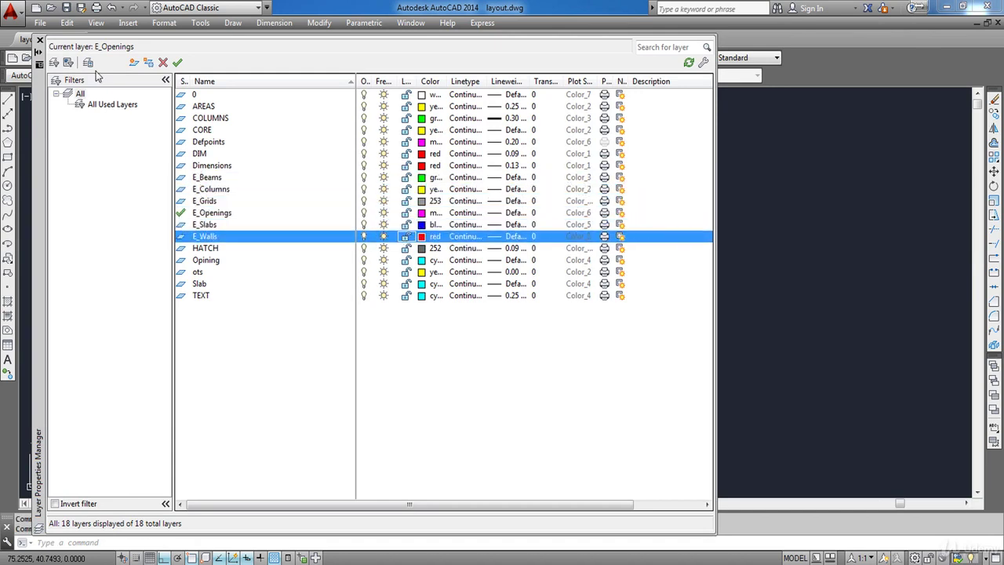
click(40, 40)
scroll(385, 240, down, 2)
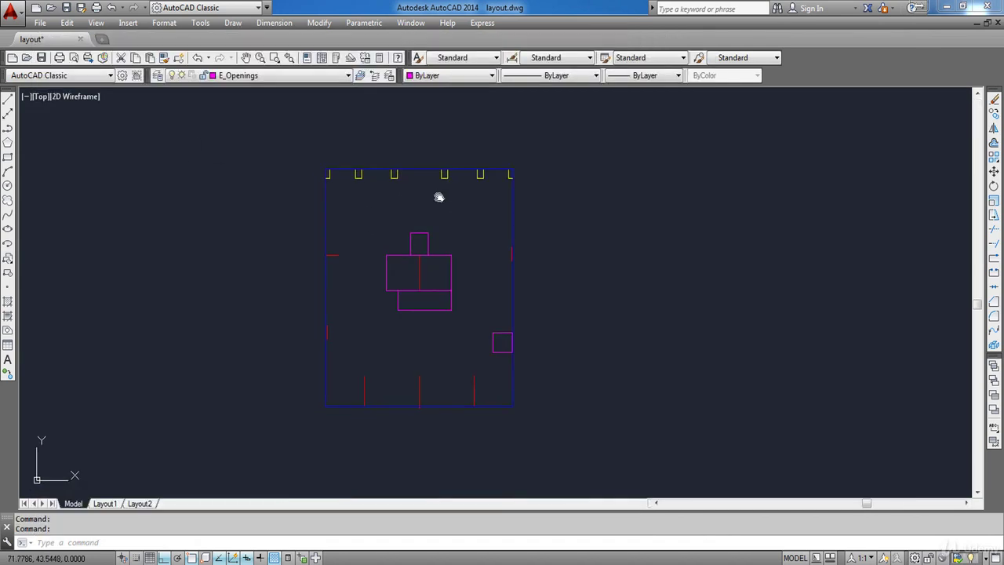
Make E_Beams the current layer
click(295, 76)
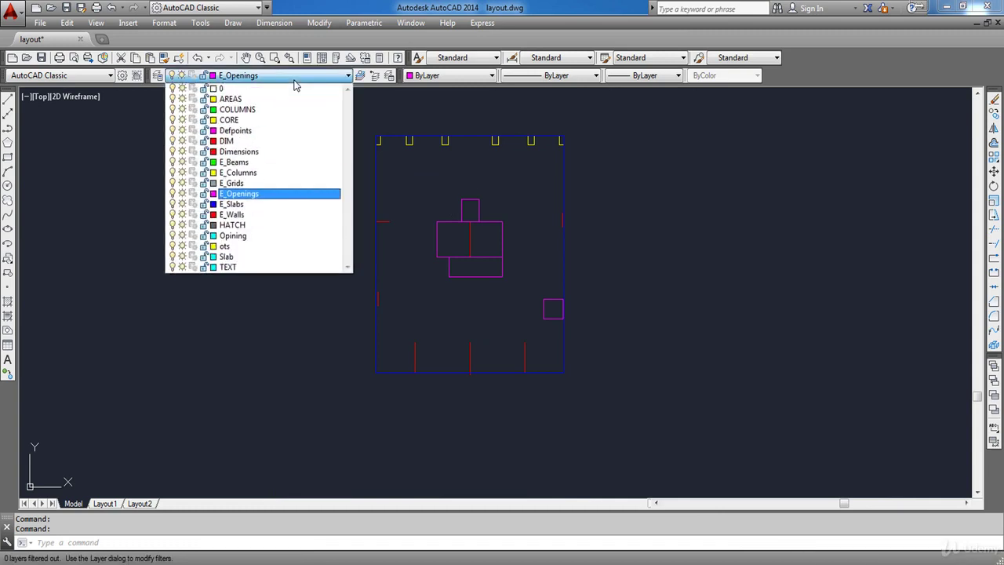
click(282, 162)
middle_drag(410, 208, 393, 238)
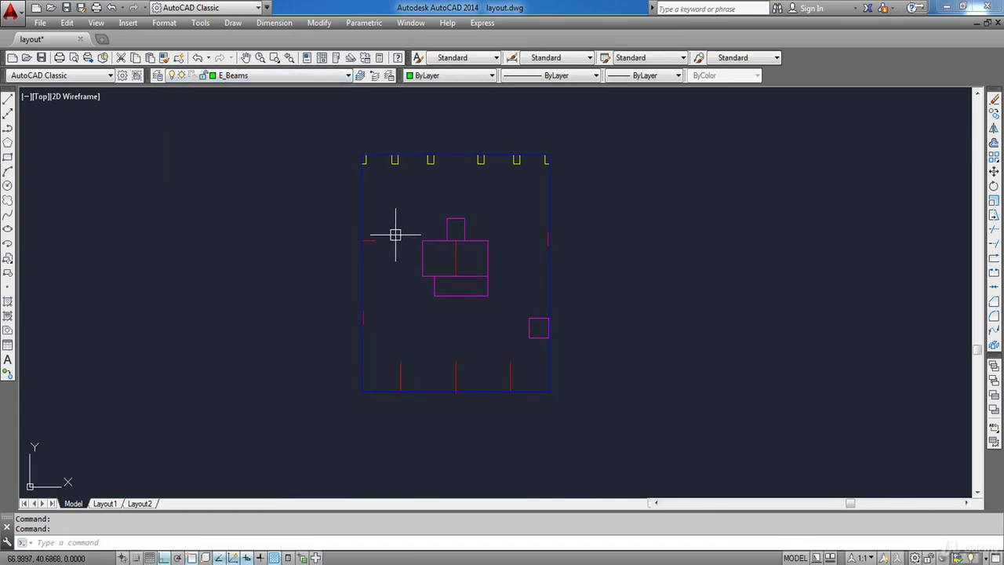
scroll(396, 235, down, 1)
scroll(481, 240, up, 1)
scroll(495, 246, up, 2)
scroll(488, 249, down, 2)
middle_drag(429, 215, 441, 255)
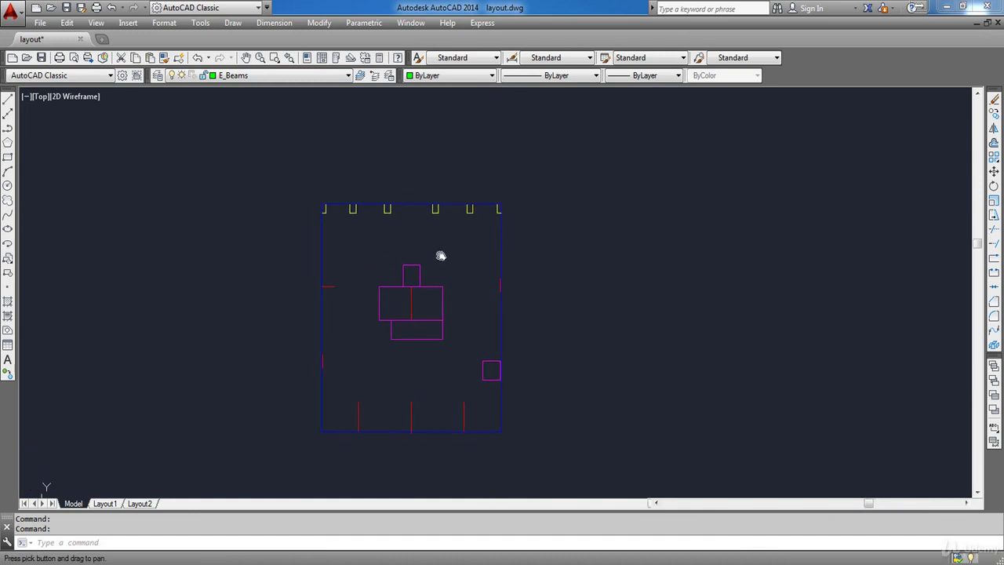
Move the short vertical wall line near the slab's left edge horizontally onto that edge
scroll(328, 209, up, 6)
middle_drag(664, 237, 366, 276)
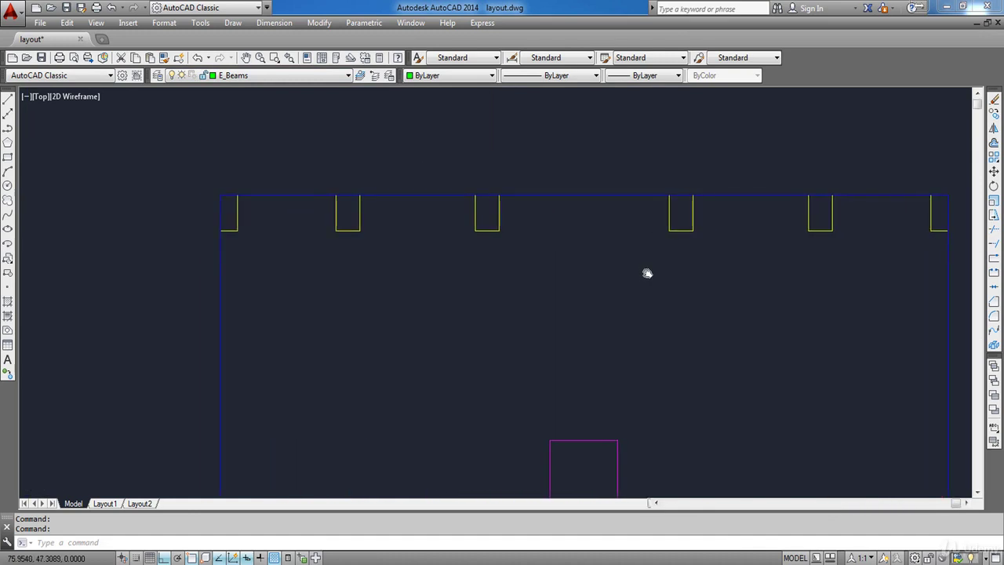
scroll(562, 196, down, 4)
scroll(424, 470, up, 6)
click(415, 351)
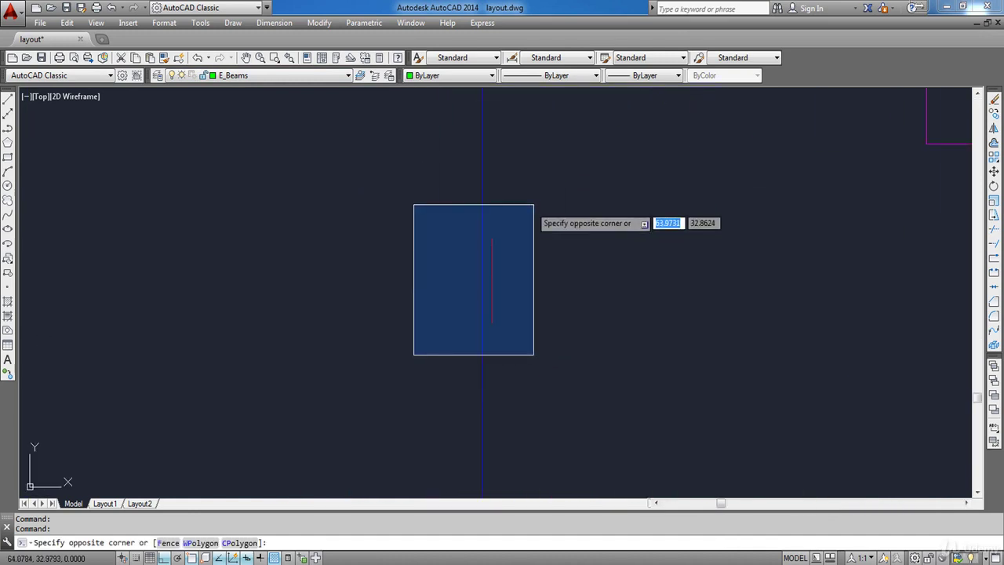
click(535, 205)
click(993, 172)
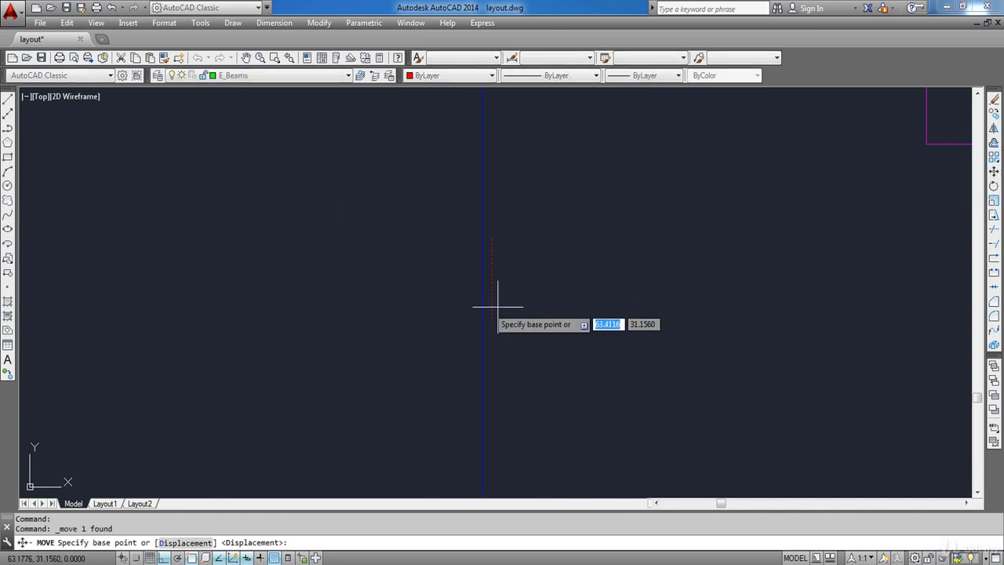
scroll(491, 287, up, 4)
click(490, 264)
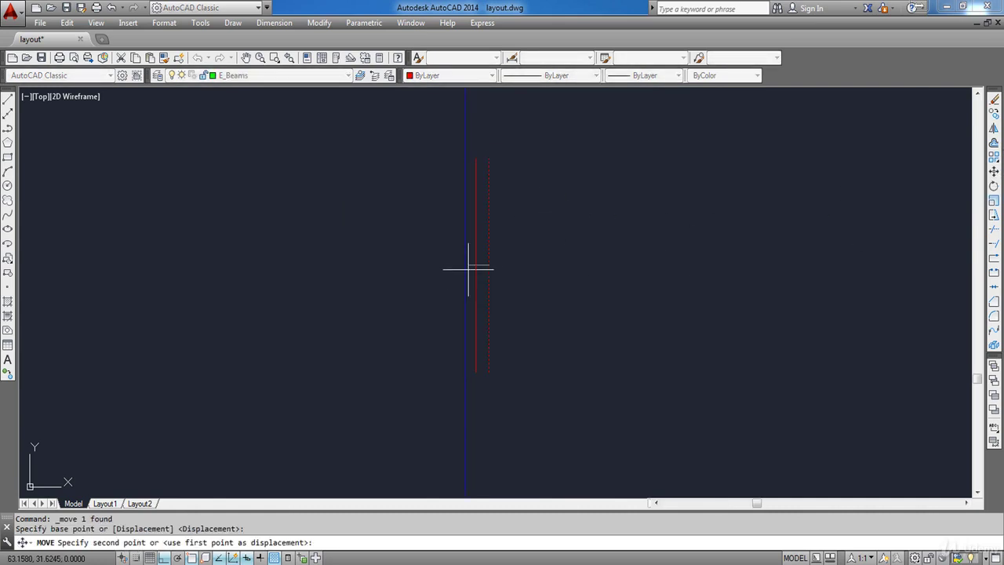
click(466, 269)
Move the upper-left corner column from the midpoint between its opposite corners onto the slab's upper-left corner
scroll(463, 314, down, 8)
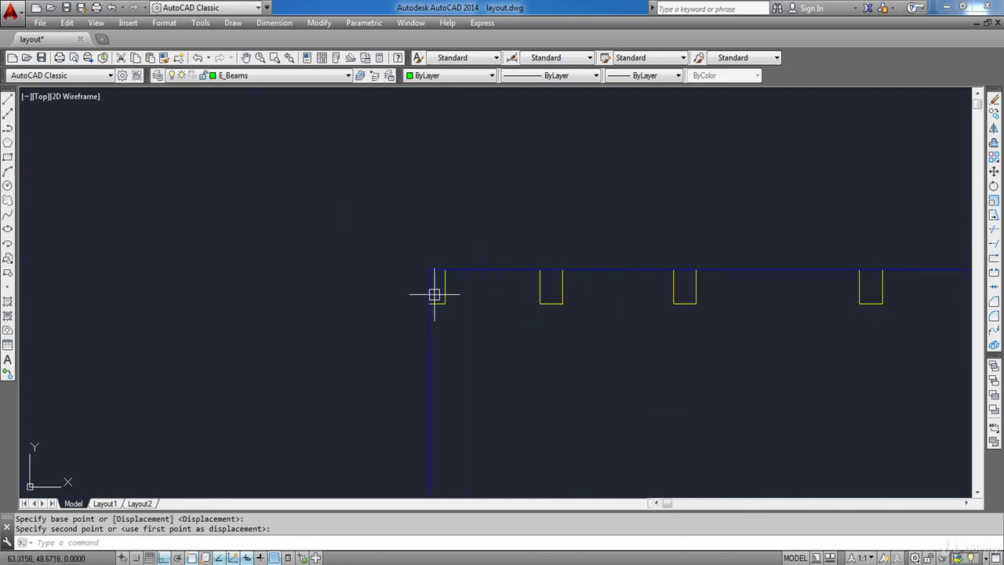
click(403, 207)
click(482, 314)
scroll(439, 314, up, 9)
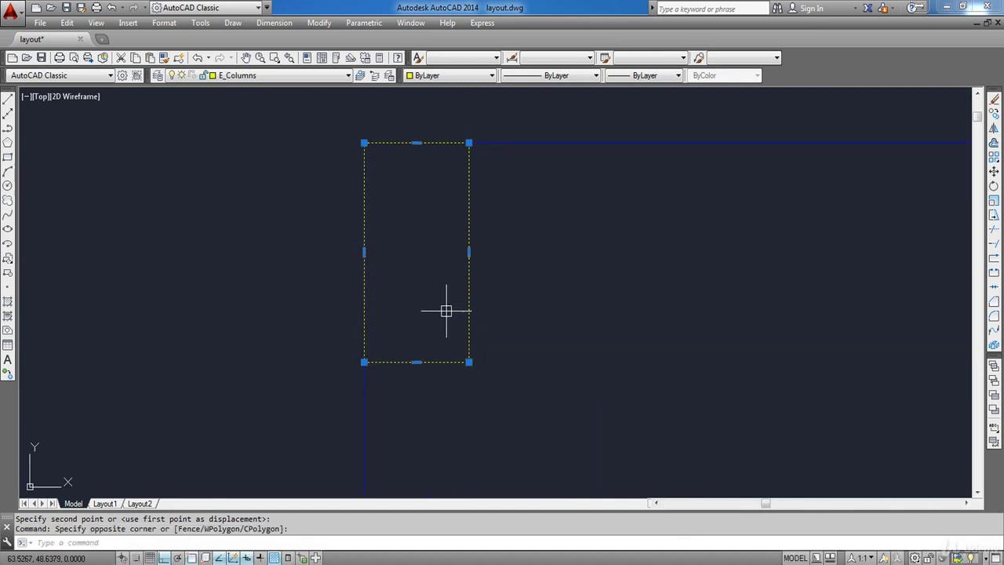
click(993, 172)
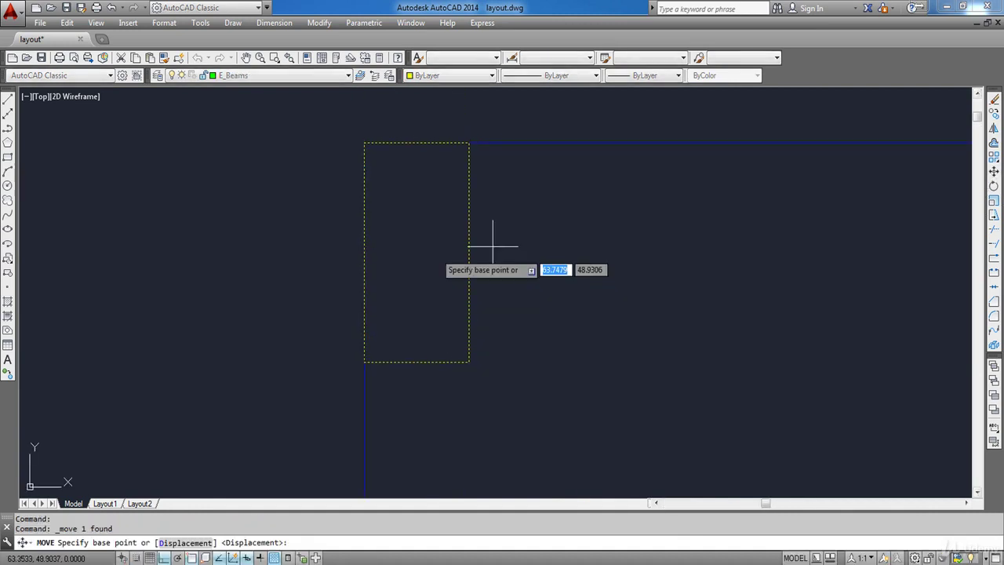
shift+right_click(409, 247)
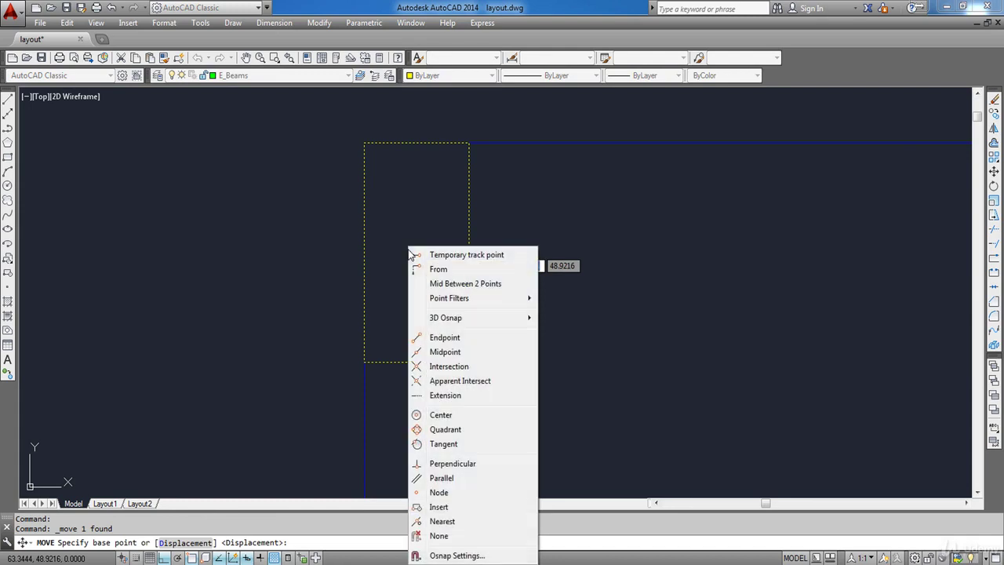
click(447, 284)
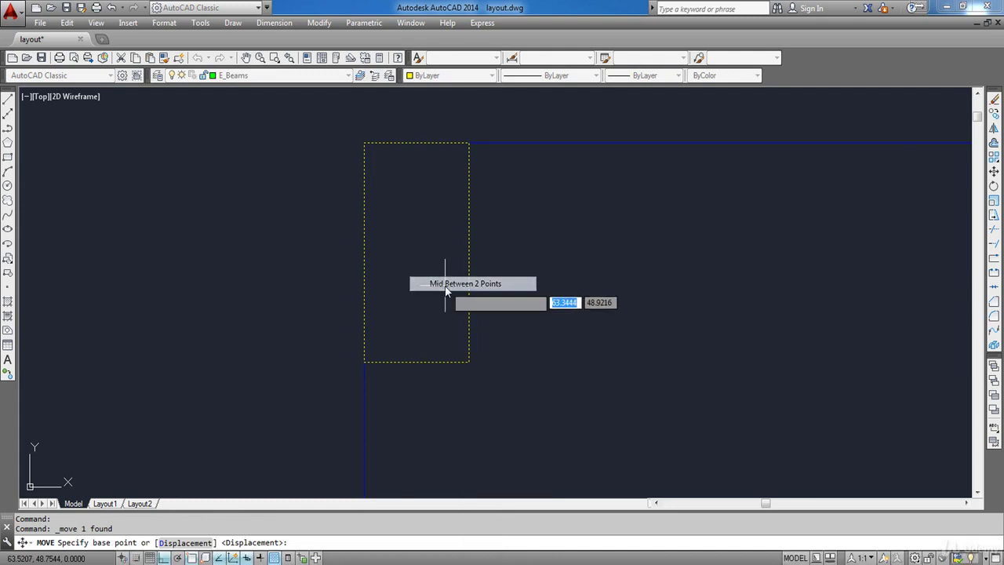
click(370, 143)
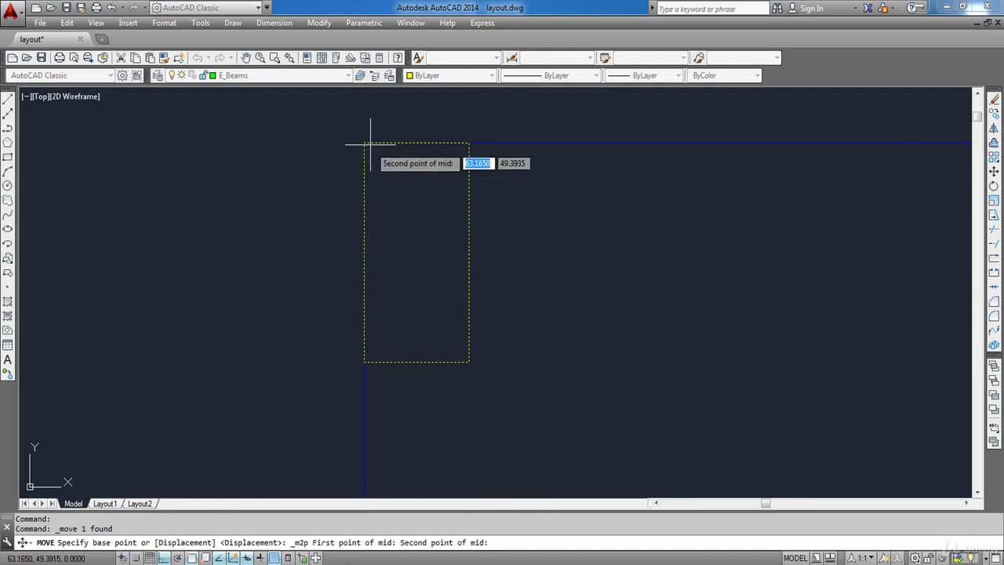
click(468, 363)
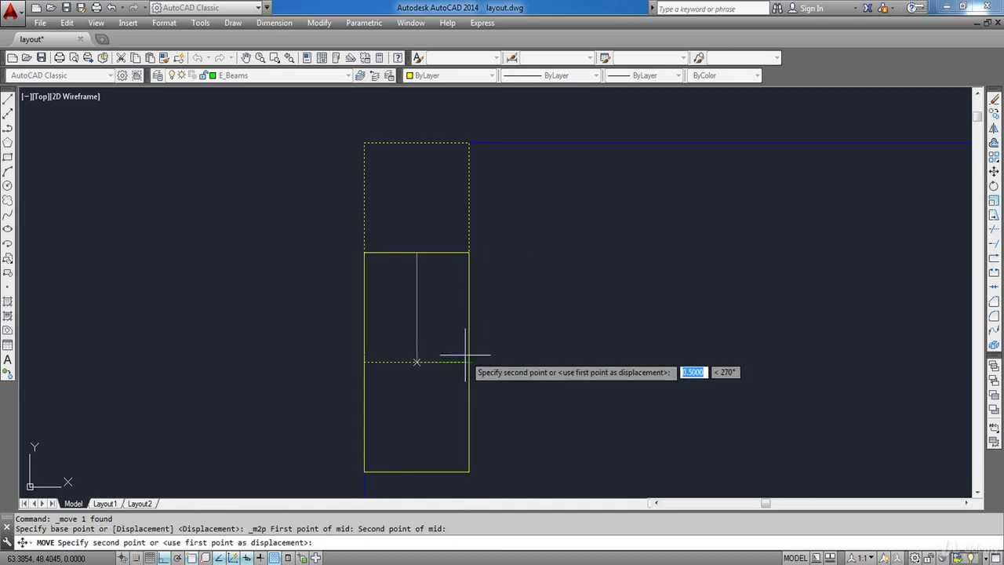
click(364, 142)
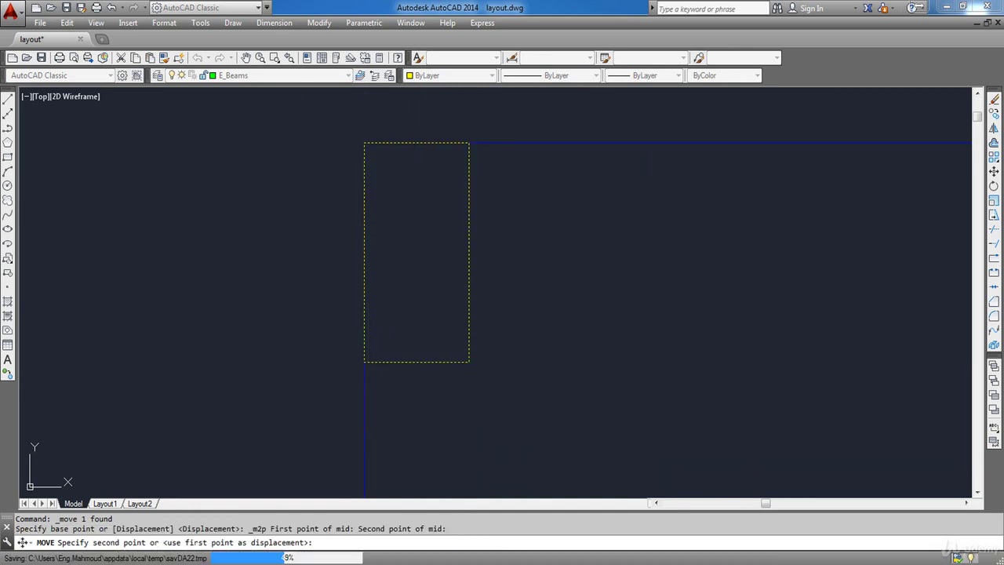
Move the upper-right corner column from the midpoint between its opposite corners onto the slab's upper-right corner
scroll(286, 267, down, 5)
middle_drag(627, 271, 455, 297)
click(501, 354)
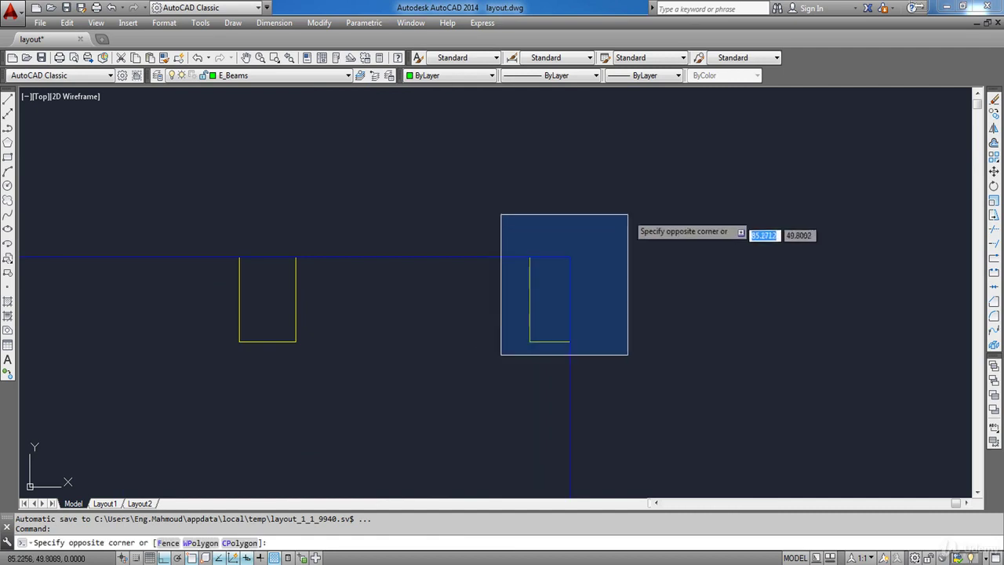
click(634, 206)
text(m)
key(Return)
shift+right_click(633, 248)
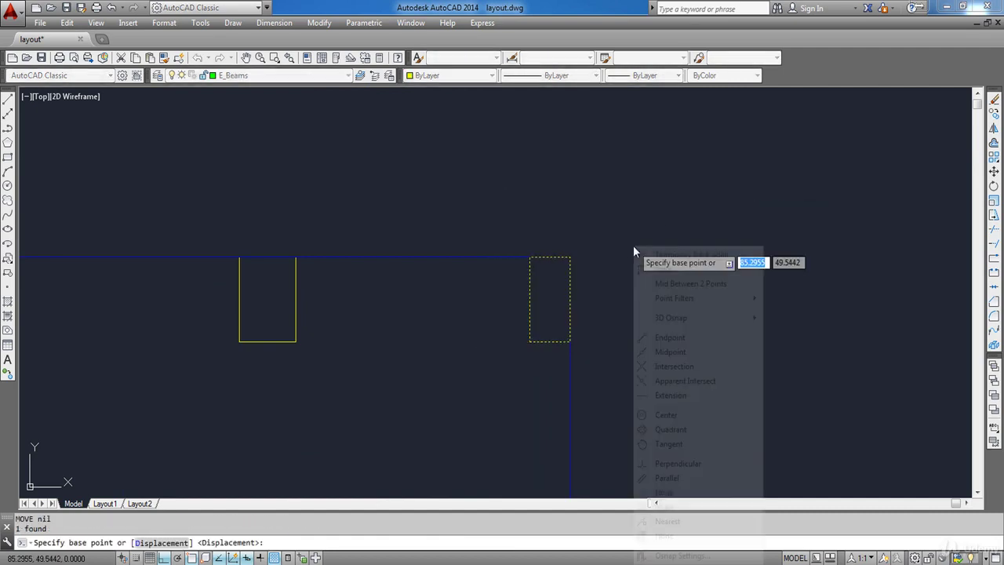
click(691, 283)
click(531, 341)
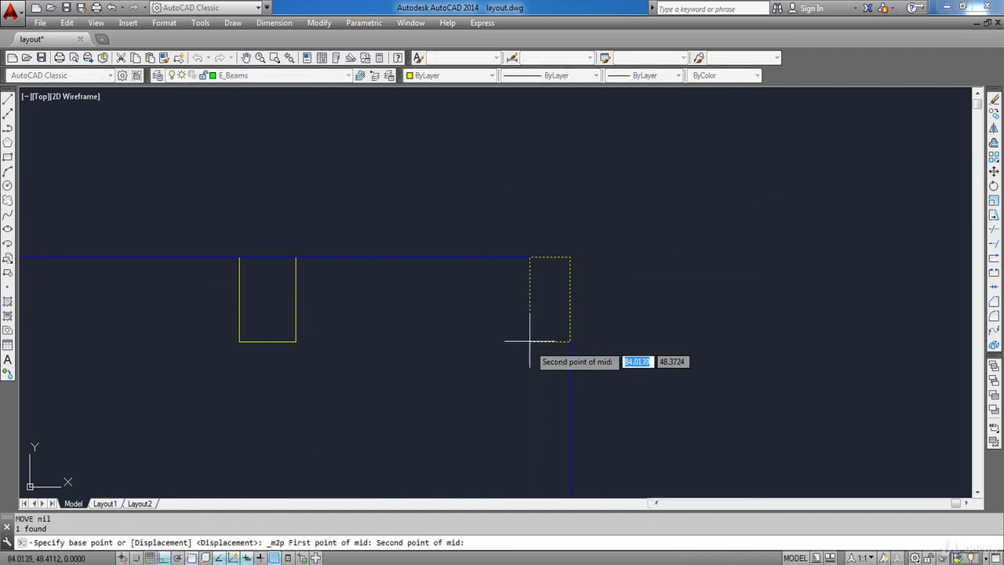
click(571, 257)
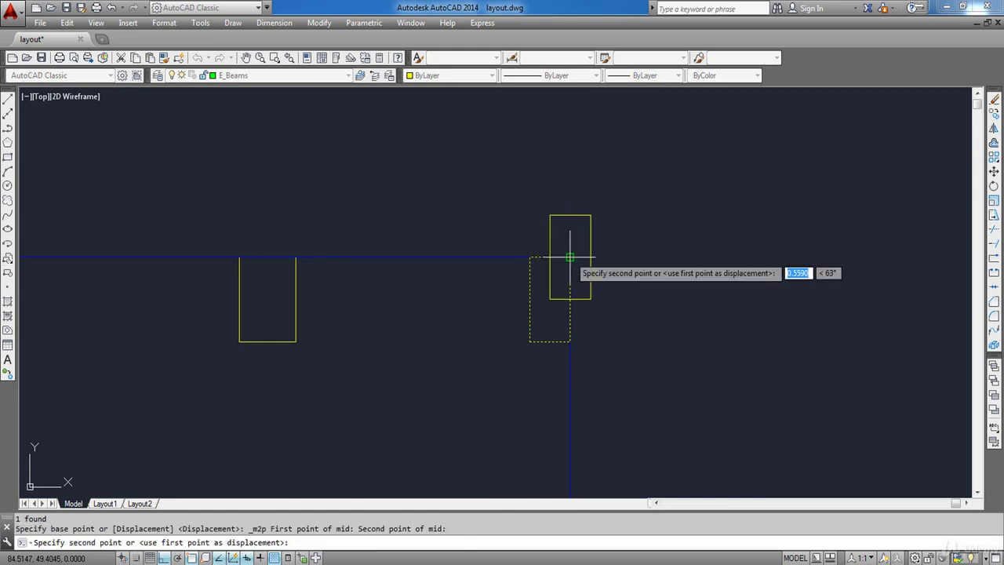
click(570, 258)
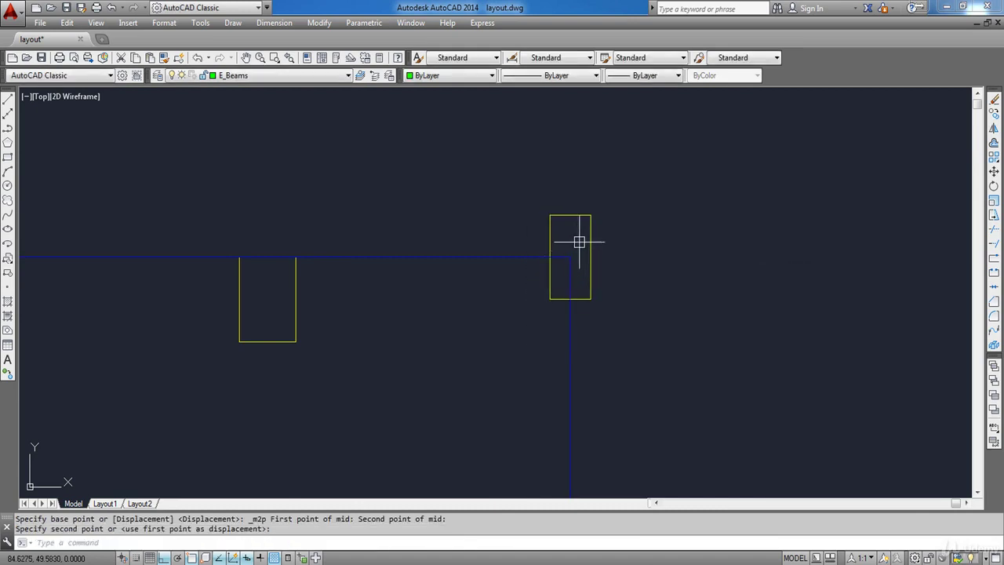
Move the small shaft near the slab's right edge, opening and walls together, from its right side's midpoint onto that edge
scroll(578, 241, down, 8)
mouse_move(538, 311)
middle_down()
mouse_move(536, 234)
mouse_move(560, 262)
middle_up()
scroll(570, 329, up, 5)
scroll(573, 328, down, 5)
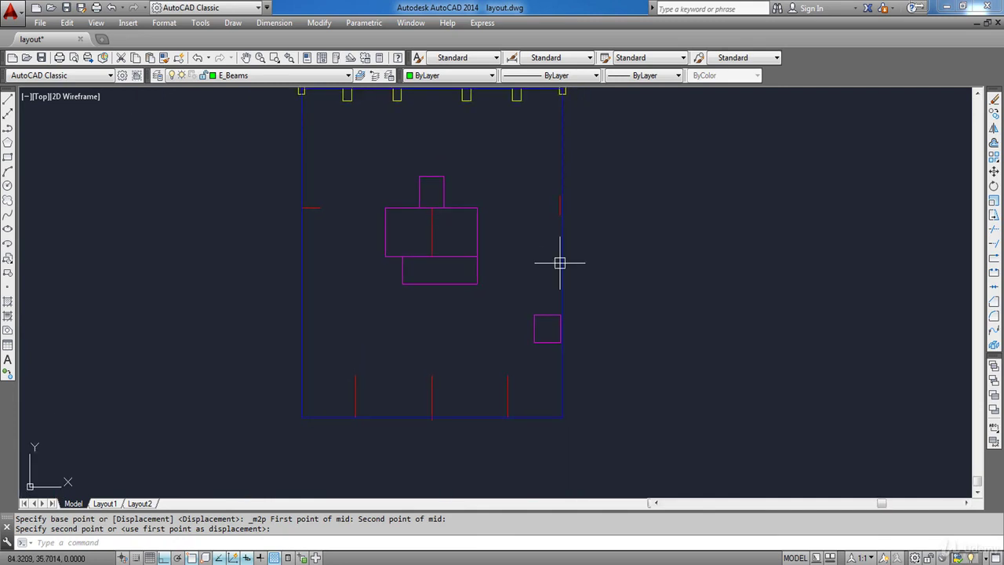
scroll(534, 357, up, 6)
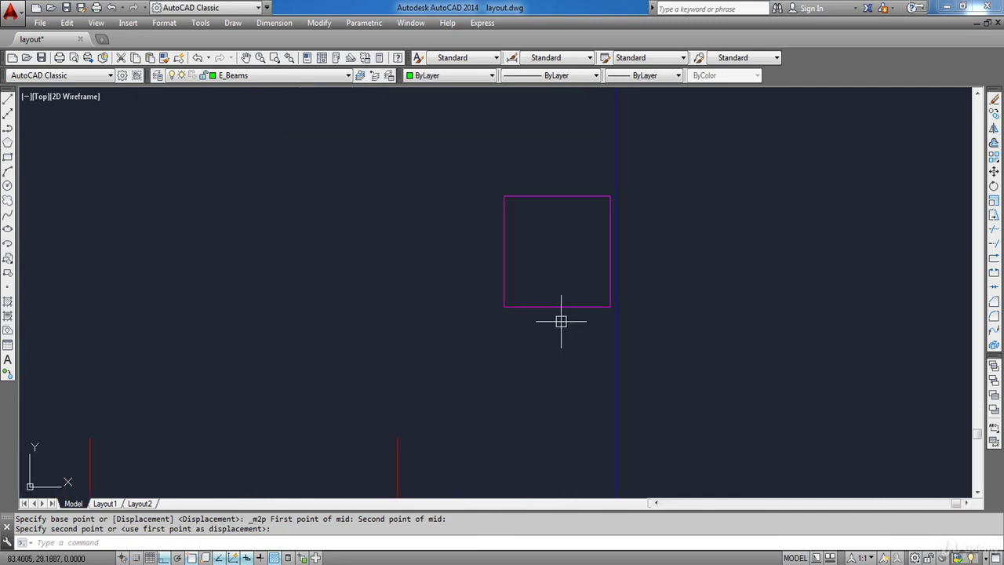
middle_drag(557, 321, 500, 367)
click(397, 367)
click(625, 177)
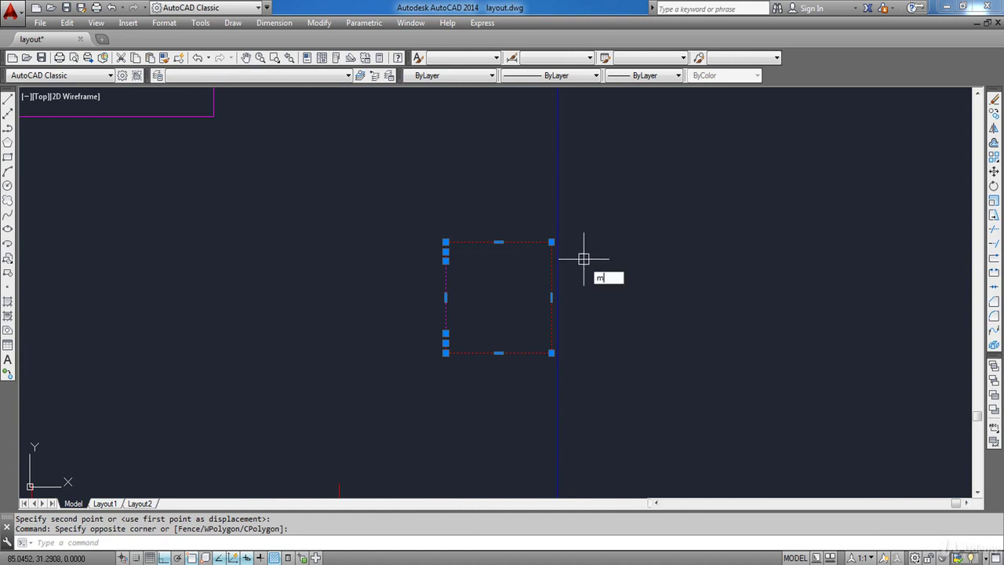
key(Return)
scroll(581, 266, up, 6)
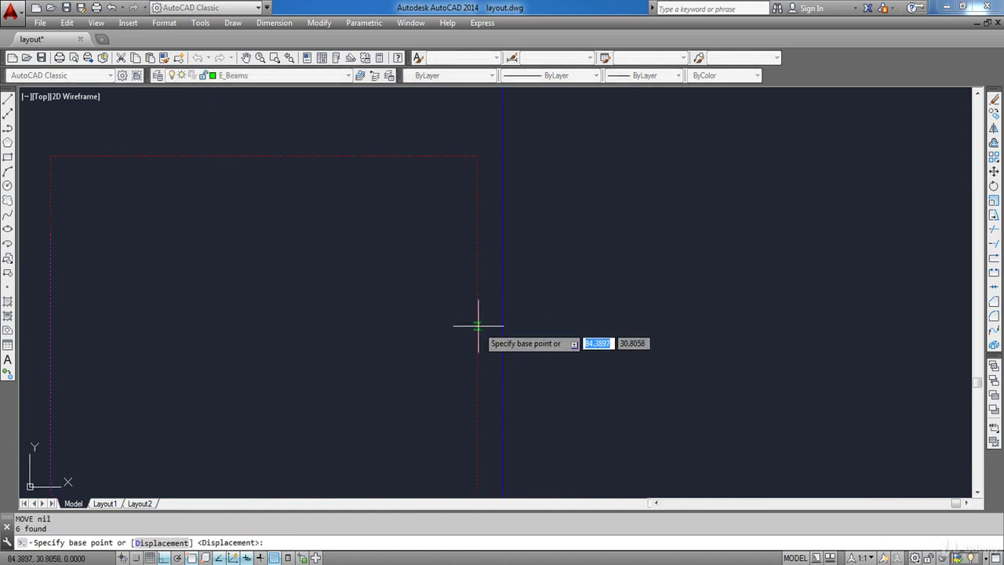
click(477, 379)
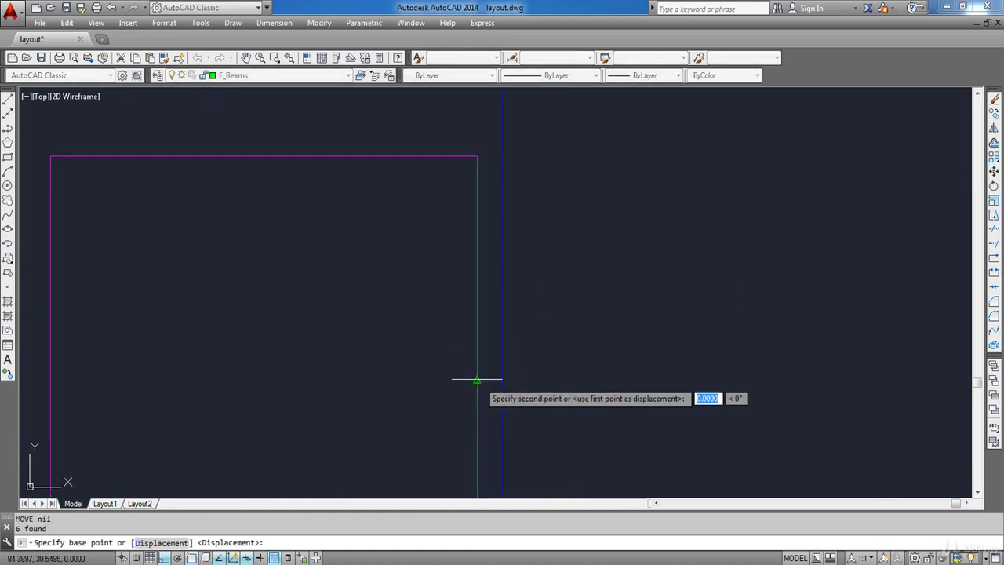
click(505, 381)
Move the short vertical wall line near the slab's right edge from its midpoint horizontally onto that edge
scroll(504, 381, down, 2)
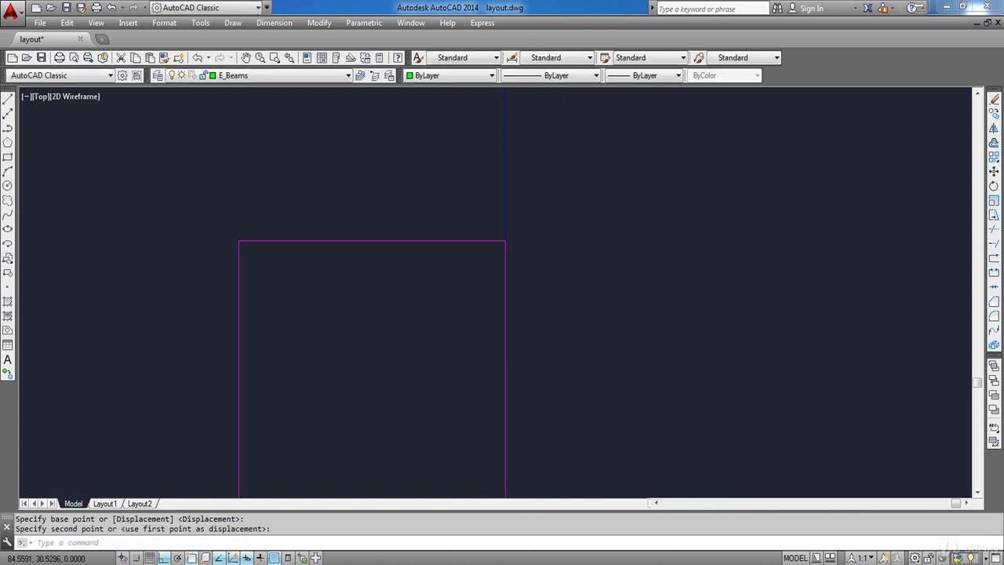
scroll(531, 271, down, 5)
scroll(482, 335, up, 5)
click(514, 273)
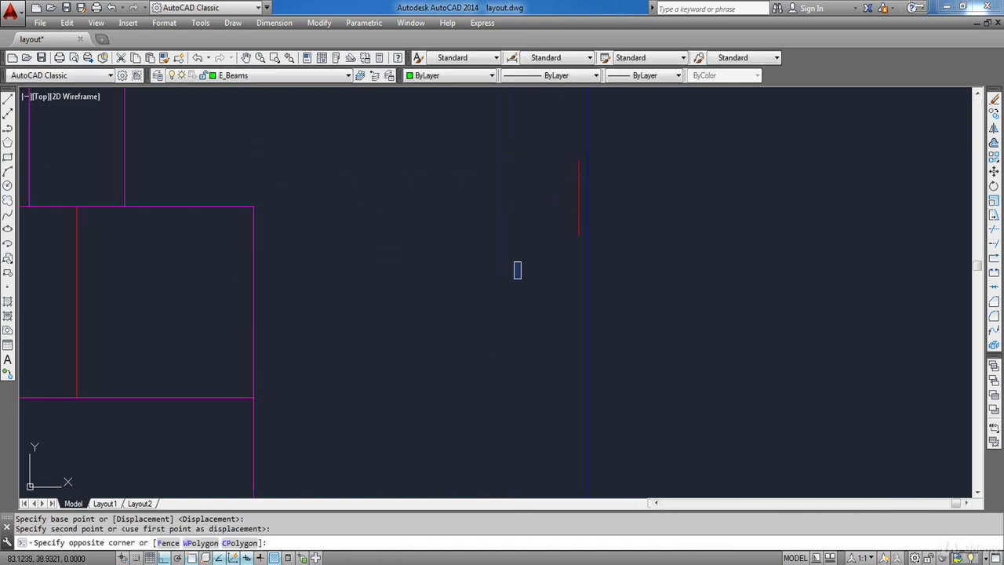
click(642, 135)
text(m)
key(Return)
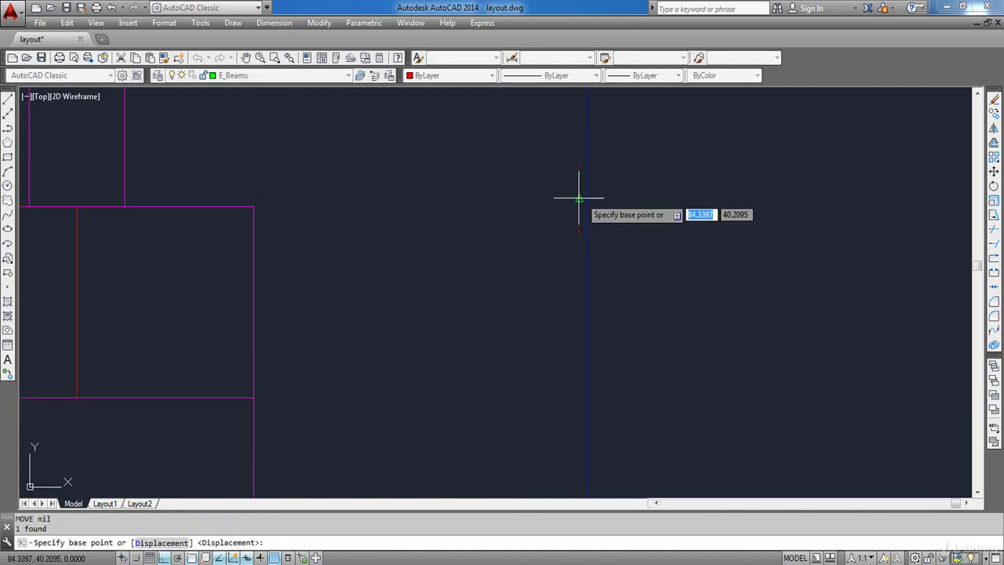
click(579, 198)
click(587, 199)
key(Escape)
scroll(611, 168, down, 5)
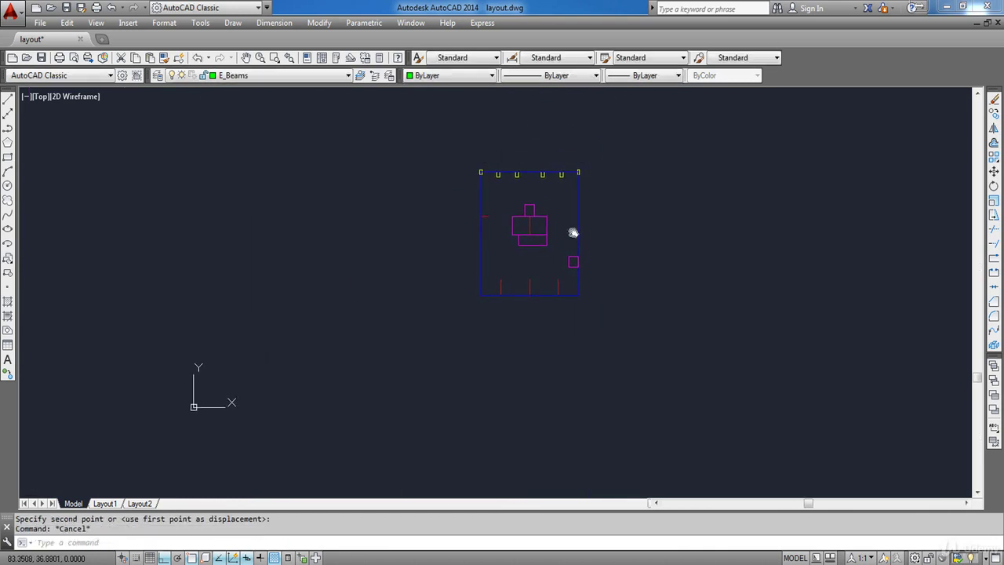
scroll(556, 239, up, 2)
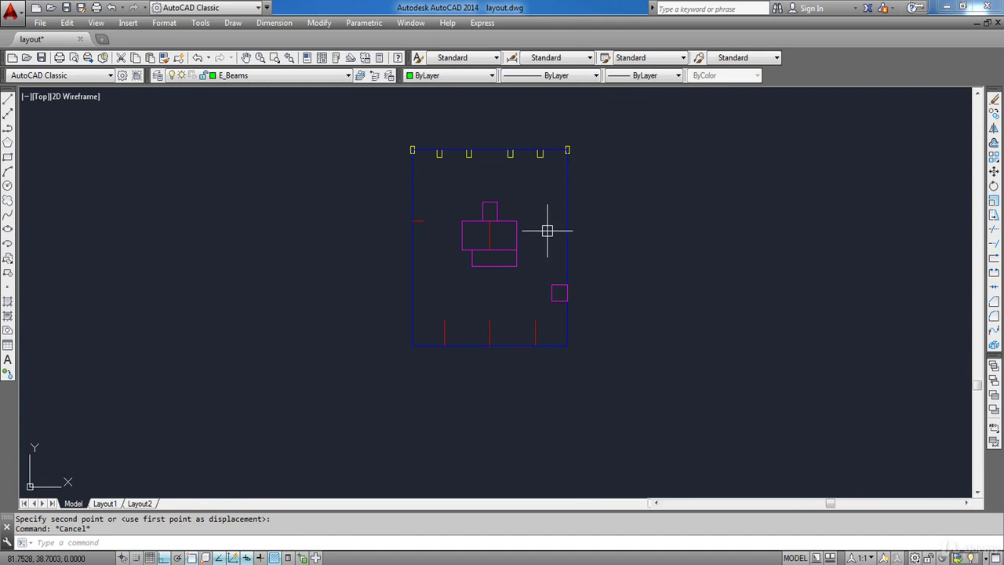
Freeze the E_Openings and E_Slabs layers
middle_drag(491, 210, 452, 237)
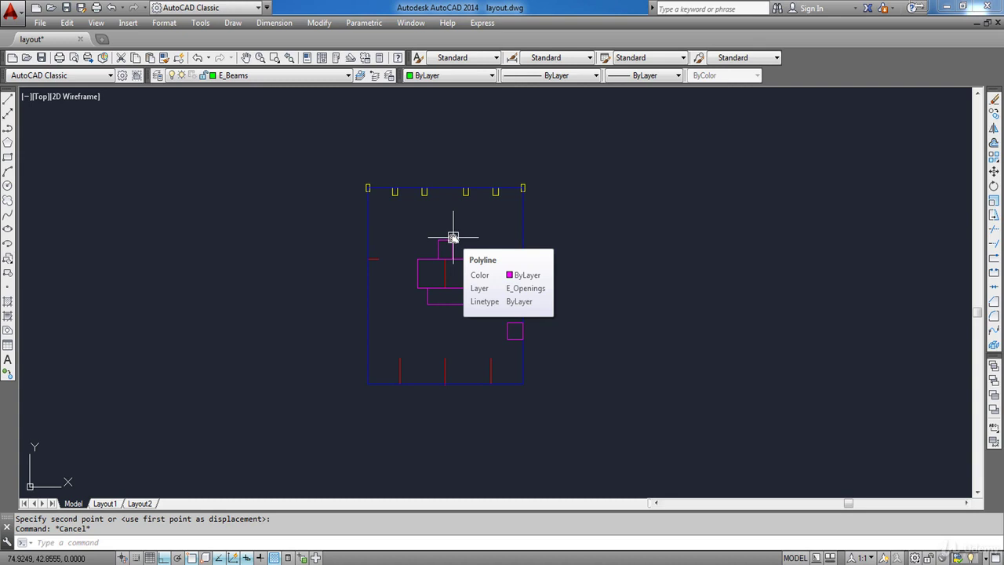
text(la)
key(Return)
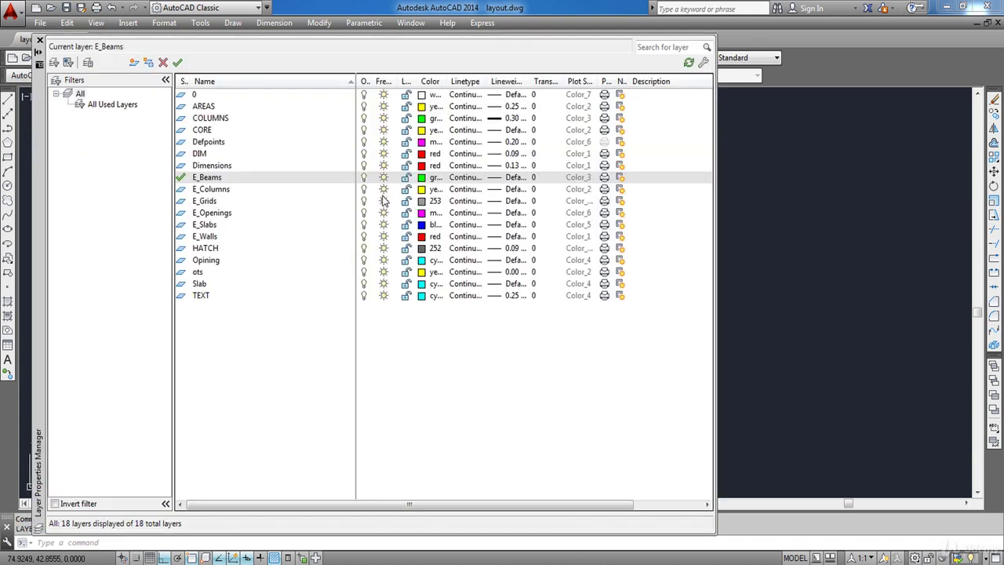
click(384, 225)
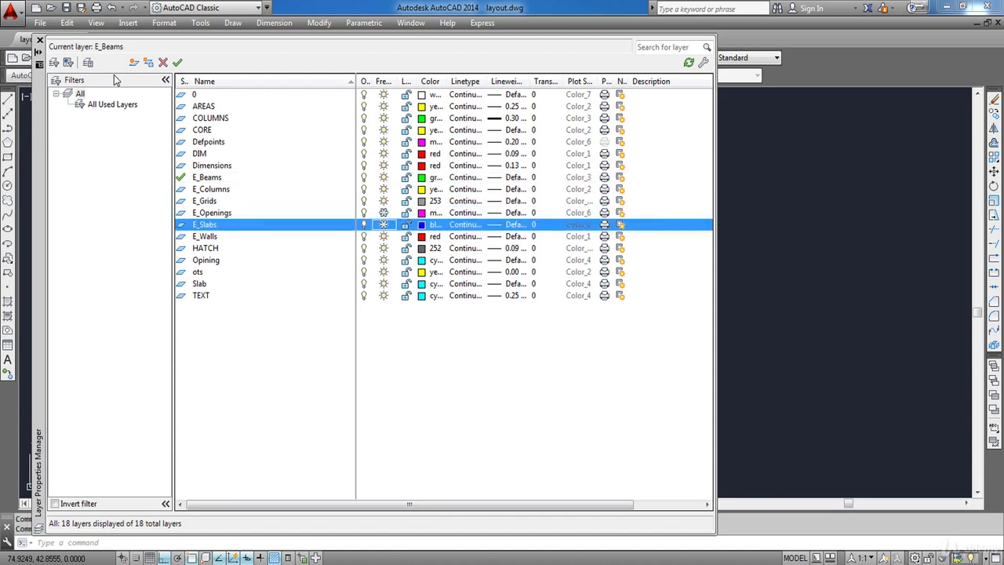
click(39, 40)
Draw a beam line up the left edge from the lower-left wall corner to the lower end of the short vertical wall
middle_drag(378, 201, 399, 205)
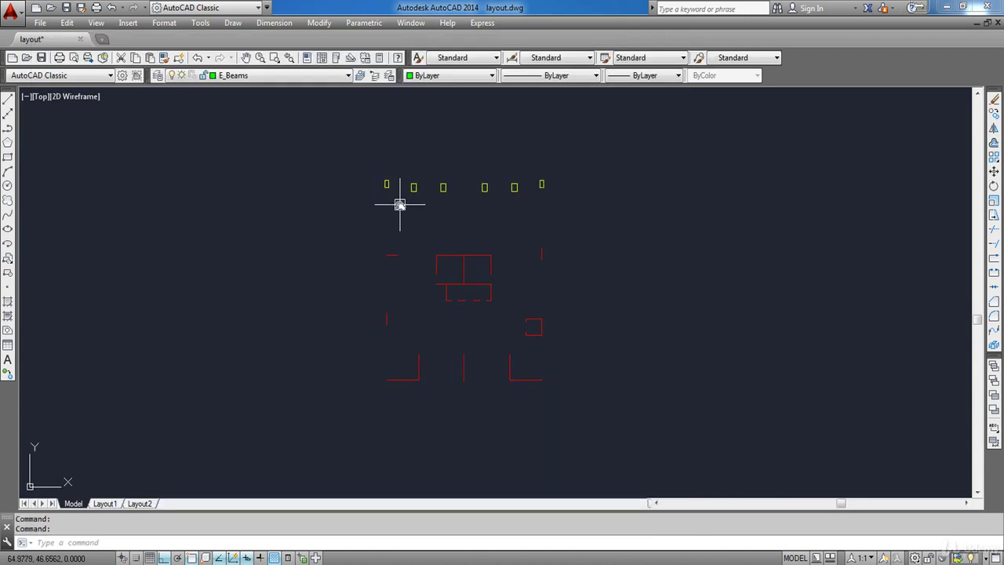
scroll(399, 205, up, 2)
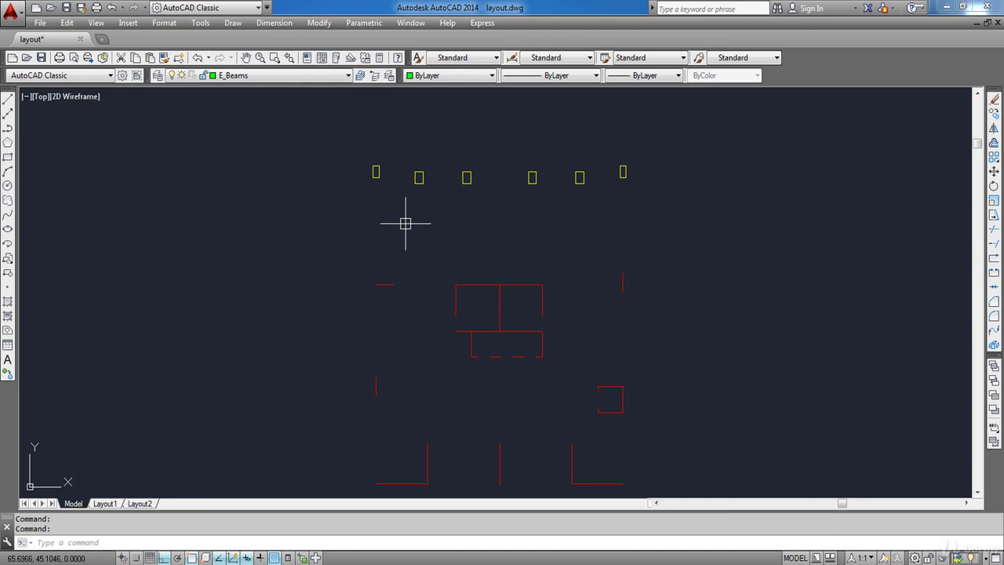
click(8, 100)
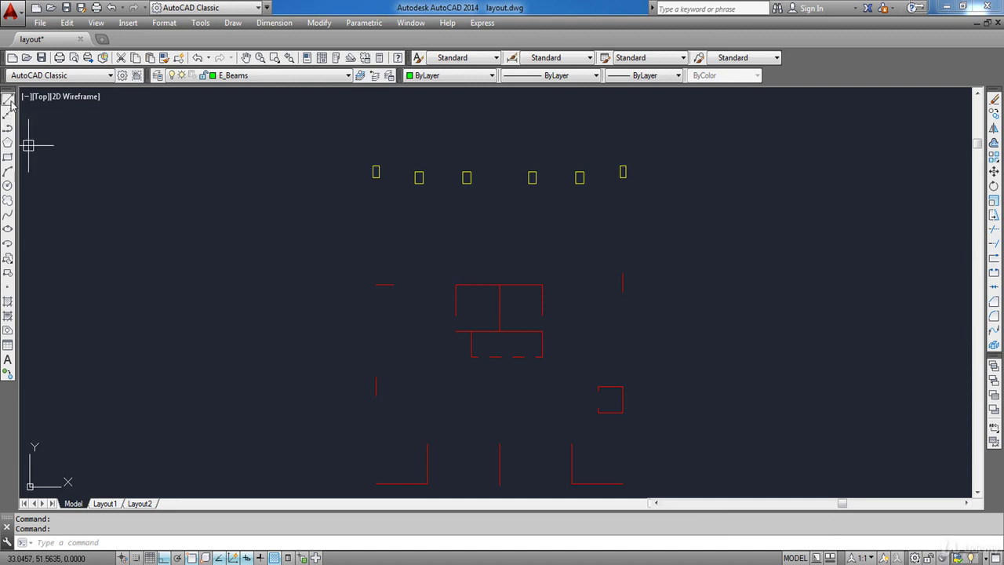
middle_drag(420, 388, 422, 294)
scroll(390, 397, up, 4)
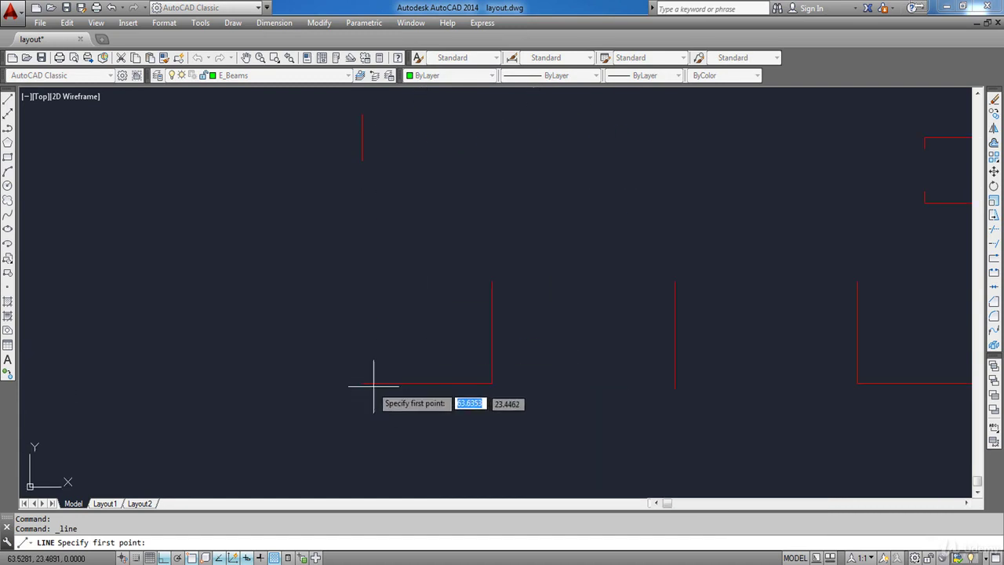
click(366, 383)
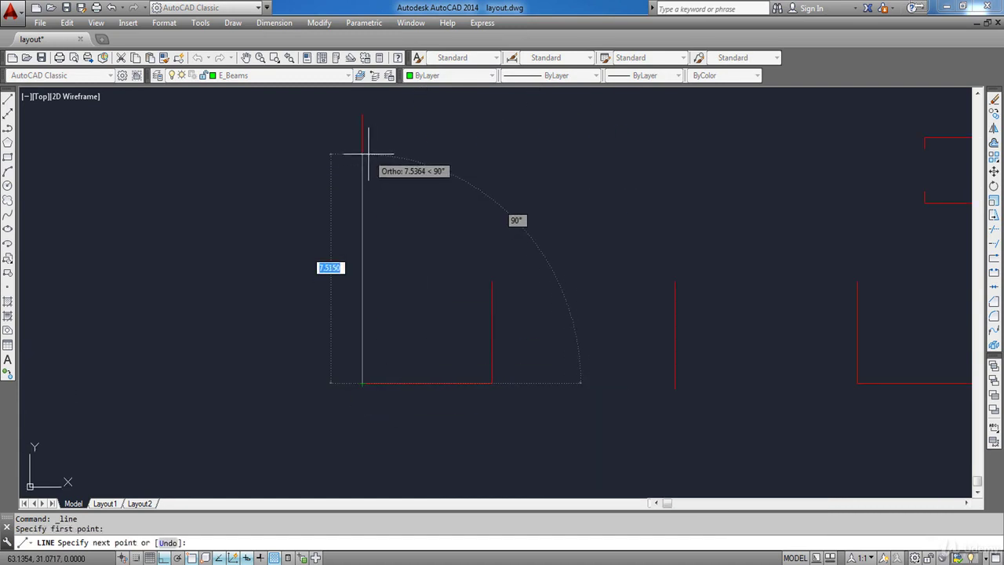
click(363, 160)
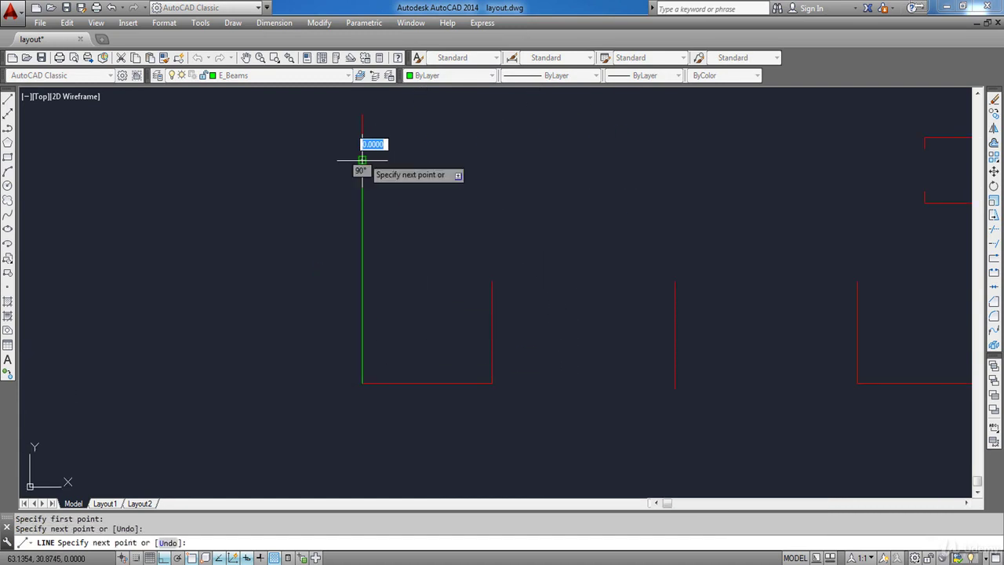
key(Escape)
Draw a beam line from the upper end of the left edge's short vertical wall to the outer end of the horizontal stub wall
scroll(400, 200, down, 2)
middle_drag(383, 128, 426, 301)
key(space)
click(419, 321)
scroll(429, 151, up, 3)
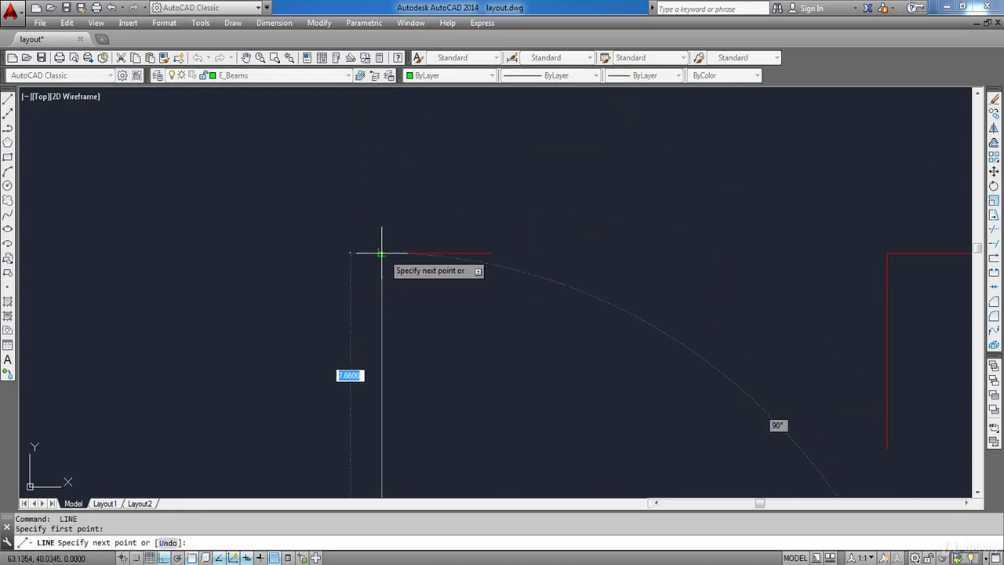
click(381, 253)
key(Escape)
Draw a beam line from the stub wall's outer end to the upper-left corner column's center, located midway between its top and bottom midpoints
key(space)
scroll(386, 235, down, 2)
click(387, 332)
middle_drag(403, 202, 401, 375)
scroll(392, 163, up, 3)
shift+right_click(387, 164)
click(426, 202)
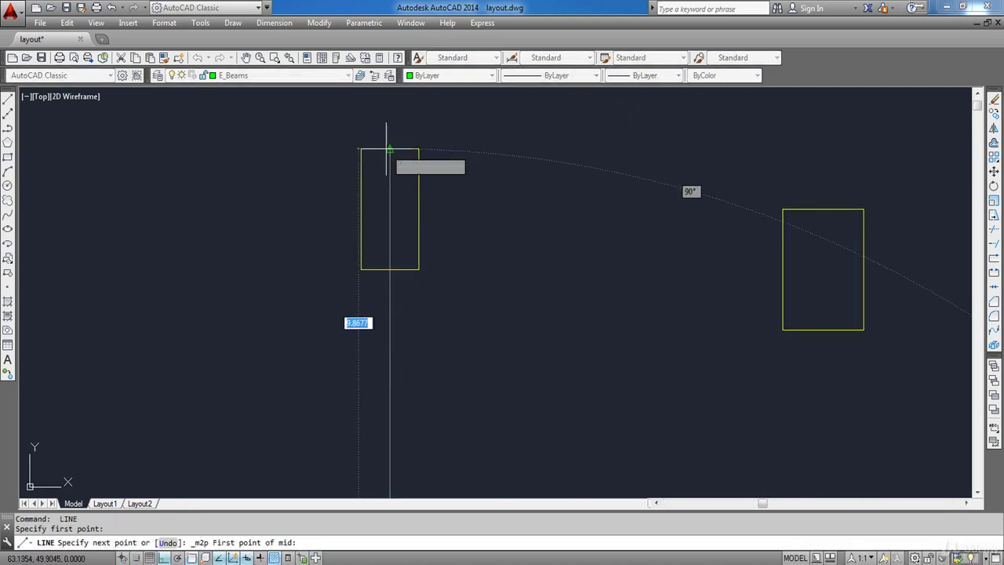
click(390, 149)
click(389, 269)
key(Escape)
Draw beam lines along the bottom edge from the left wall corner through the middle wall to the right wall corner
scroll(390, 272, down, 5)
middle_drag(470, 478, 445, 258)
key(space)
click(388, 247)
scroll(461, 247, up, 1)
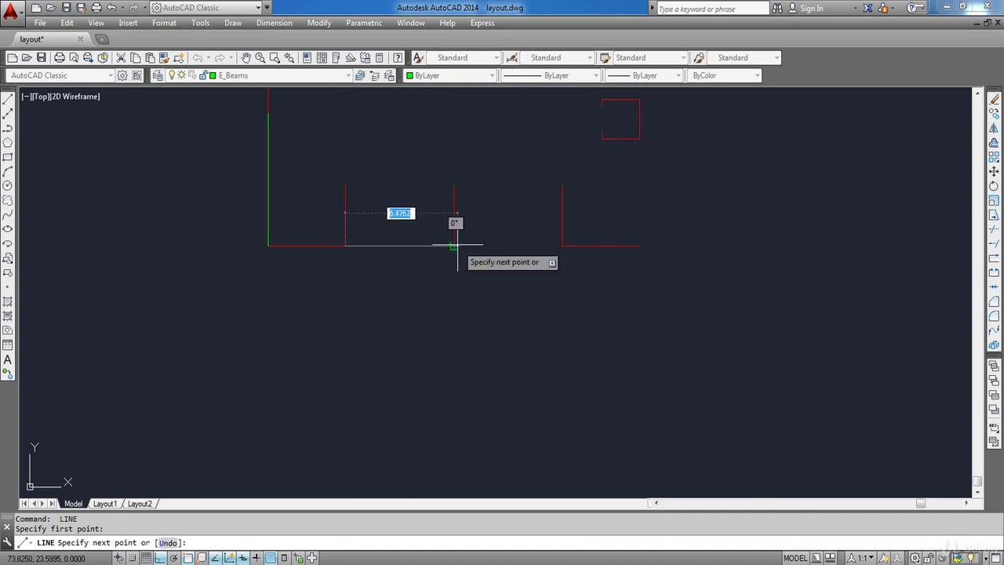
click(456, 245)
scroll(542, 245, up, 2)
click(587, 246)
key(Escape)
Draw a beam line up the right edge from the lower-right wall corner to the small shaft's lower-right corner
middle_drag(588, 246, 335, 367)
key(space)
click(532, 367)
scroll(534, 106, up, 2)
middle_drag(533, 106, 471, 478)
click(493, 267)
key(Escape)
Draw a beam line from the small shaft's upper-right corner to the lower end of the short vertical wall on the right edge
key(space)
click(473, 229)
middle_drag(490, 329, 487, 348)
scroll(488, 347, down, 4)
middle_drag(471, 234, 476, 383)
scroll(485, 275, up, 2)
click(486, 275)
key(Escape)
Draw a beam line from the right short wall's upper end to the upper-right corner column's center, located midway between two points
middle_drag(546, 222, 545, 363)
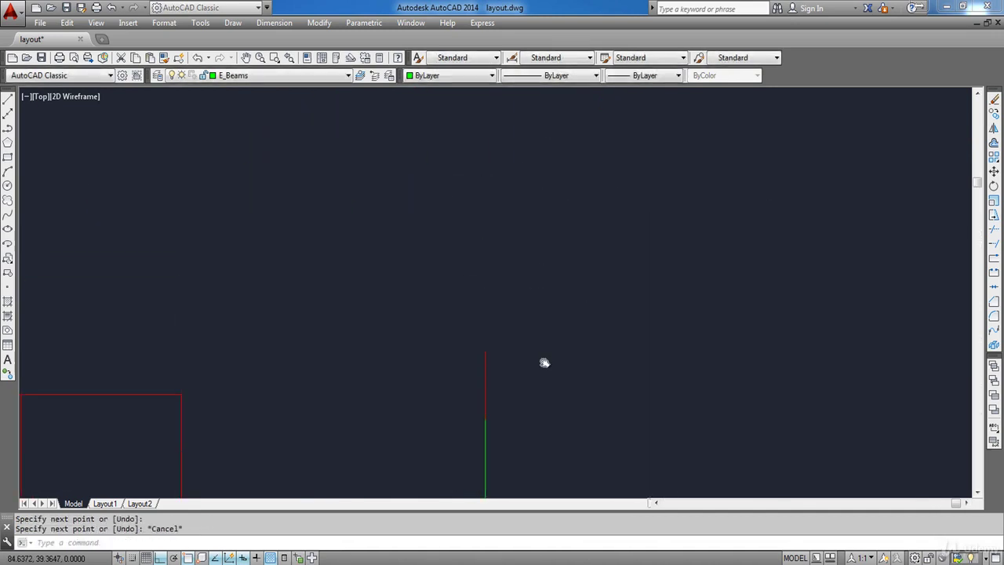
key(space)
click(485, 354)
scroll(486, 251, down, 3)
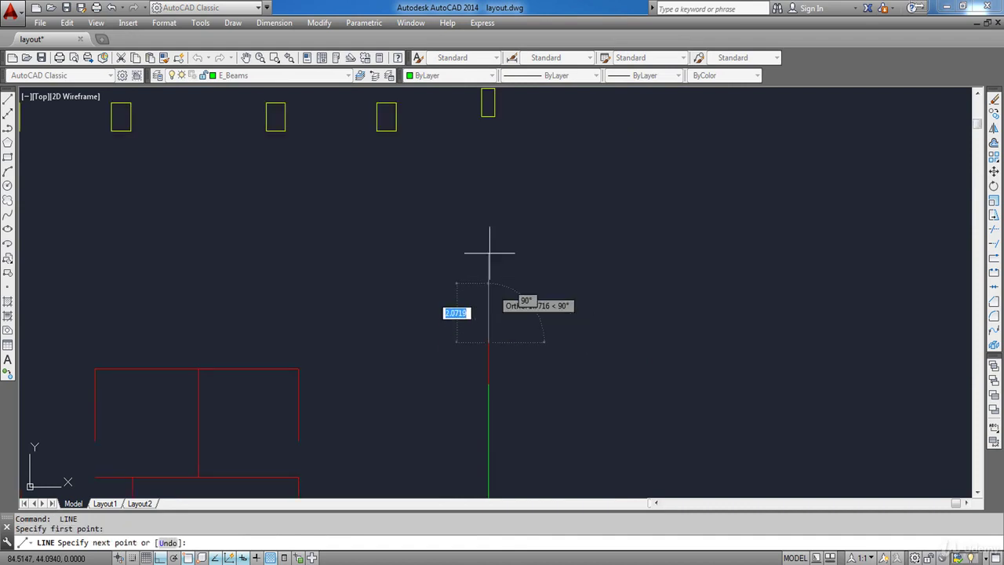
middle_drag(487, 251, 491, 383)
scroll(492, 213, up, 4)
shift+right_click(493, 215)
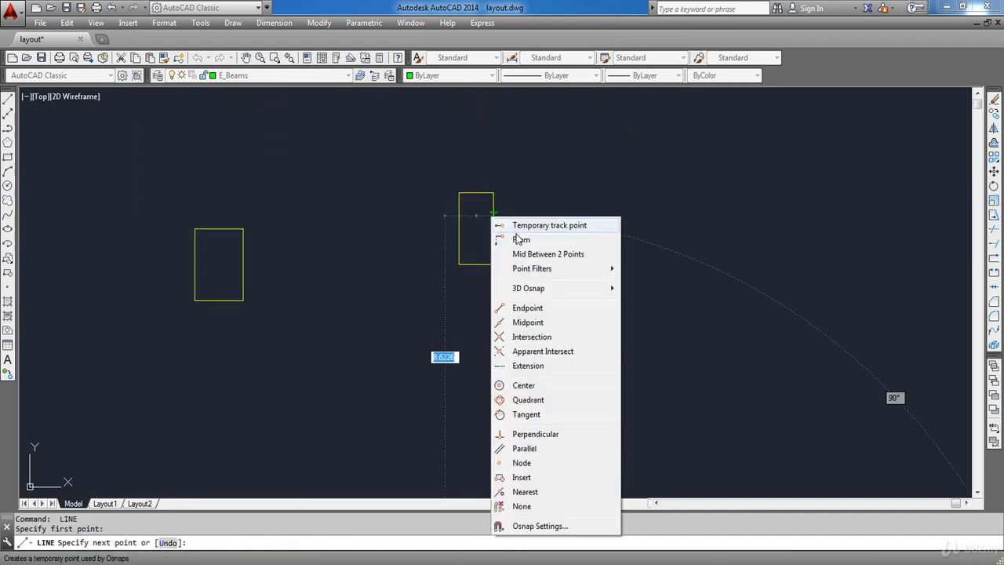
click(529, 254)
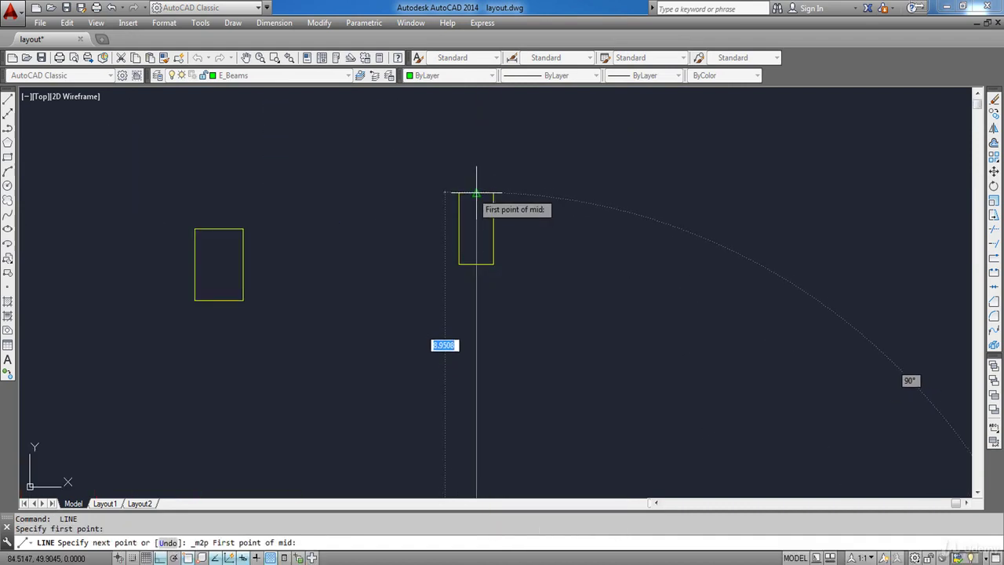
click(476, 192)
key(Escape)
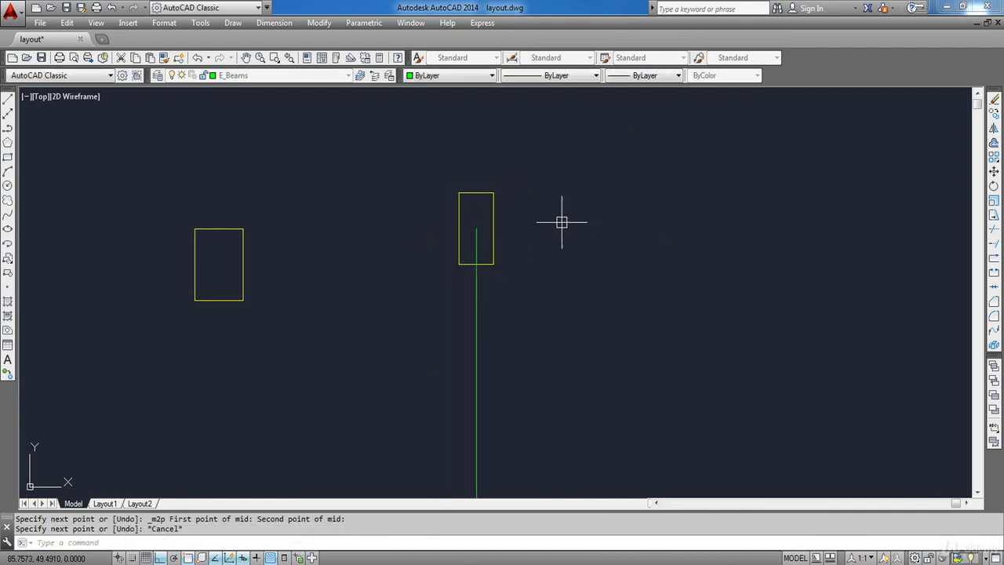
Draw a beam line across the left gap in the central core's lower wall
scroll(560, 218, down, 4)
scroll(479, 339, up, 5)
scroll(470, 322, up, 5)
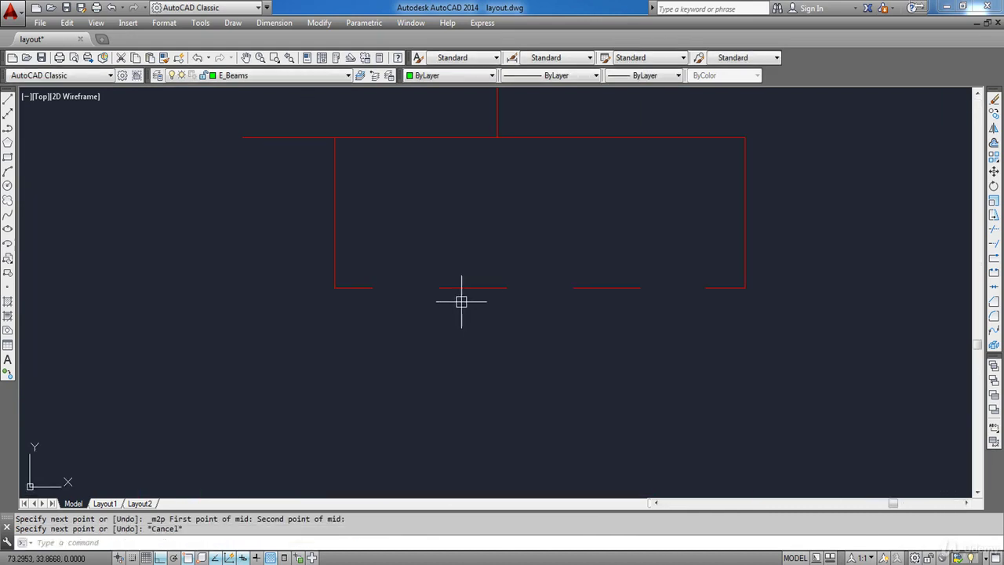
key(Return)
click(373, 288)
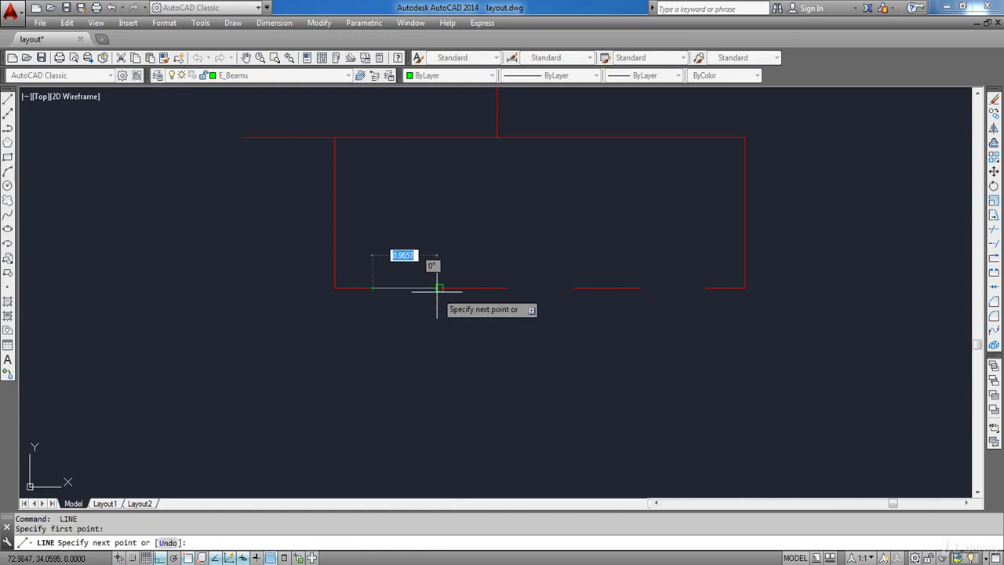
click(442, 290)
key(Return)
Draw a beam line across the middle gap in the central core's lower wall
key(Return)
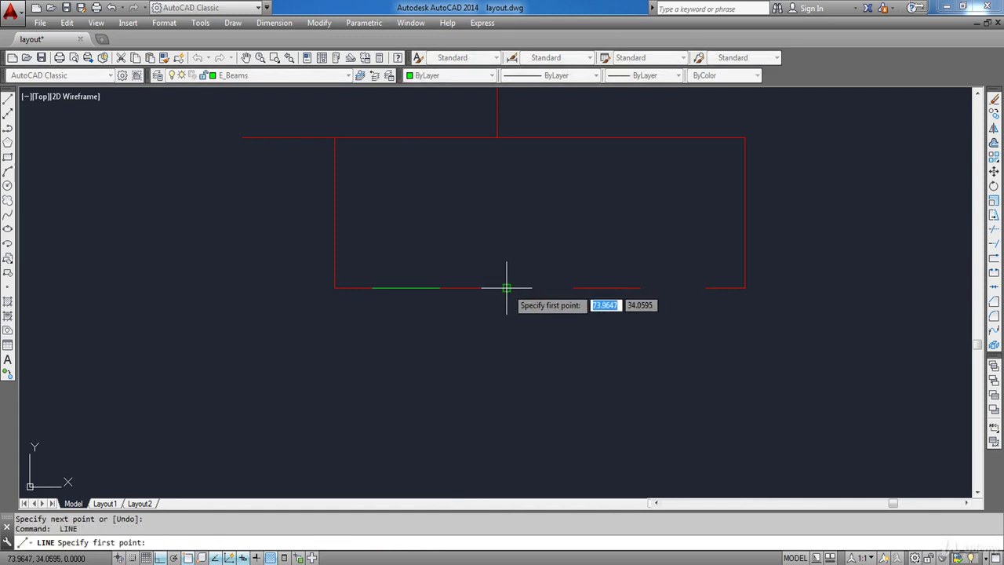
click(507, 287)
click(573, 287)
key(Return)
Draw a beam line across the right gap in the central core's lower wall
key(Return)
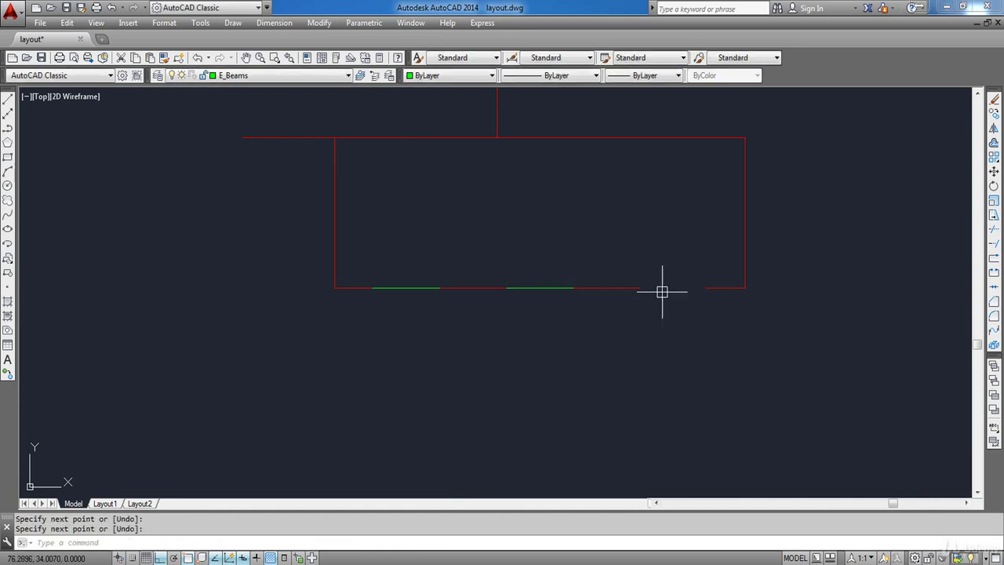
click(646, 288)
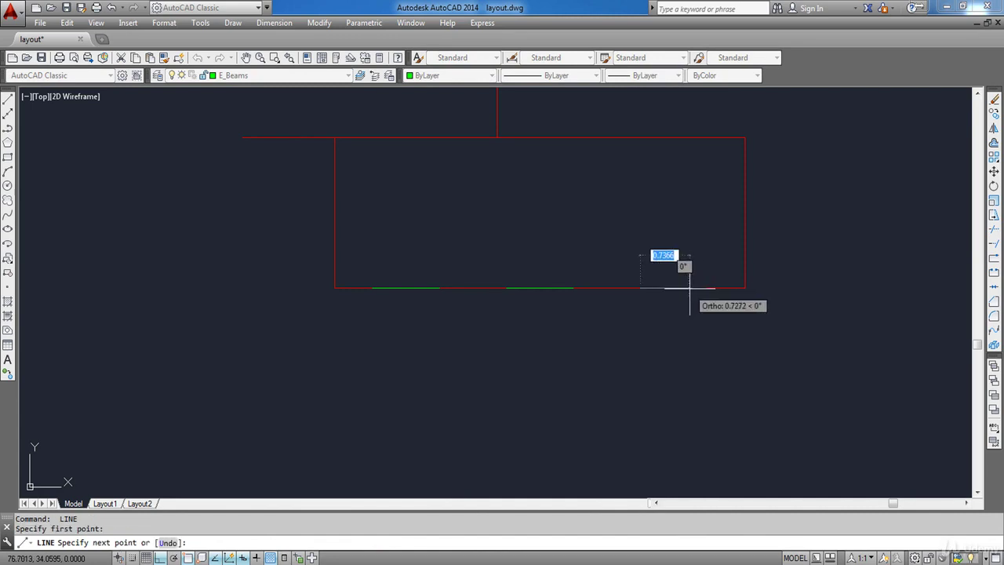
click(702, 287)
key(Return)
Draw a beam line across the door gap on the left side of the small shaft at the right edge
scroll(493, 192, down, 2)
middle_drag(595, 290, 422, 251)
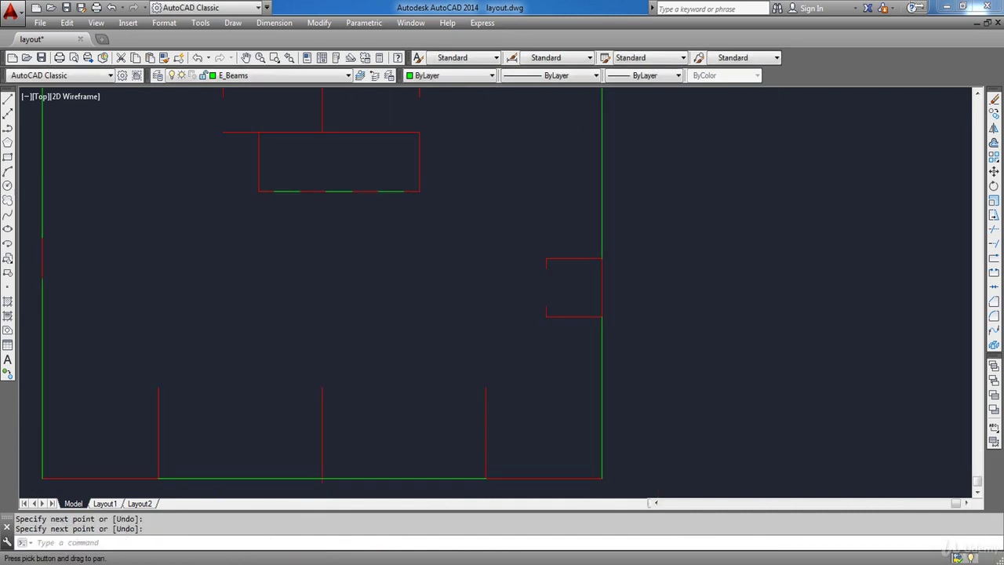
scroll(548, 279, up, 2)
key(Return)
click(543, 352)
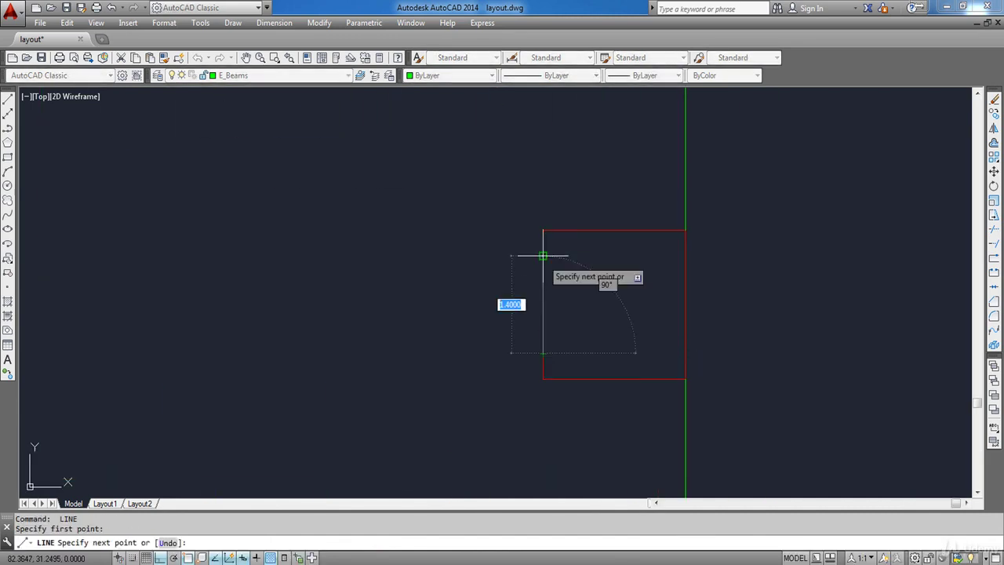
click(543, 256)
key(Escape)
Undo the last layer change and make E_Grids the current layer
scroll(511, 261, down, 3)
middle_drag(468, 231, 578, 327)
scroll(521, 281, down, 2)
mouse_move(462, 233)
middle_down()
mouse_move(475, 279)
mouse_move(468, 255)
middle_up()
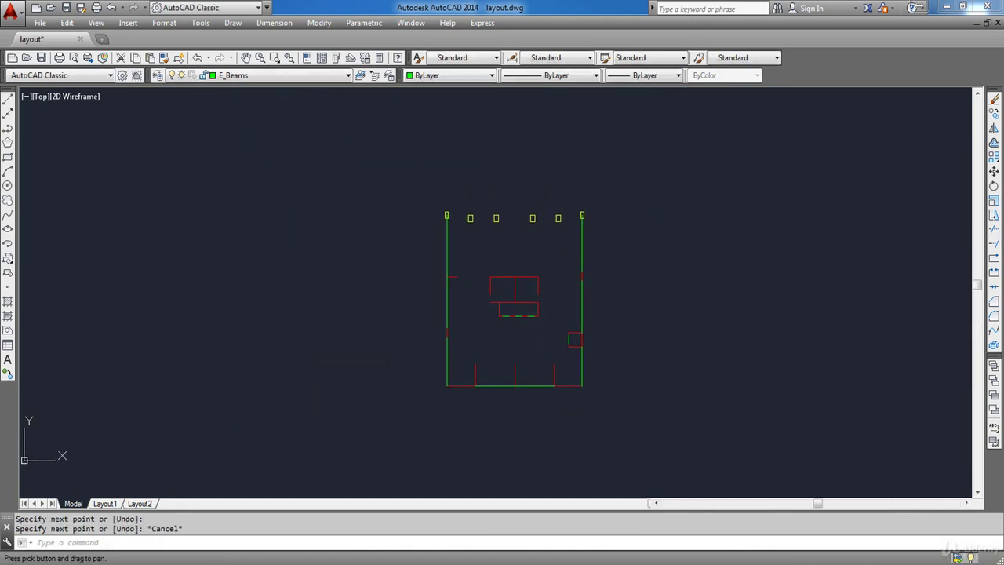
key(ctrl+z)
click(255, 77)
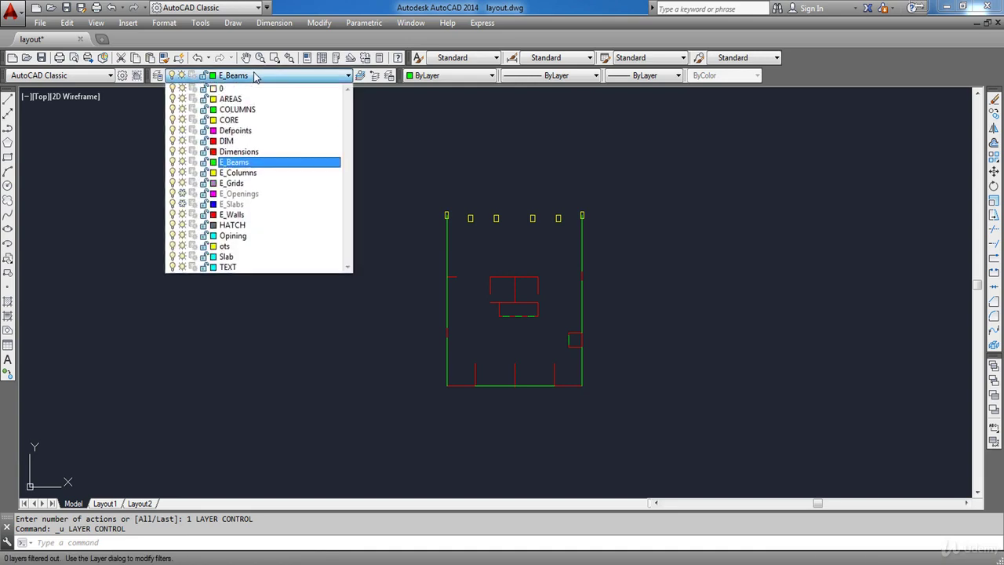
click(246, 185)
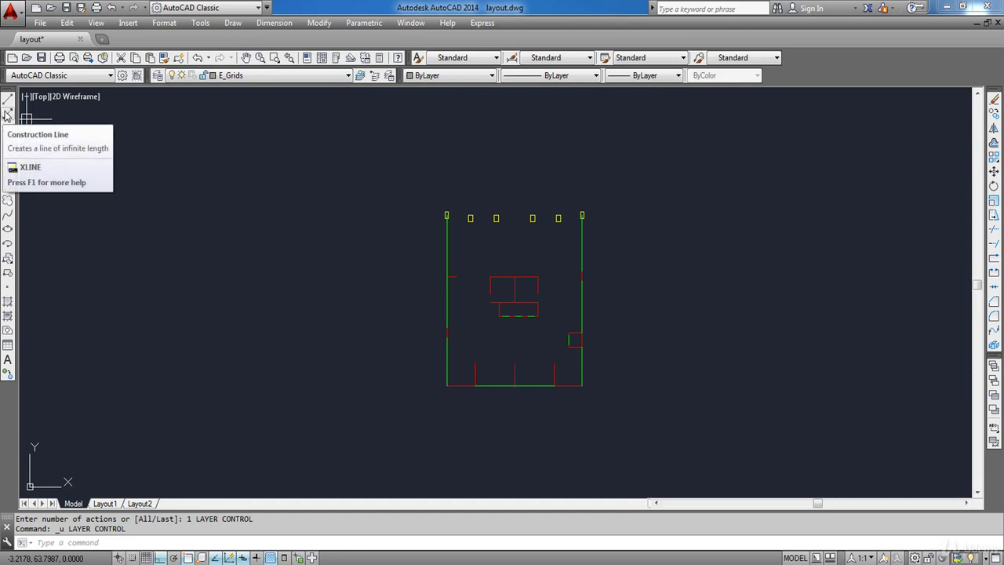
Draw a vertical construction line along the left edge beam, through the upper-left corner column
click(8, 113)
scroll(463, 245, up, 5)
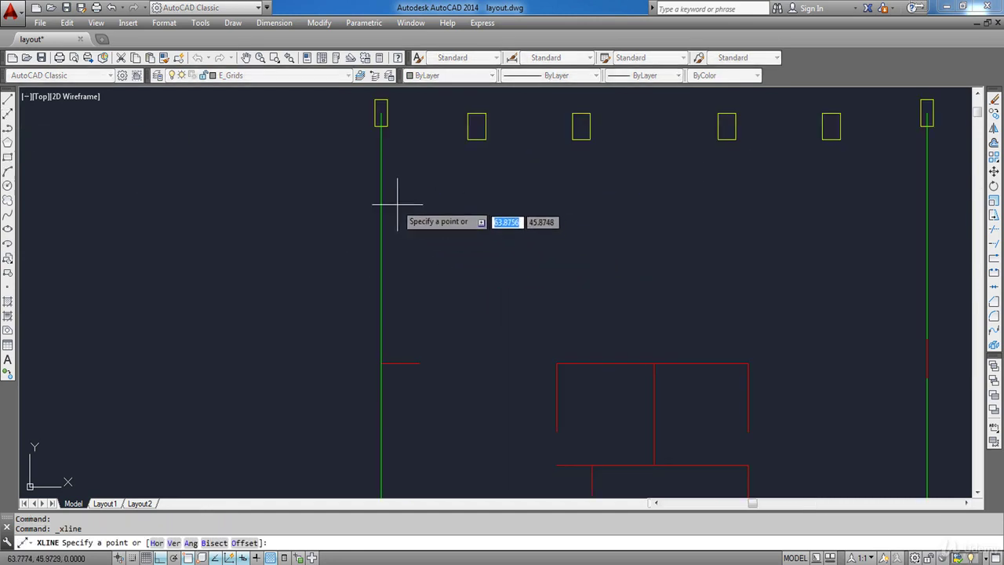
click(382, 208)
click(382, 217)
key(Return)
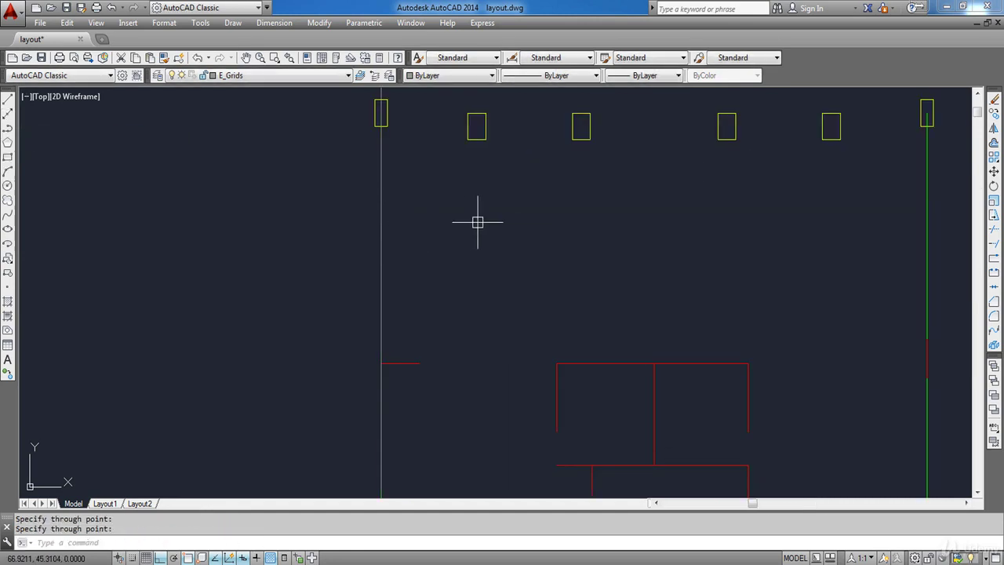
Draw a vertical construction line through the top midpoint of the second column from the left
key(Return)
click(476, 115)
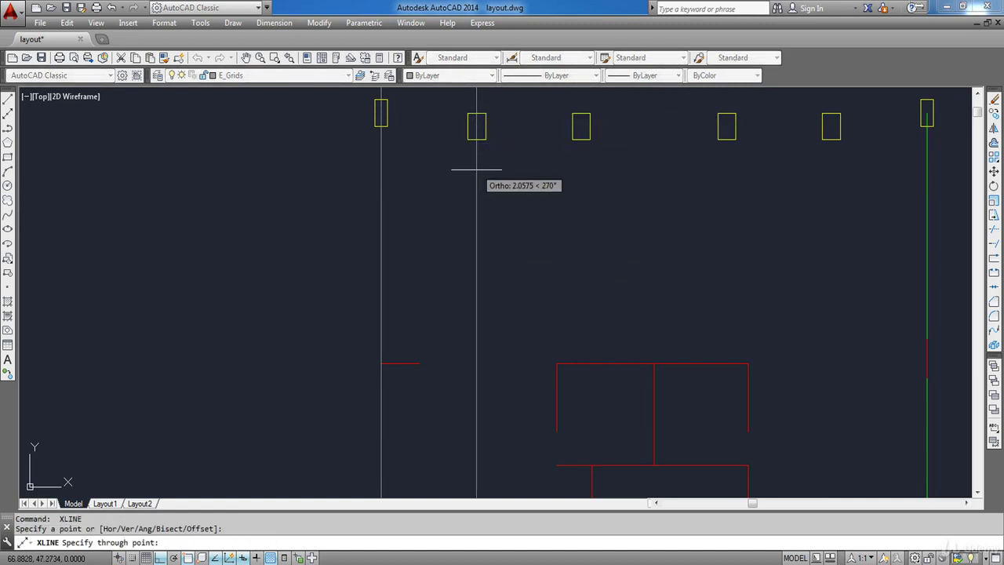
click(460, 167)
key(Escape)
Draw a vertical construction line through the third column from the left
middle_drag(601, 188, 451, 226)
key(Return)
click(435, 205)
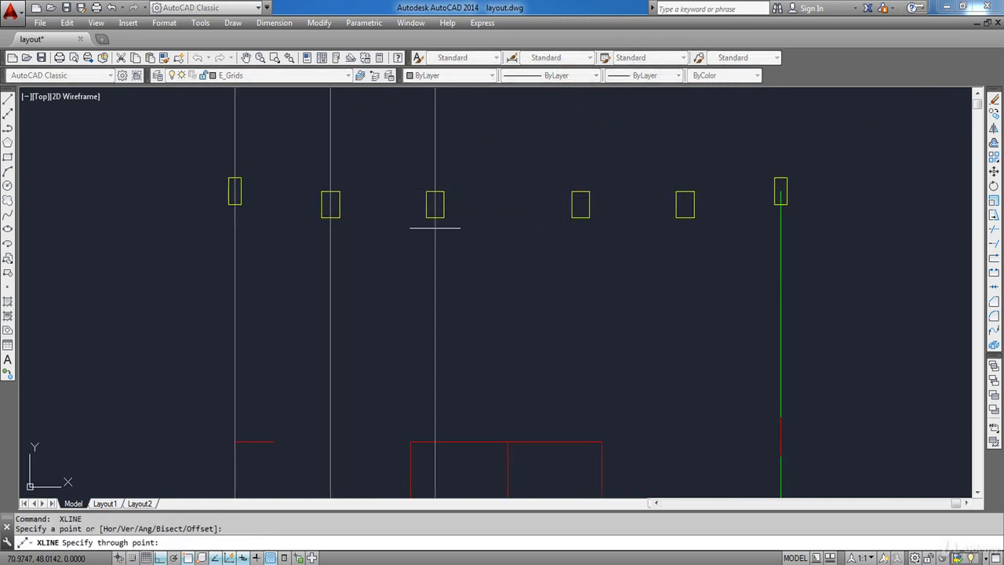
click(435, 279)
key(Return)
Draw a vertical construction line through the top midpoint of the fourth column from the left
middle_drag(541, 296, 524, 297)
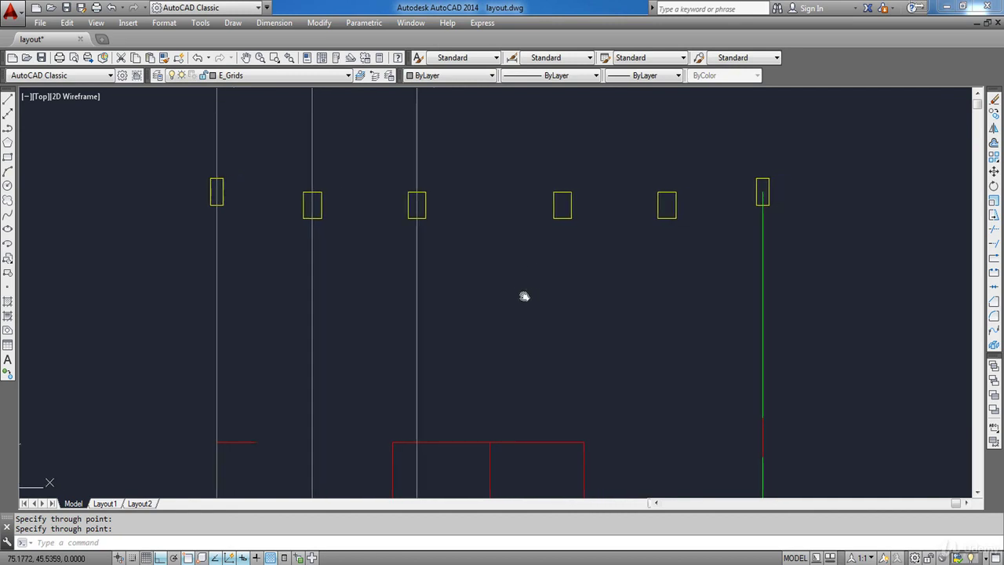
key(Return)
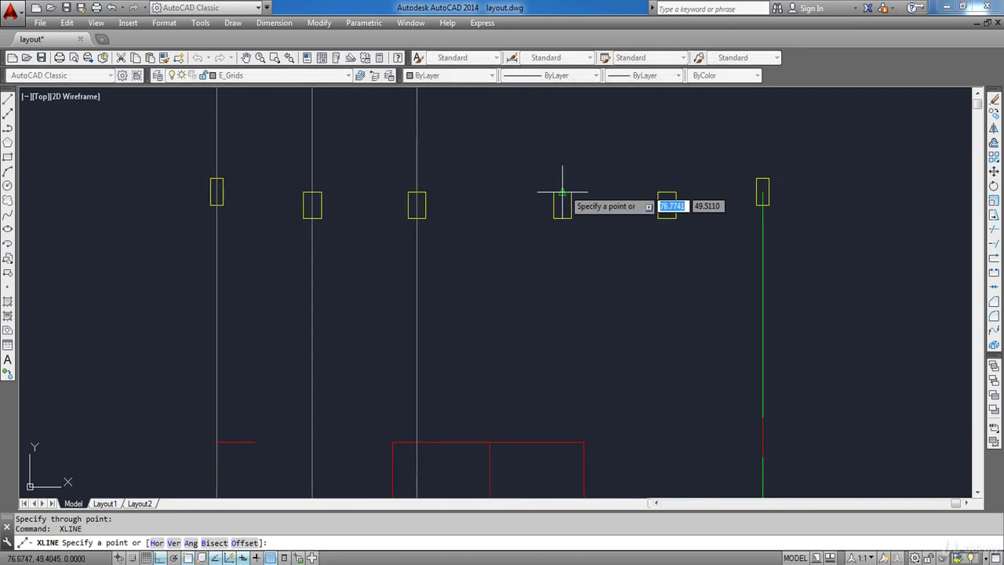
click(562, 192)
click(562, 235)
key(Escape)
Draw a vertical construction line through the top midpoint of the fifth column from the left
key(Return)
click(666, 192)
click(666, 248)
key(Escape)
Draw a vertical construction line along the right edge beam, through the upper-right corner column
middle_drag(753, 180, 330, 179)
key(Return)
click(497, 192)
click(540, 265)
key(Escape)
Draw a horizontal construction line through the center of the upper-left corner column
scroll(331, 179, up, 2)
key(Return)
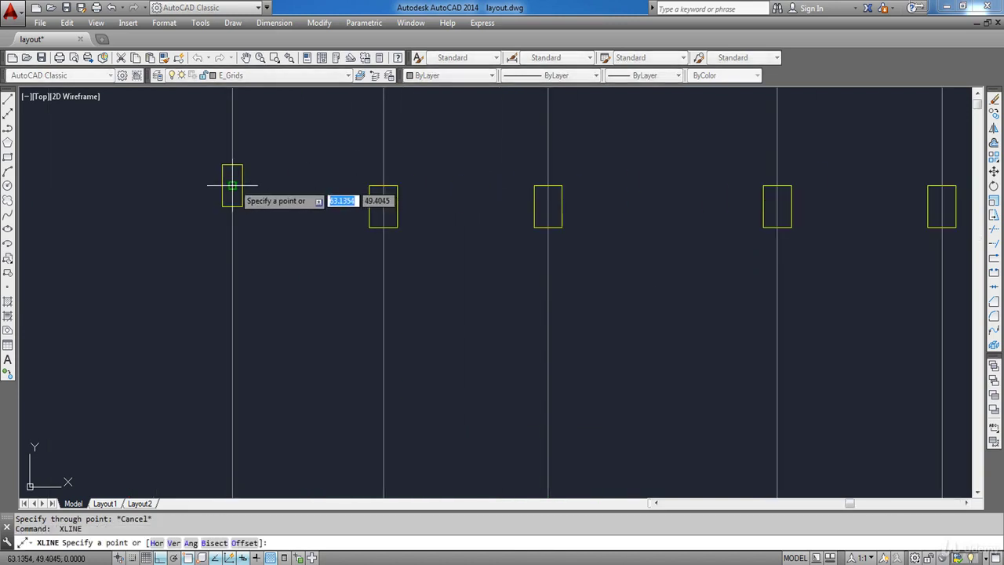
click(224, 185)
click(337, 163)
key(Escape)
Draw a horizontal construction line along the top wall of the central core
key(Return)
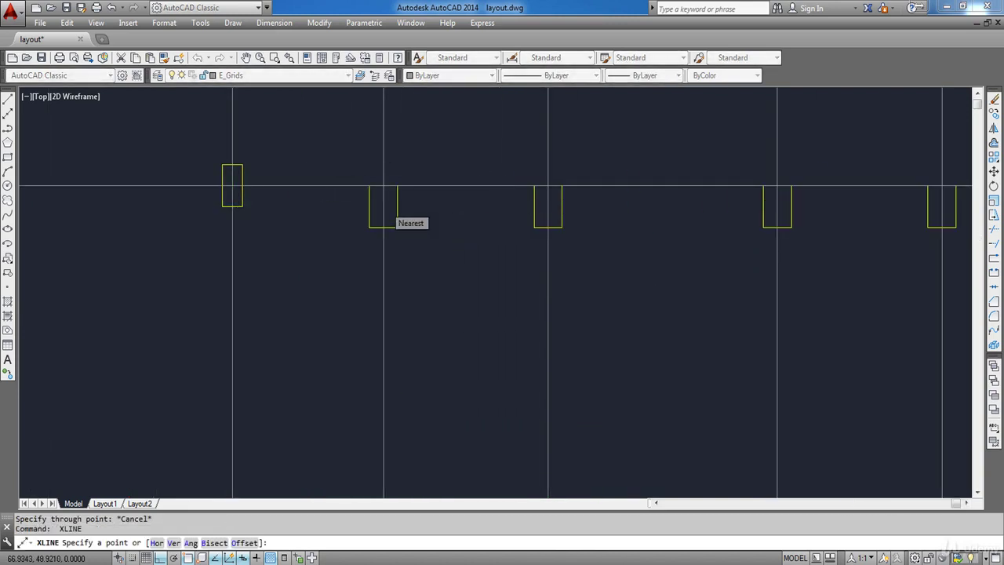
middle_drag(385, 206, 390, 131)
scroll(390, 131, down, 5)
scroll(363, 221, up, 5)
click(355, 228)
click(341, 228)
key(Escape)
middle_drag(489, 260, 322, 207)
scroll(389, 175, down, 1)
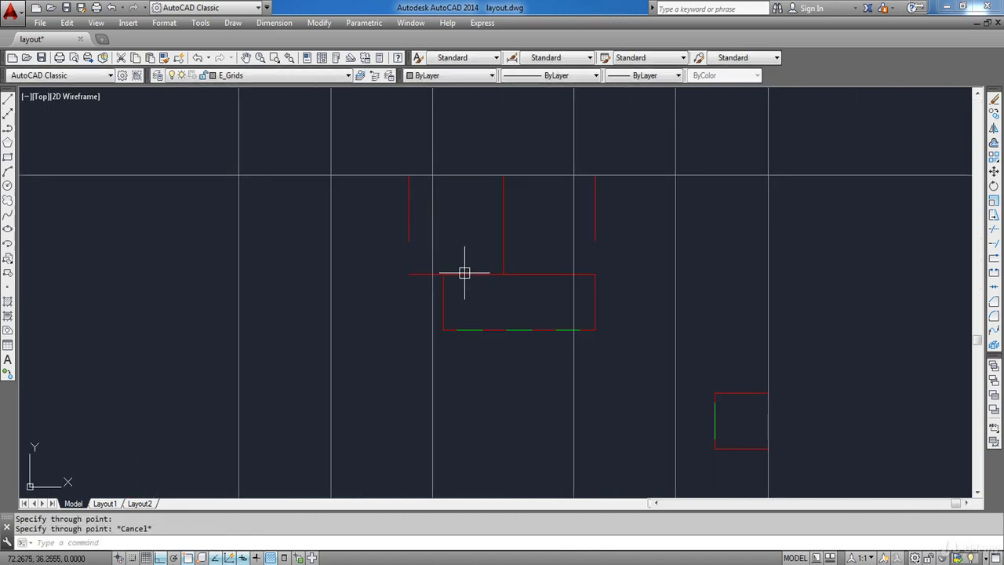
Draw horizontal construction lines along the middle and bottom walls of the central core
key(Return)
click(469, 272)
click(479, 272)
key(Escape)
middle_drag(509, 340, 475, 269)
scroll(480, 272, up, 2)
click(502, 236)
click(491, 238)
key(Escape)
scroll(463, 207, down, 4)
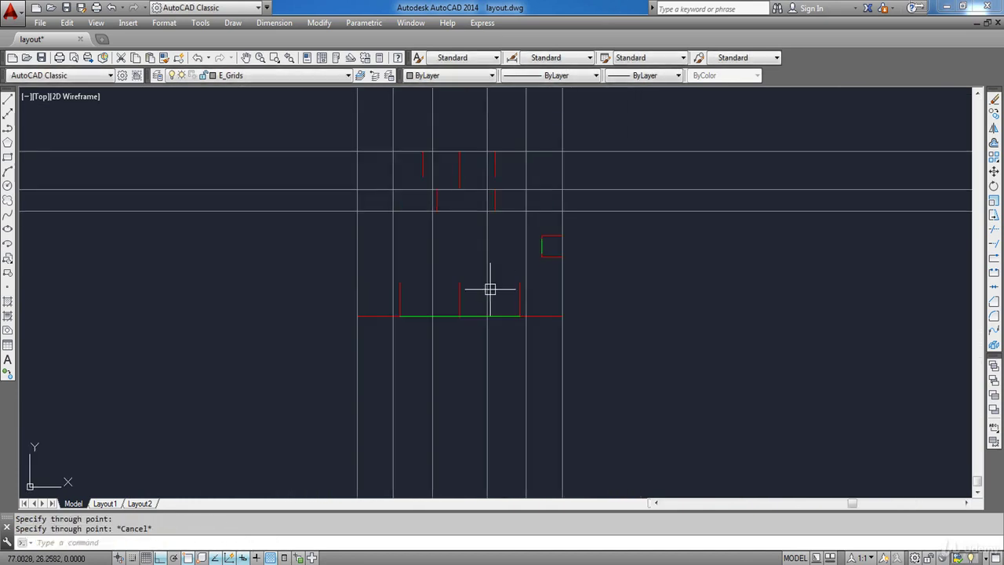
Draw a horizontal construction line along the bottom edge of the floor plan
scroll(460, 305, up, 1)
key(Return)
click(445, 322)
click(442, 323)
key(Escape)
Draw horizontal construction lines along the lower and upper walls of the small box at the plan's right edge
scroll(574, 308, up, 2)
key(Return)
click(556, 294)
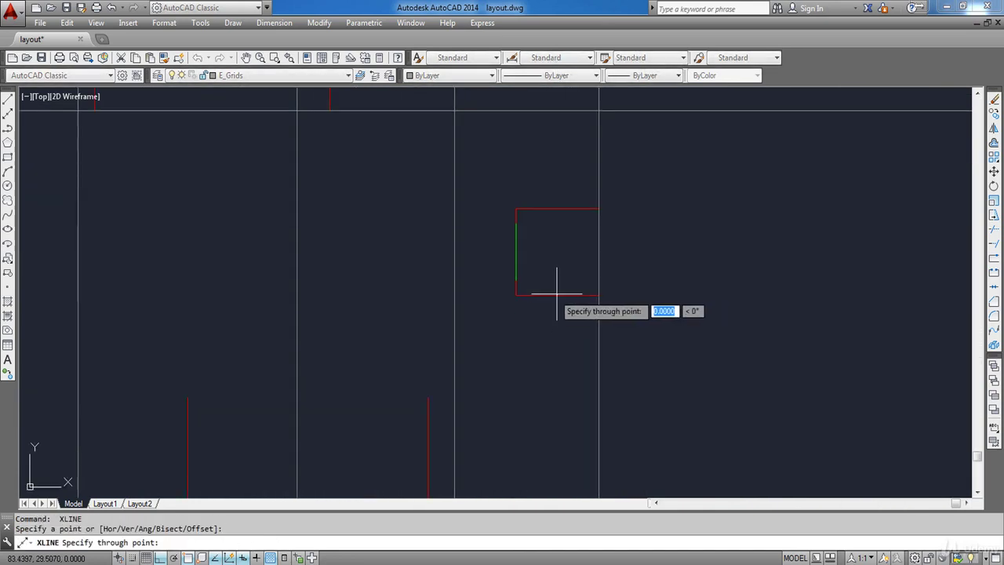
click(563, 293)
key(Escape)
key(Return)
click(557, 210)
click(560, 210)
scroll(420, 255, up, 3)
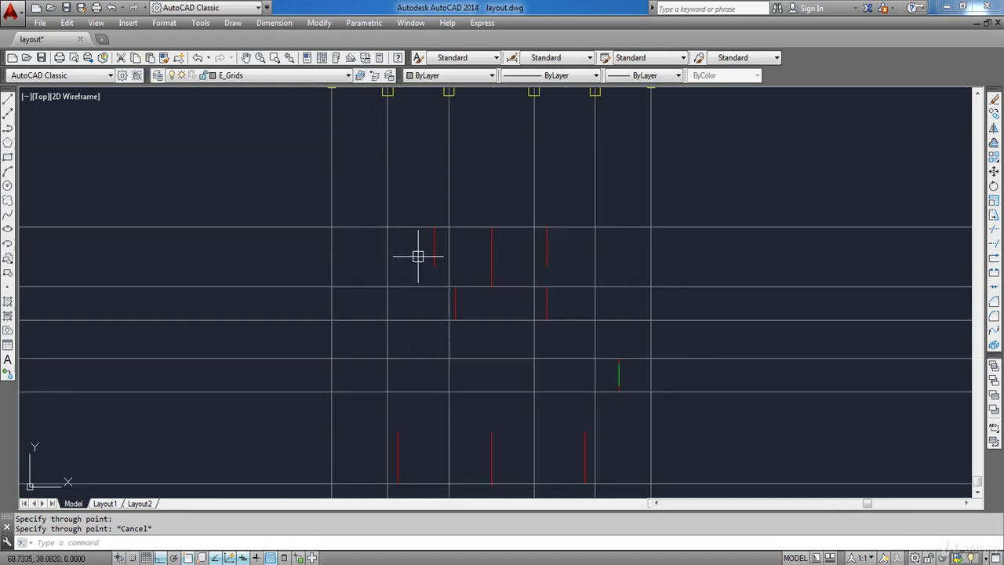
Draw vertical construction lines along the left walls of the central core's upper and lower parts
key(Return)
click(457, 198)
click(455, 228)
key(Escape)
key(Return)
click(507, 360)
click(508, 366)
key(Escape)
Draw vertical construction lines along the middle wall and the right wall of the central core
key(Return)
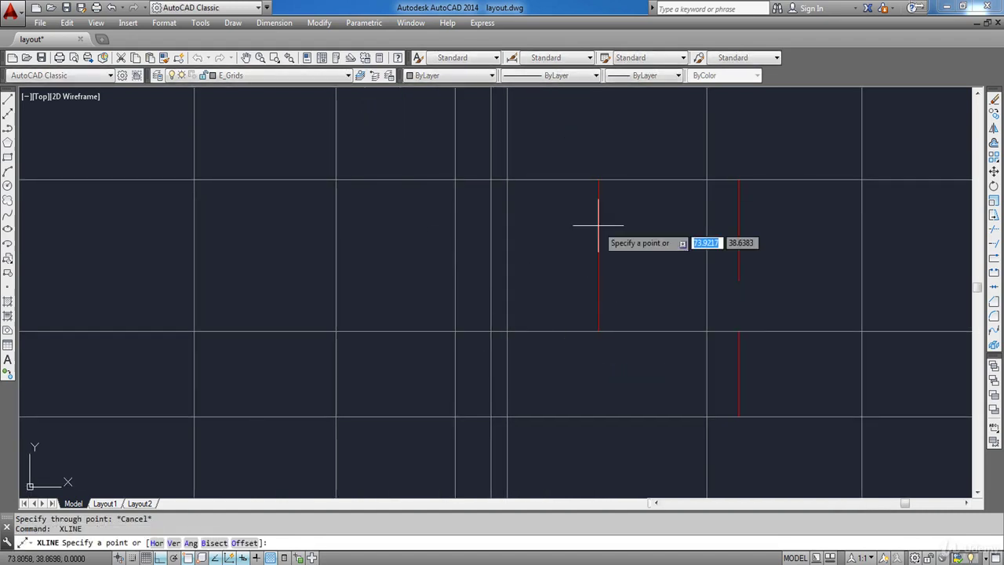
click(598, 224)
click(596, 245)
key(Escape)
middle_drag(593, 246, 352, 260)
key(Return)
click(495, 217)
key(Return)
Draw a vertical construction line along the left side of the small box at the plan's right edge
middle_drag(575, 224, 570, 143)
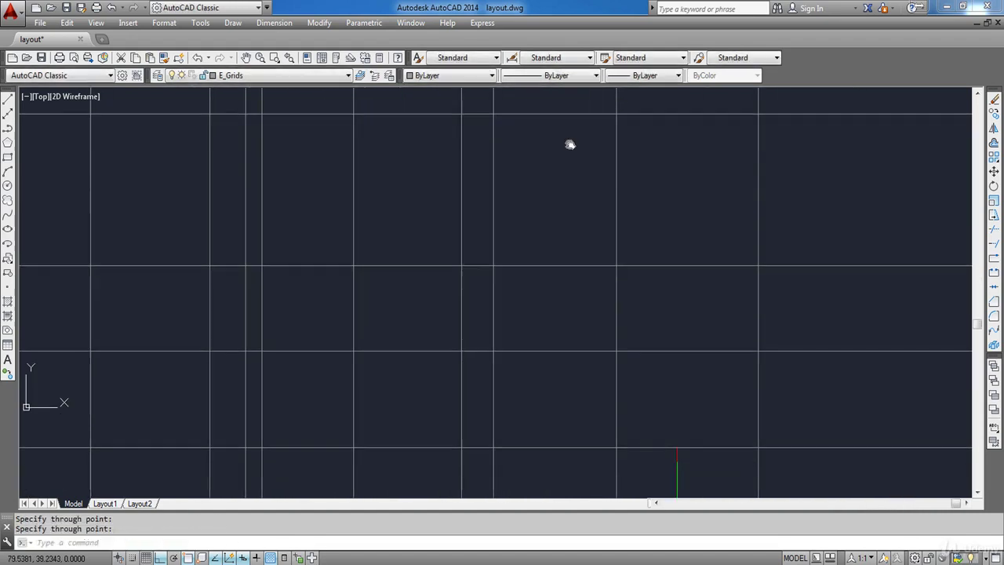
scroll(631, 345, up, 1)
key(Return)
click(640, 359)
click(640, 393)
key(Return)
Draw vertical construction lines along the right and left short walls that rise from the plan's bottom edge
scroll(606, 253, down, 4)
scroll(606, 254, up, 4)
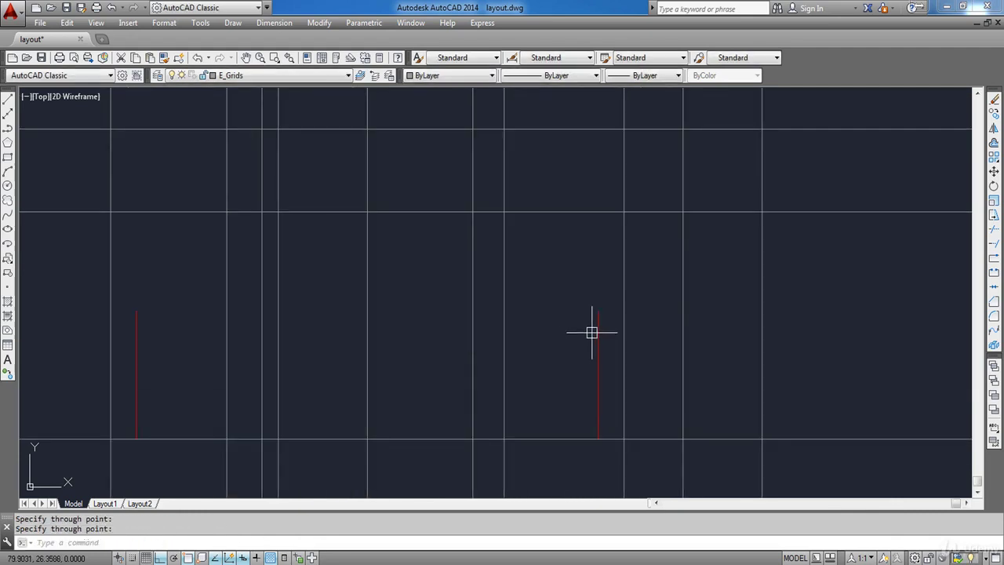
key(Return)
click(596, 335)
key(Escape)
middle_drag(601, 337, 435, 295)
key(Return)
click(430, 293)
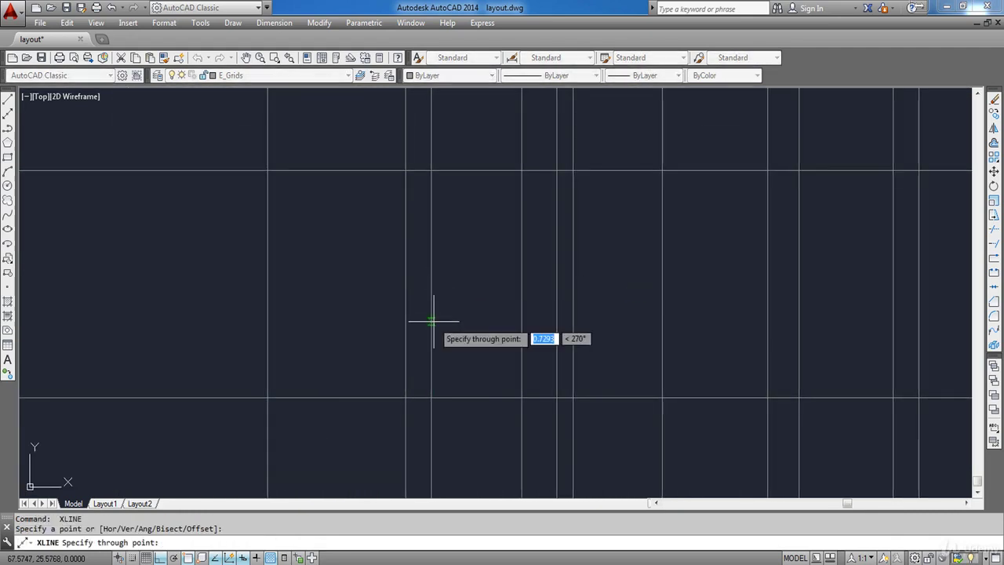
click(433, 321)
scroll(549, 253, down, 5)
middle_drag(548, 253, 536, 320)
key(Escape)
Send all horizontal and vertical construction lines to the back of the draw order
middle_drag(582, 264, 573, 315)
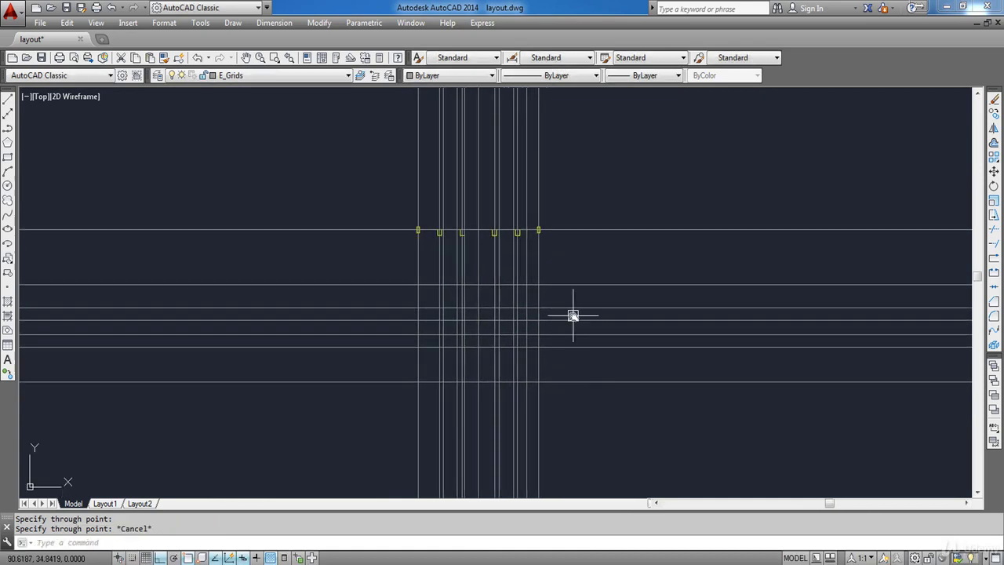
click(651, 427)
click(615, 205)
click(639, 184)
click(301, 145)
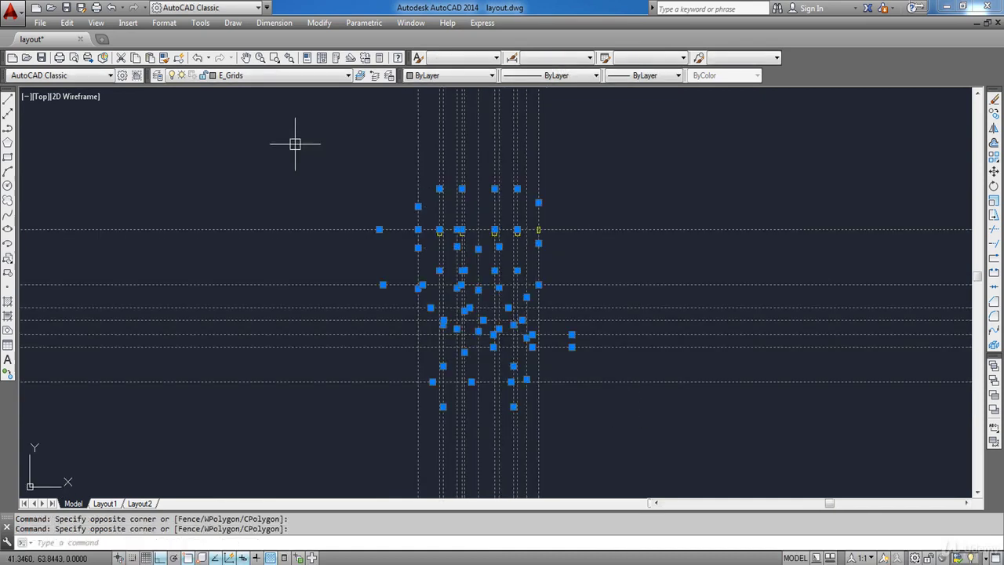
right_click(413, 142)
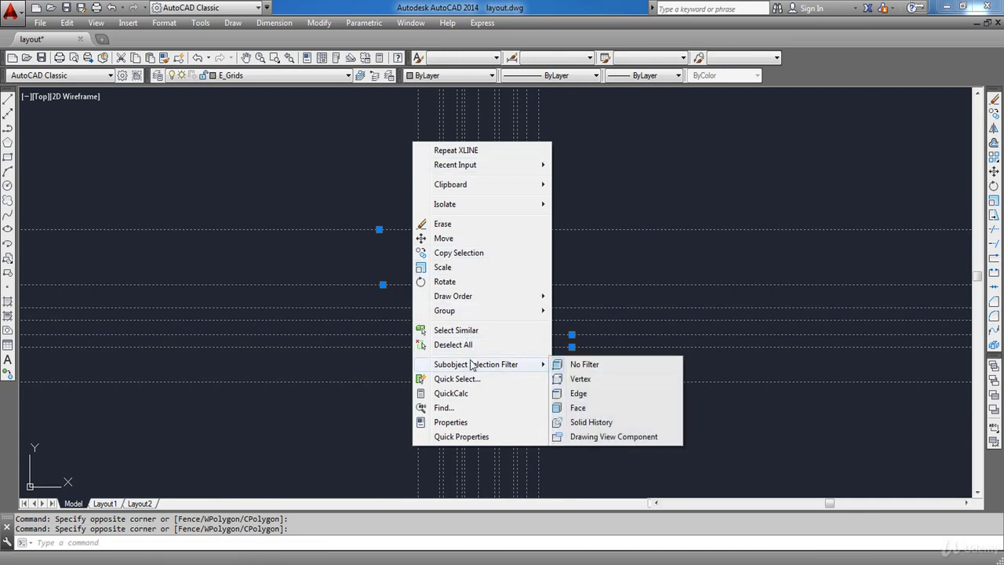
mouse_move(473, 305)
click(593, 311)
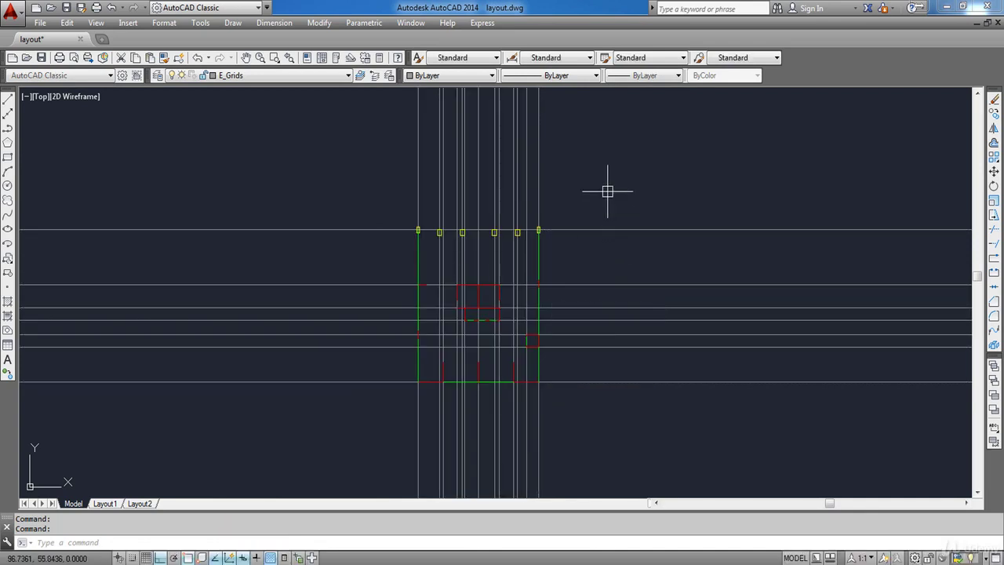
Draw a rectangle around the whole floor plan with a margin on every side
middle_drag(578, 236, 596, 197)
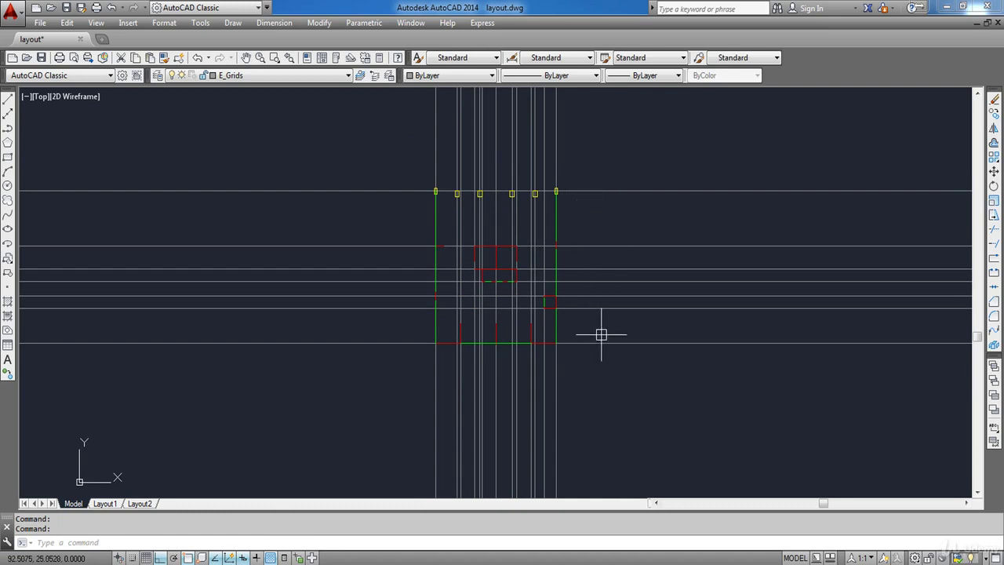
text(rec)
key(Return)
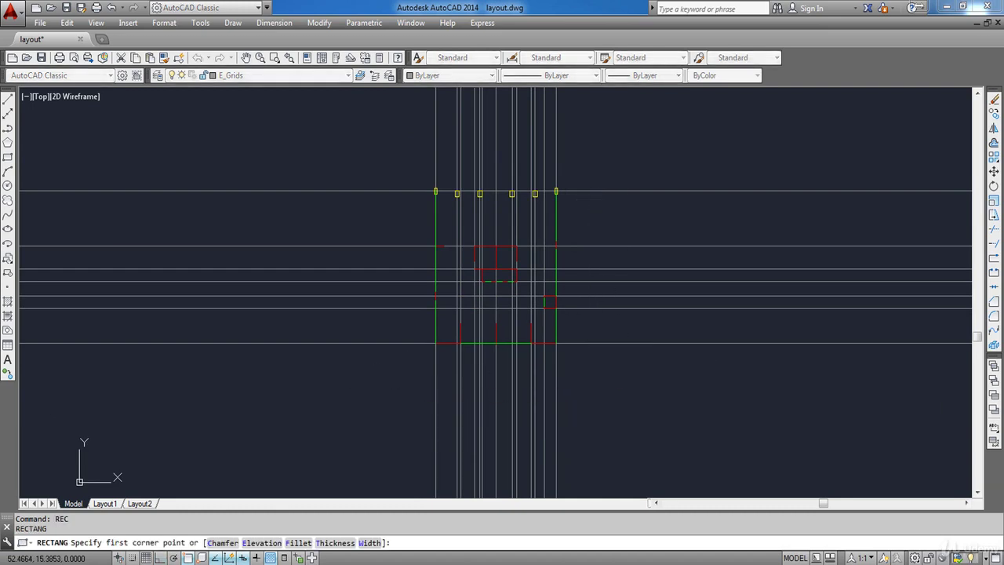
click(376, 391)
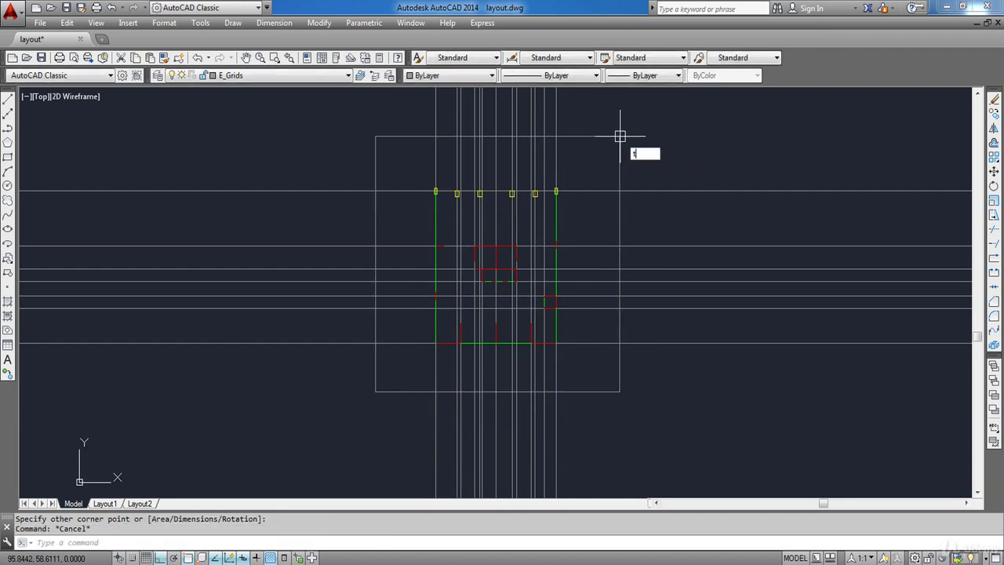
Using the rectangle as cutting edge, trim the horizontal construction lines beyond its right and left sides
text(tr)
key(Return)
click(673, 155)
click(583, 126)
key(Return)
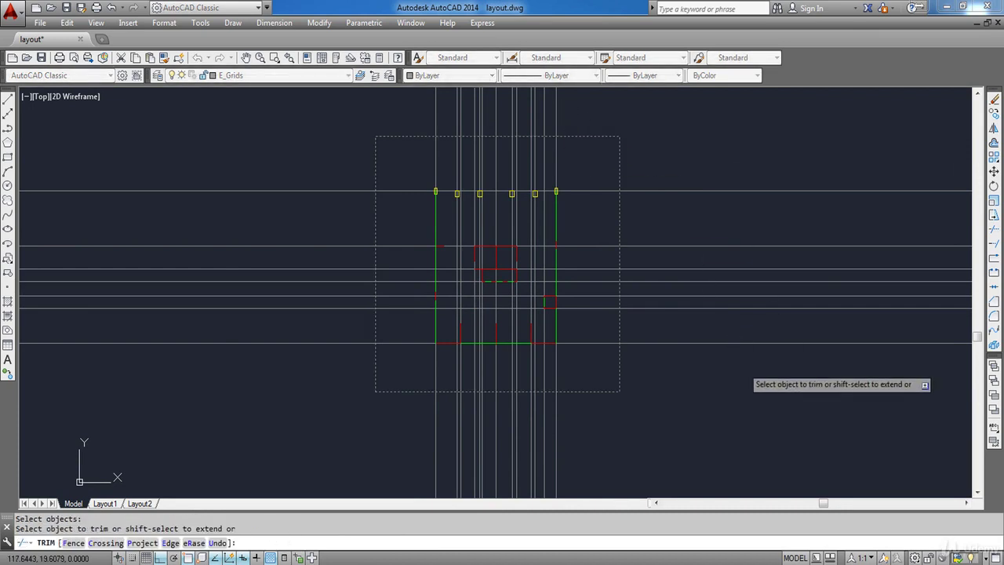
click(784, 367)
click(667, 151)
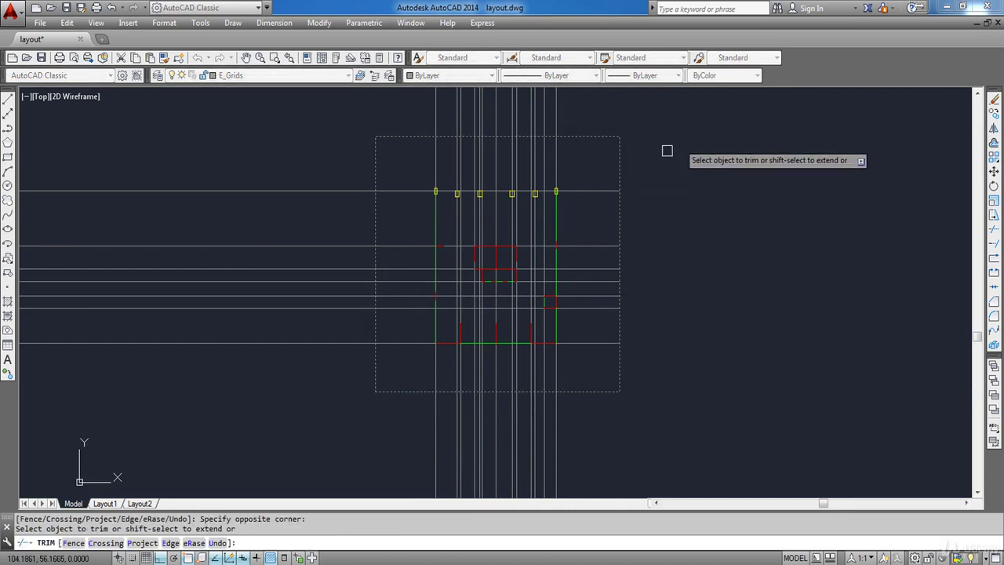
click(244, 145)
click(219, 336)
Trim the vertical construction lines outside the rectangle and finish trimming
middle_drag(462, 391, 434, 301)
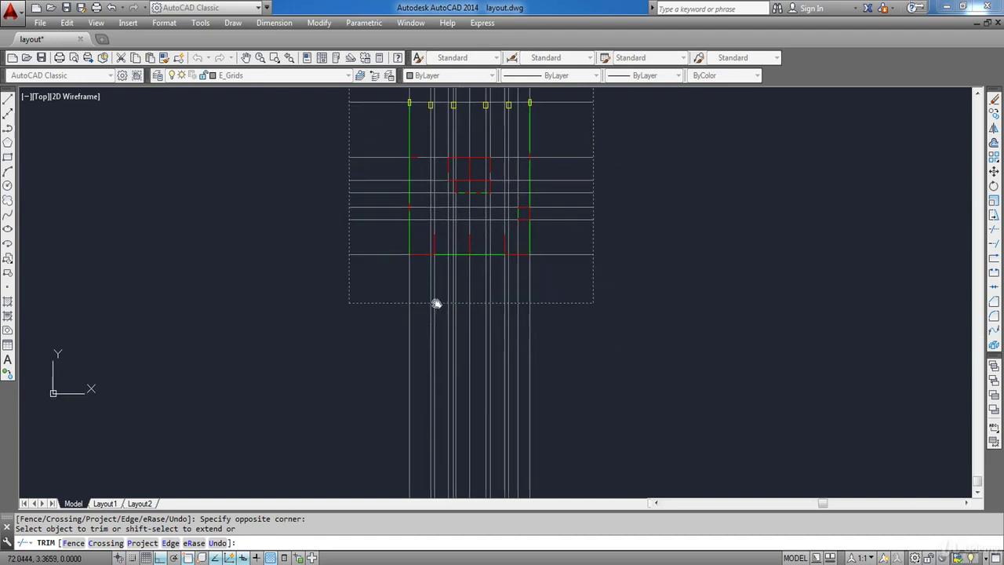
click(594, 401)
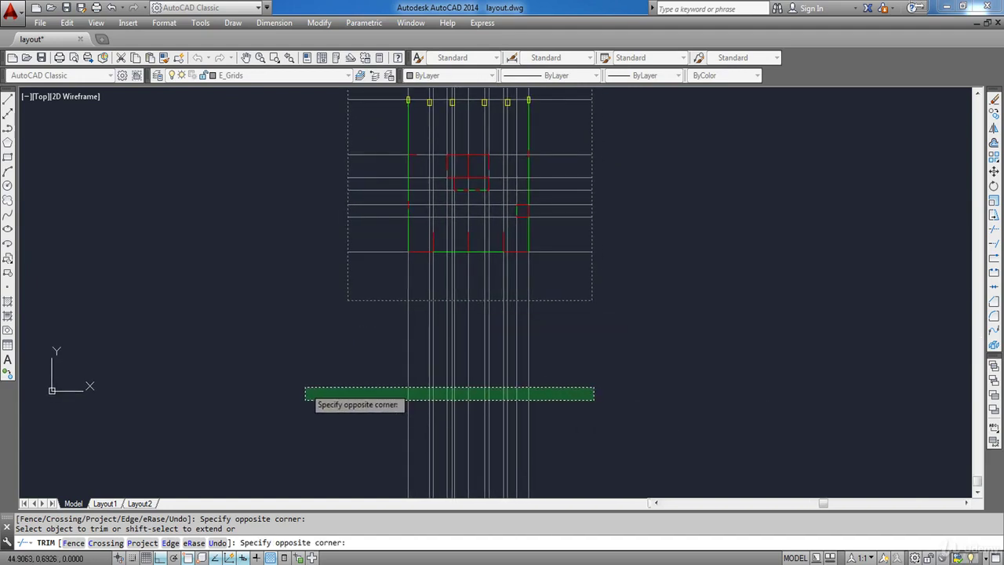
click(306, 389)
middle_drag(464, 311, 459, 399)
key(Escape)
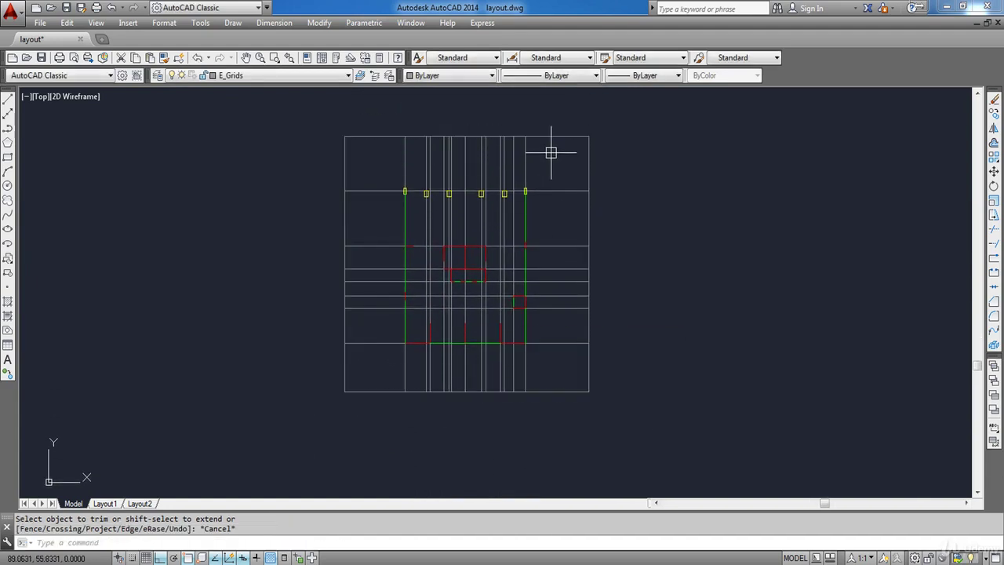
Delete the rectangle that served as the trimming boundary
middle_drag(549, 152, 559, 209)
middle_drag(467, 314, 517, 298)
key(Escape)
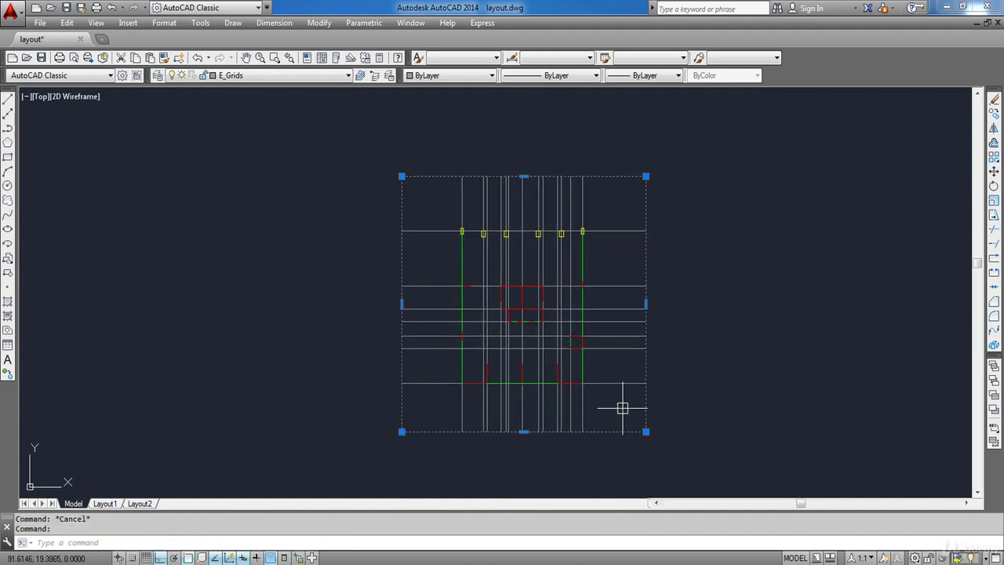
middle_drag(618, 170, 594, 232)
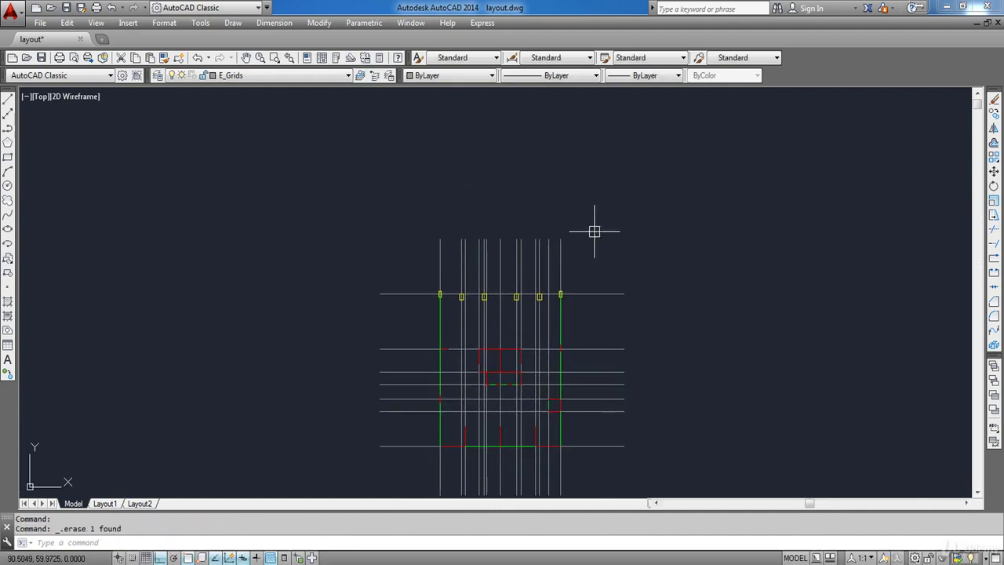
middle_drag(557, 291, 556, 238)
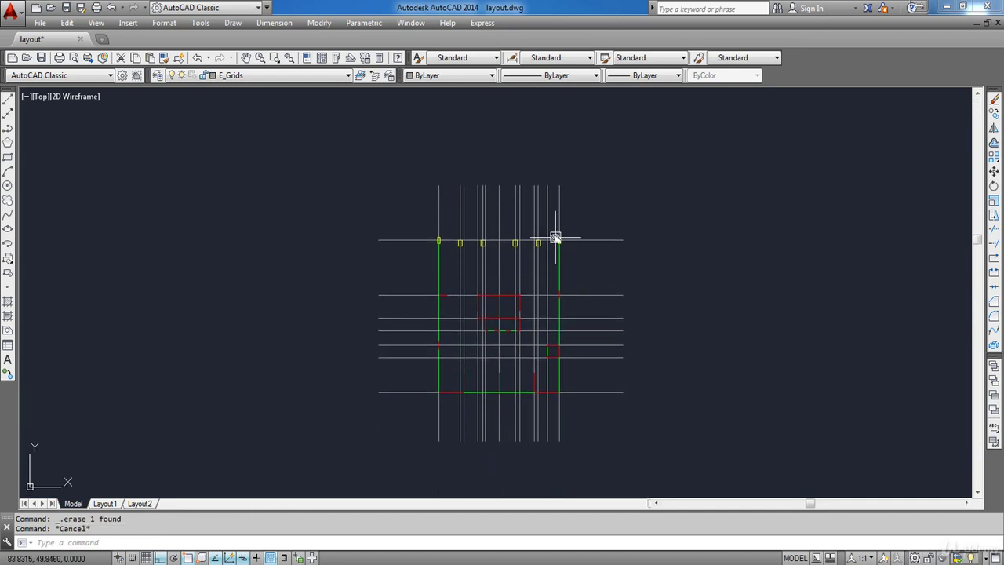
mouse_move(555, 236)
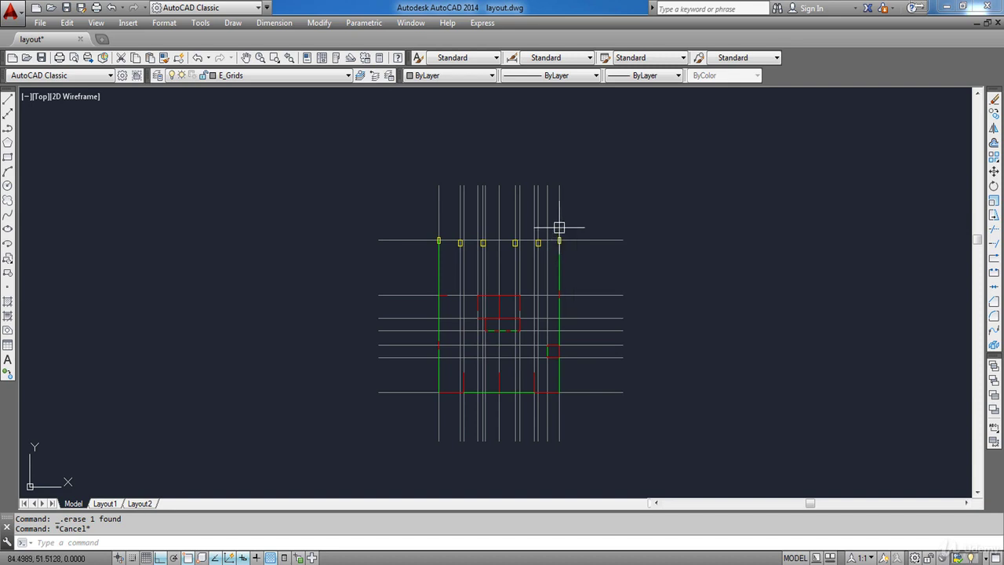
Thaw the E_Openings and E_Slabs layers
scroll(557, 221, down, 2)
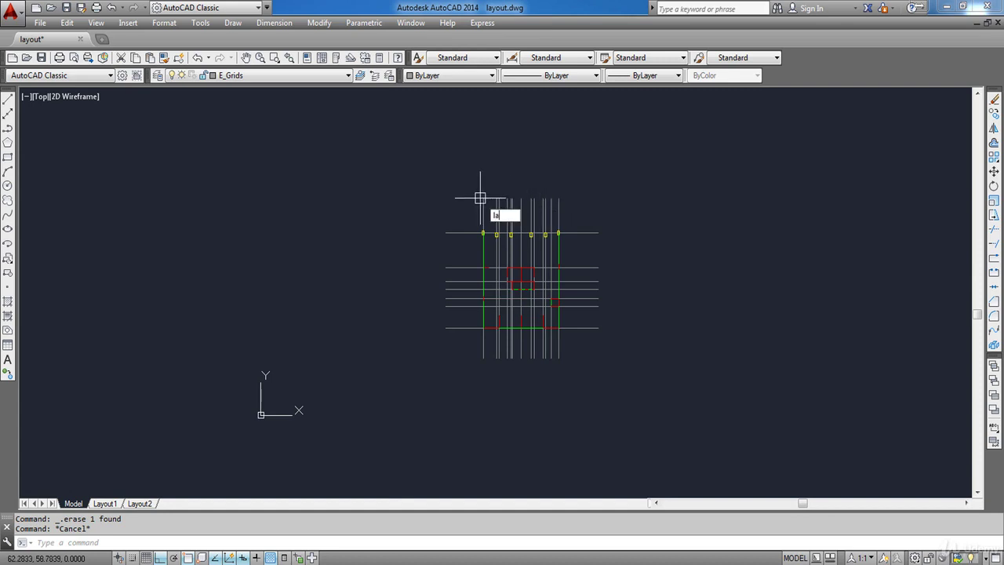
key(Return)
click(395, 216)
click(383, 224)
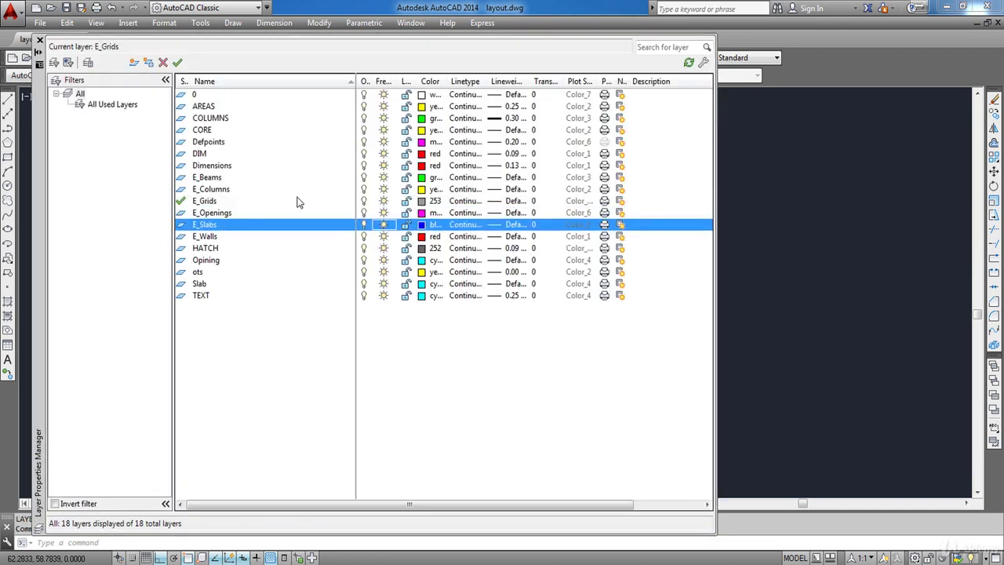
click(39, 40)
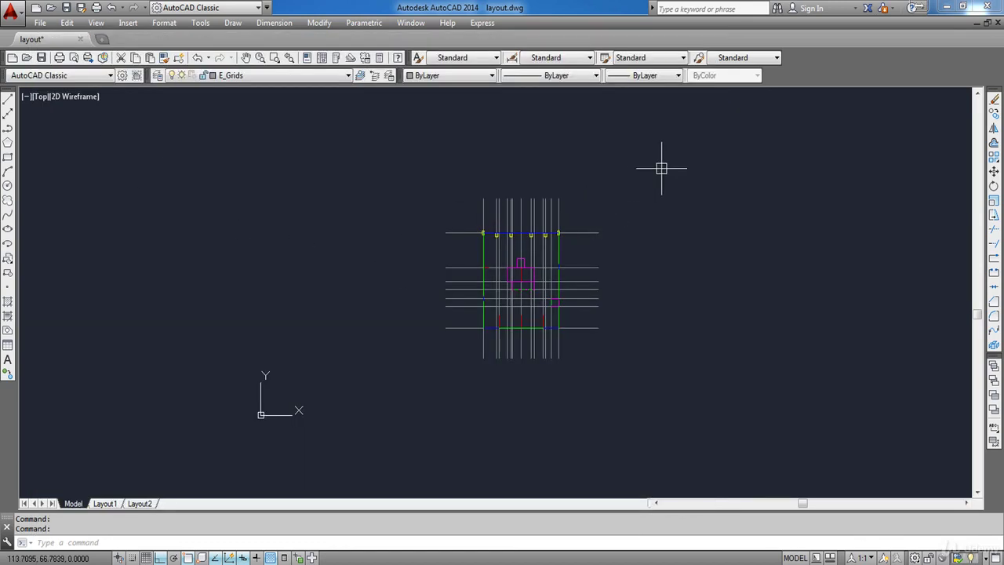
Move the entire layout from its lower-left grid intersection to the origin 0,0,0 and display the full drawing
click(993, 173)
click(713, 145)
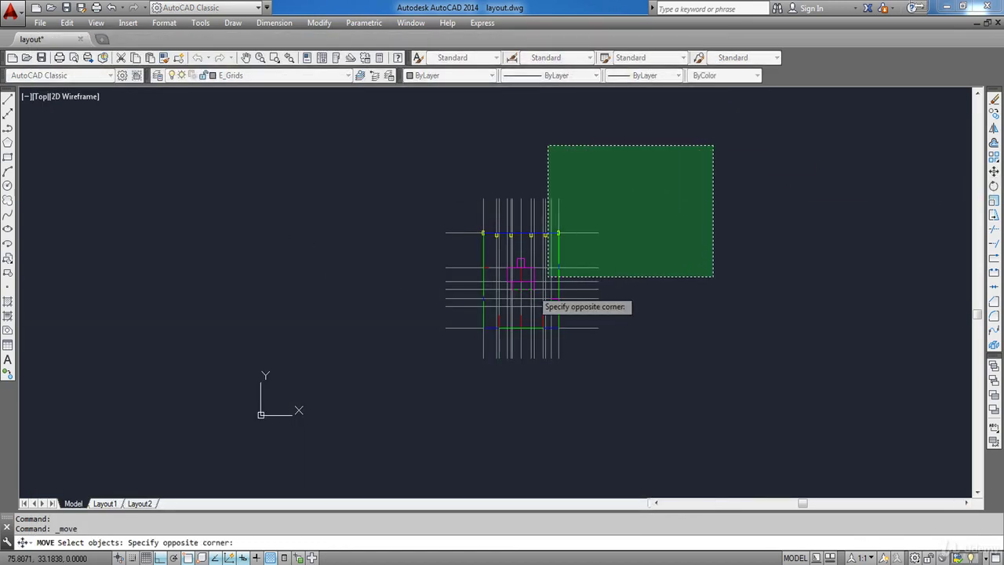
click(369, 405)
scroll(470, 334, up, 5)
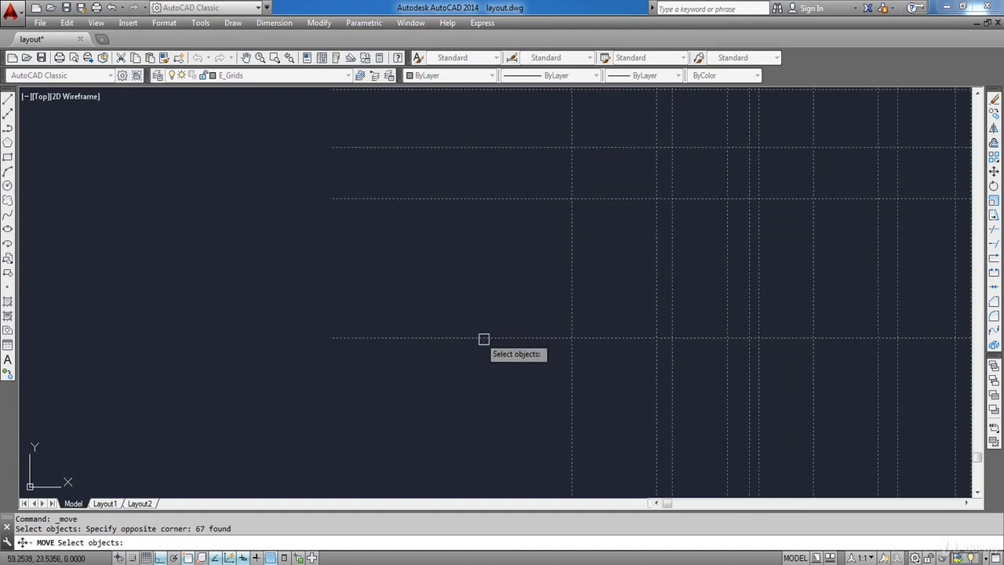
key(Return)
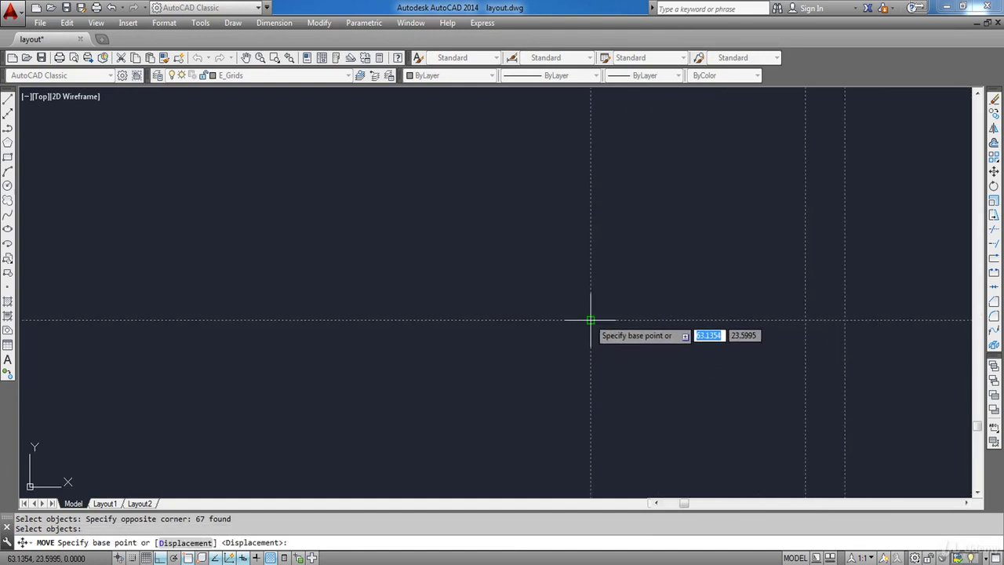
click(590, 320)
scroll(482, 275, down, 3)
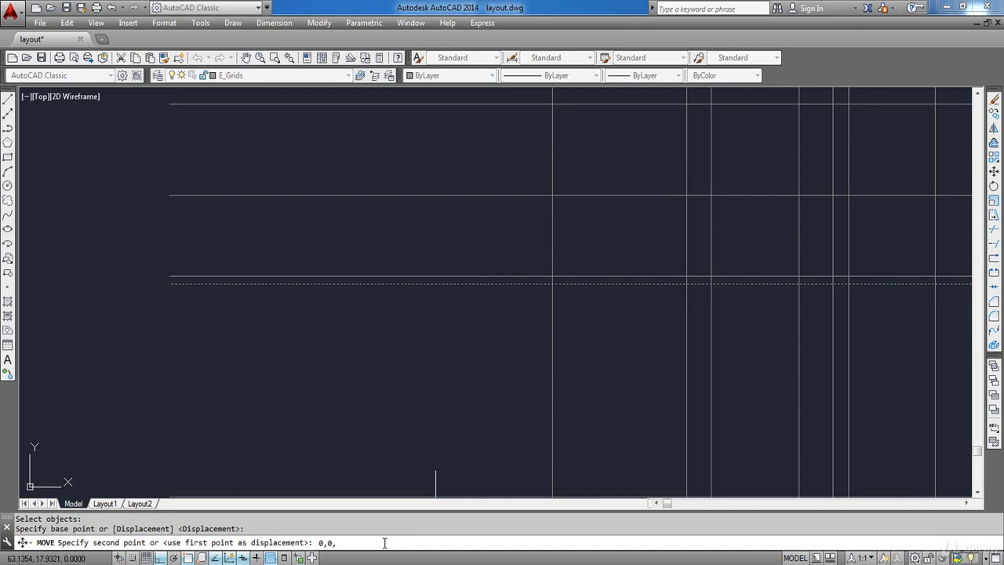
key(Return)
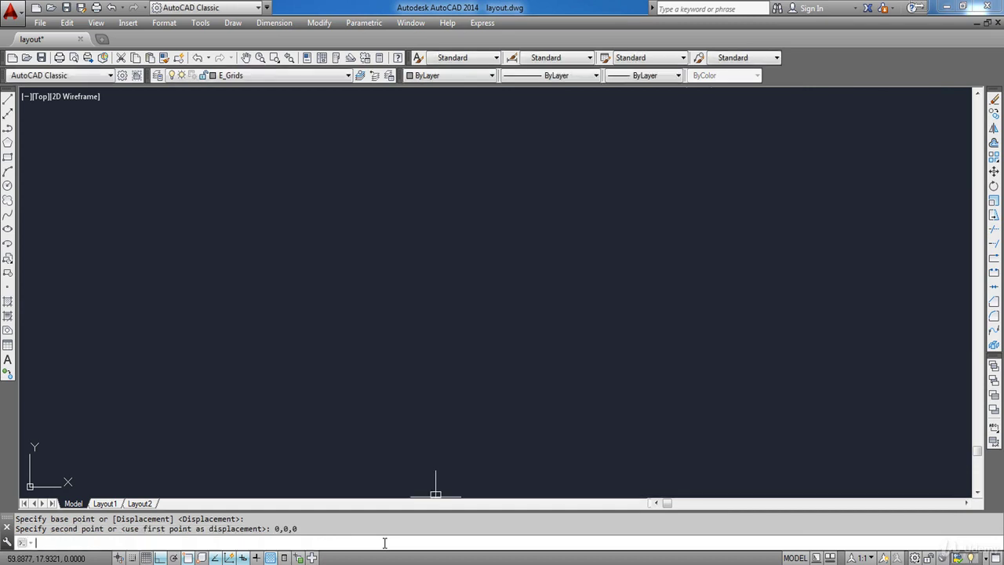
middle_click(487, 130)
middle_click(487, 129)
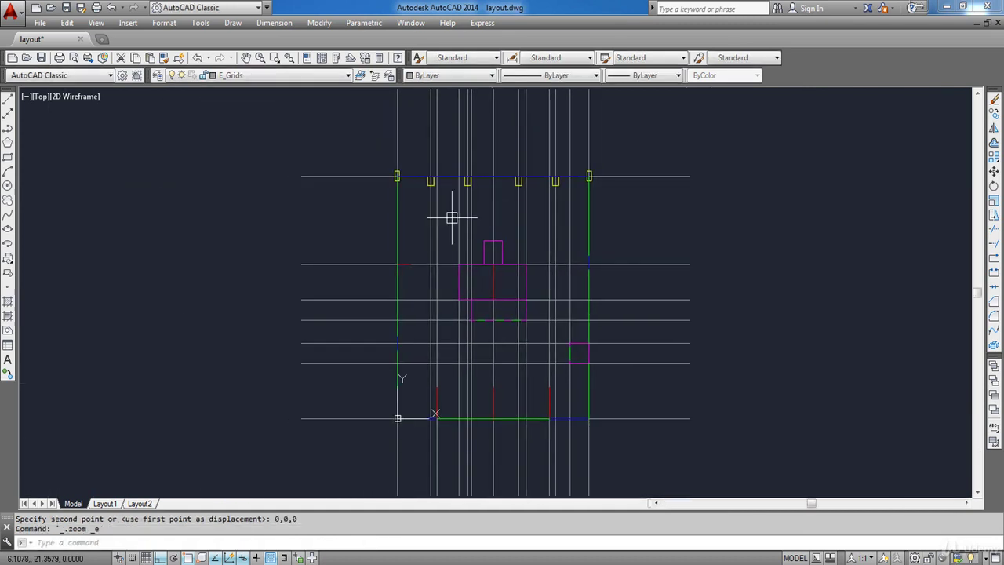
scroll(412, 306, down, 2)
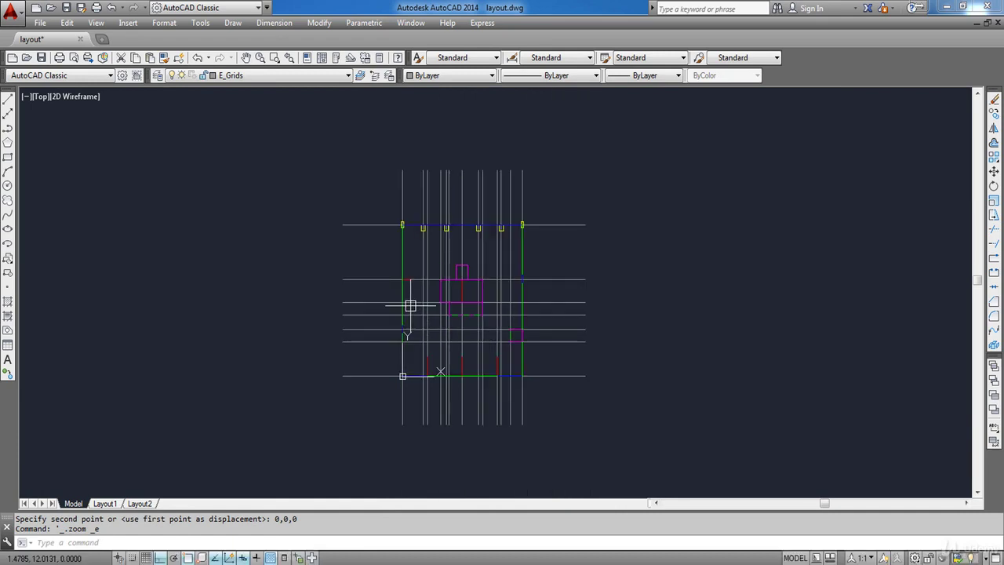
Purge all unused named items from the drawing, including nested items, accepting the removal of every item at once
text(PURGE)
key(Return)
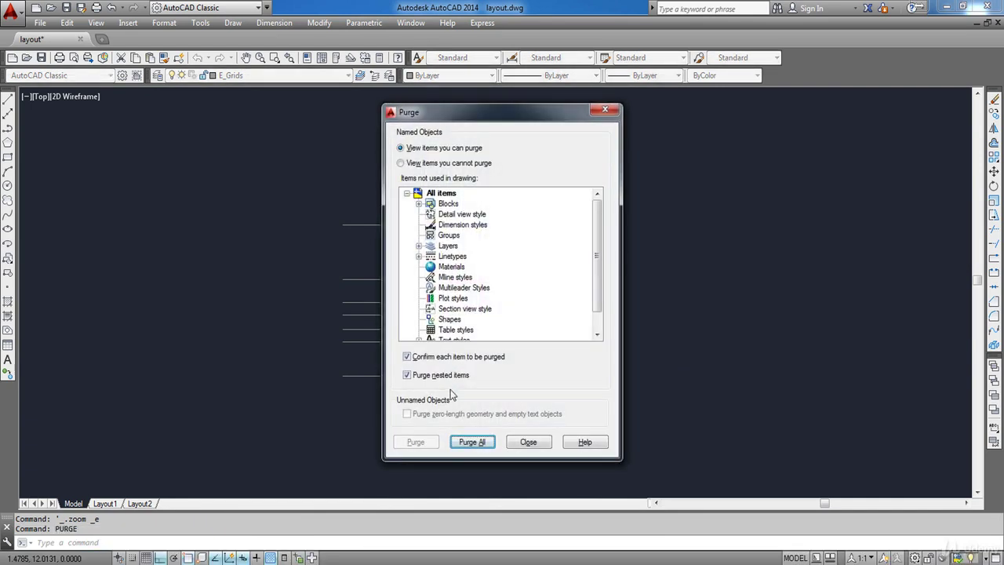
click(471, 442)
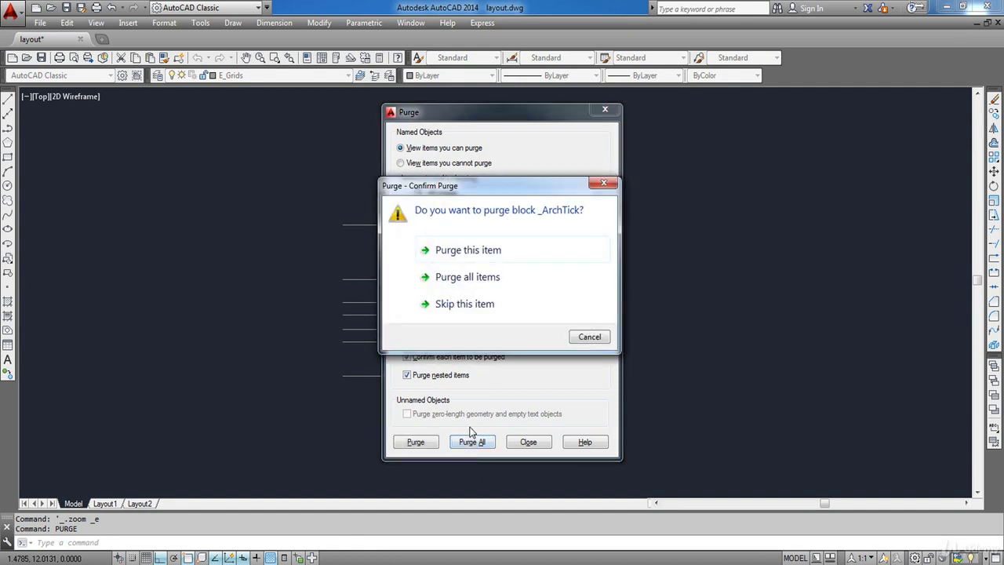
click(482, 279)
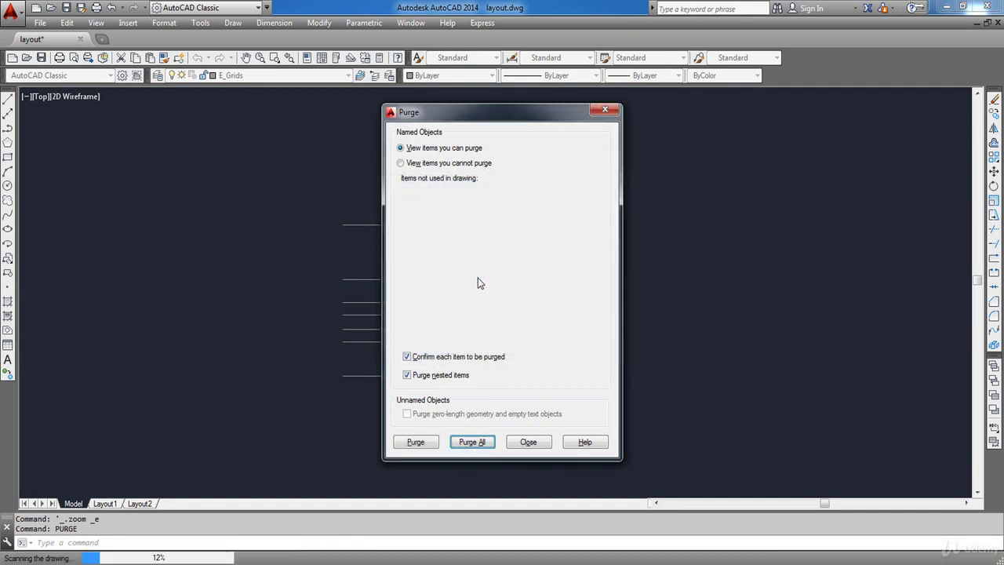
click(528, 442)
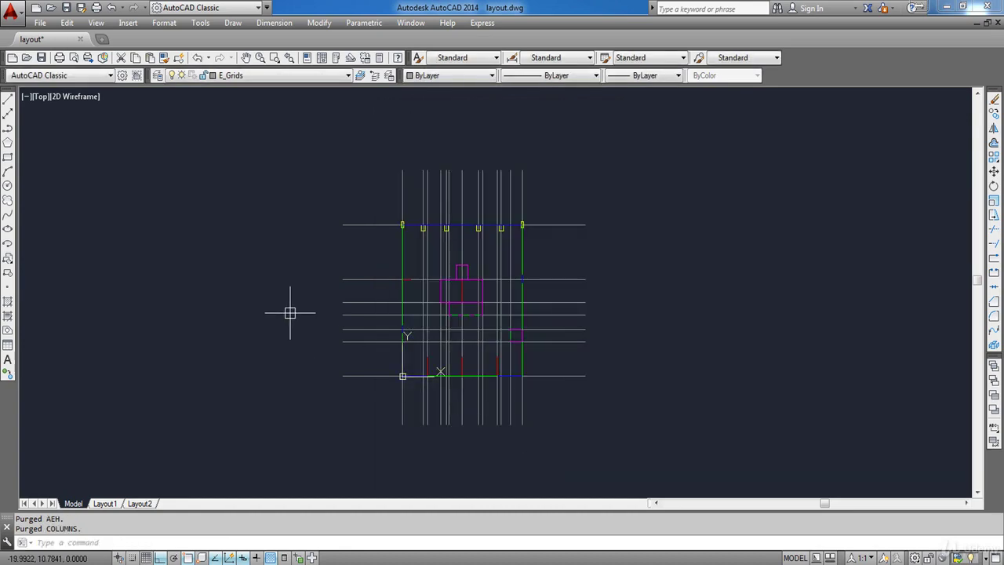
Save a copy of the drawing as layout.dxf in the Tutorial folder, using the AutoCAD 2010/LT2010 DXF format
click(40, 23)
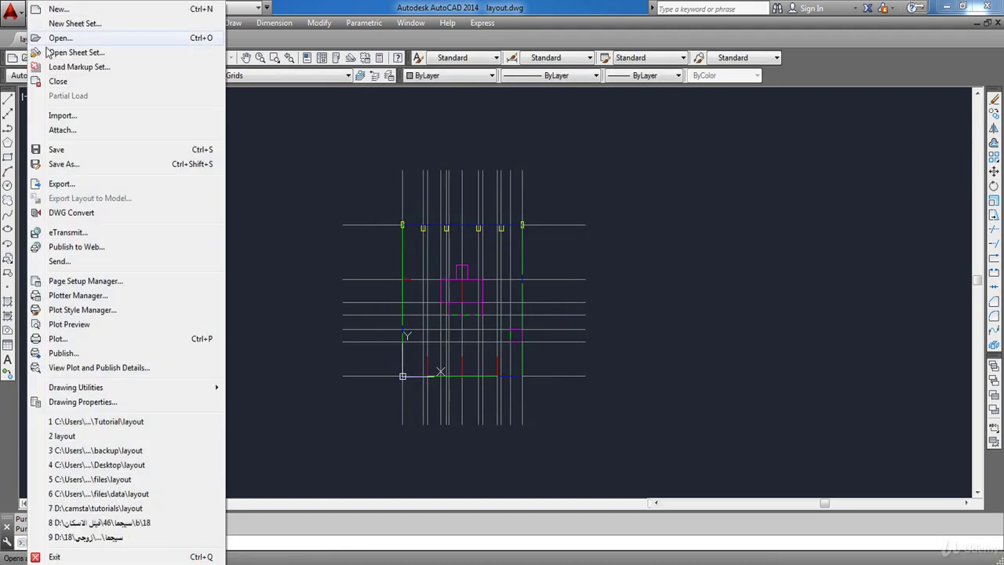
click(76, 165)
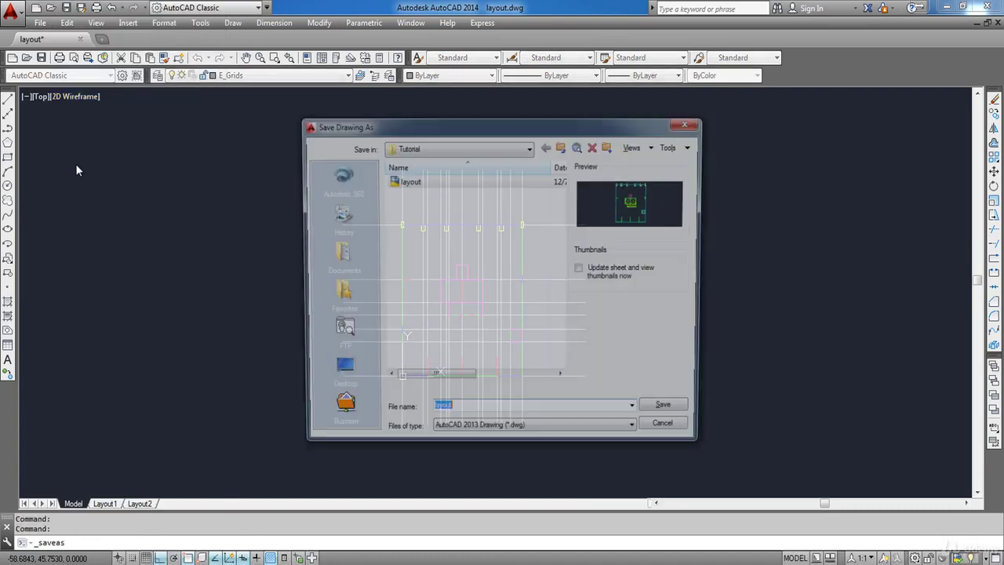
click(537, 436)
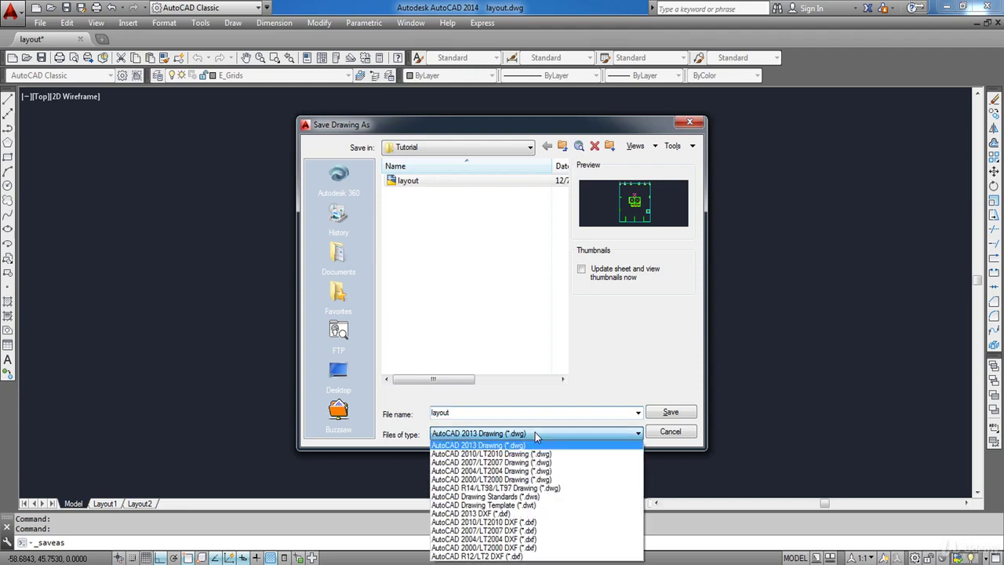
click(553, 520)
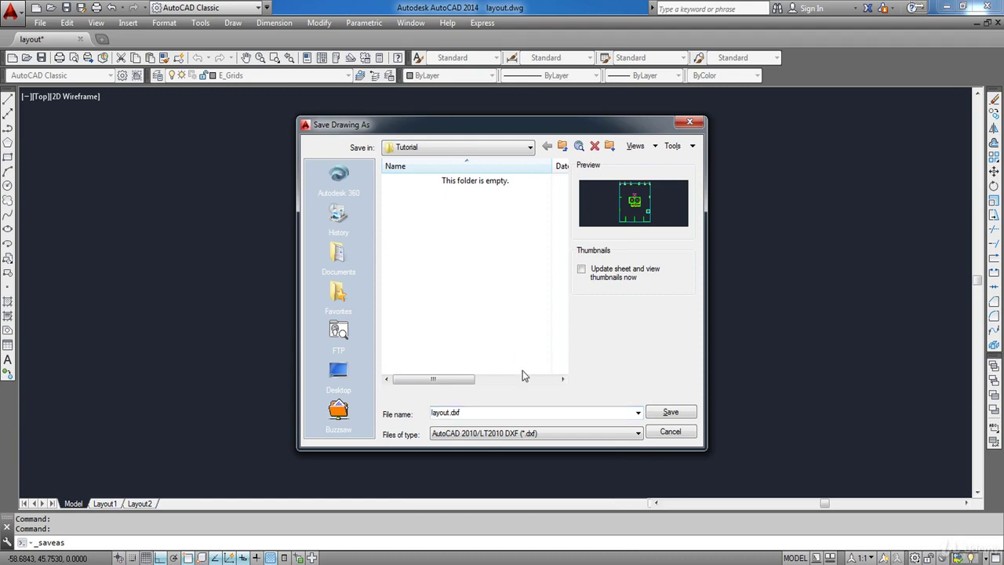
click(679, 414)
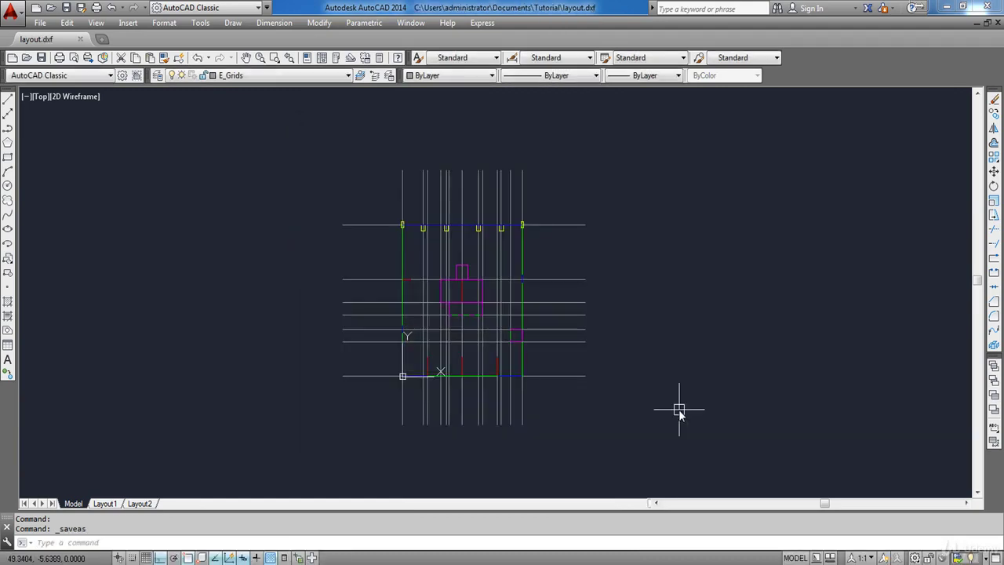